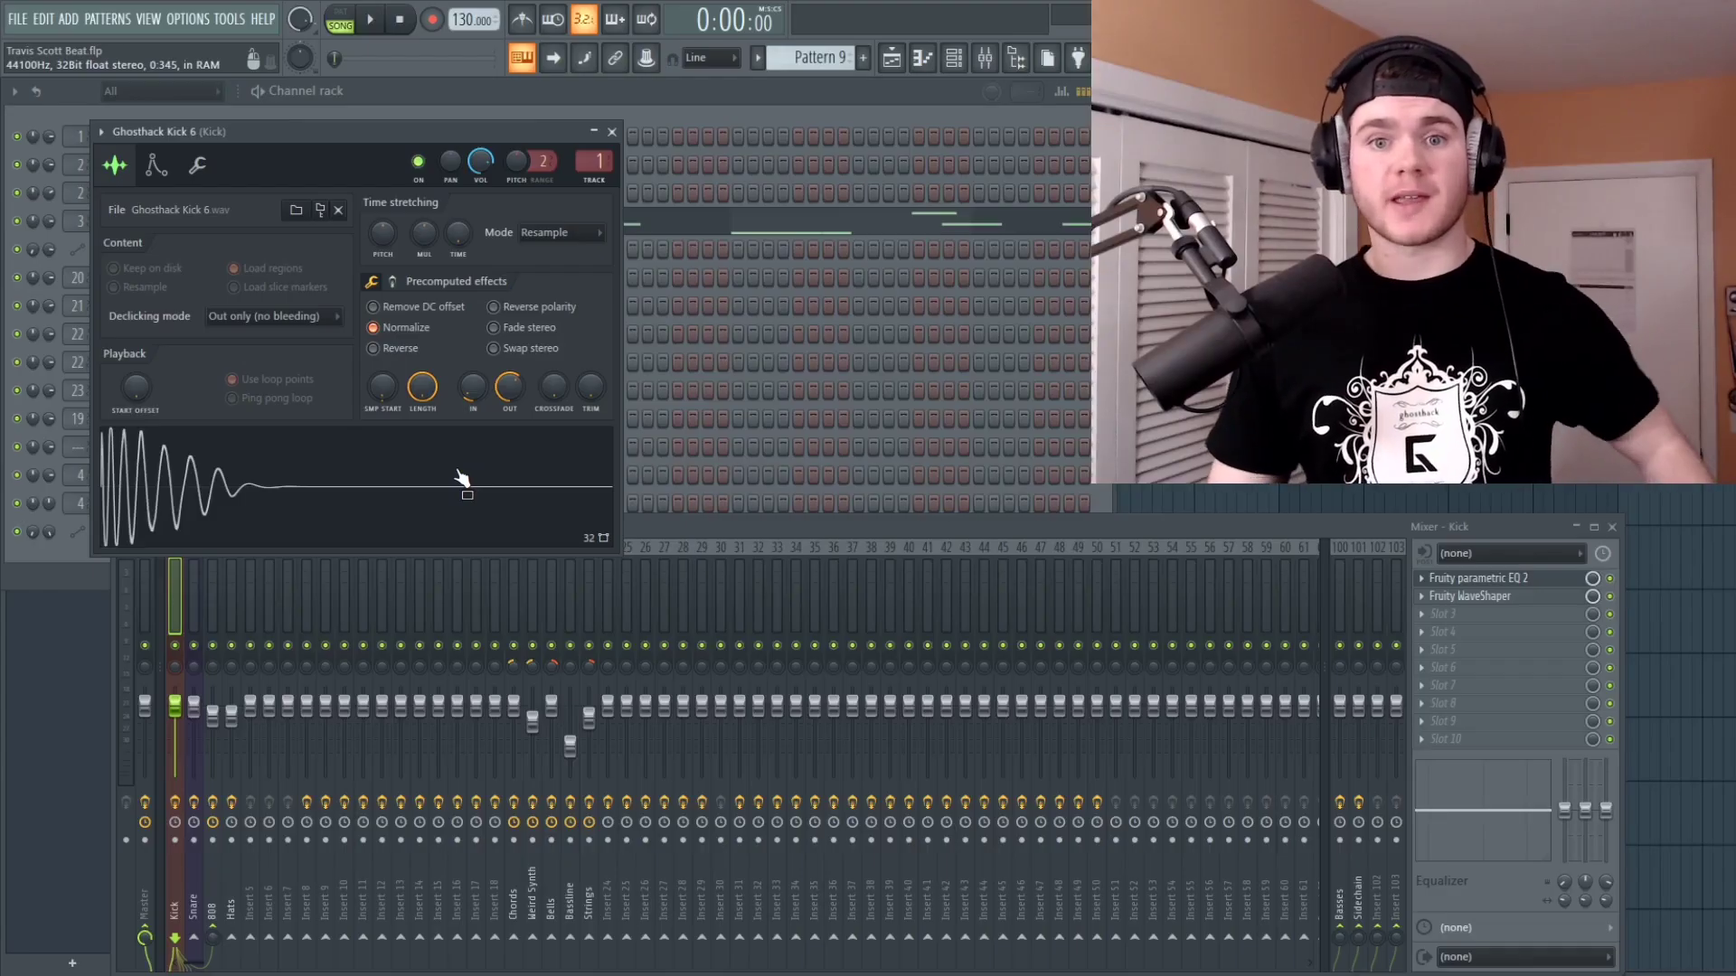
Step: Audition the Ghosthack Kick 6 sample and play the Snare pattern with its layered clap and snare
left_click(462, 477)
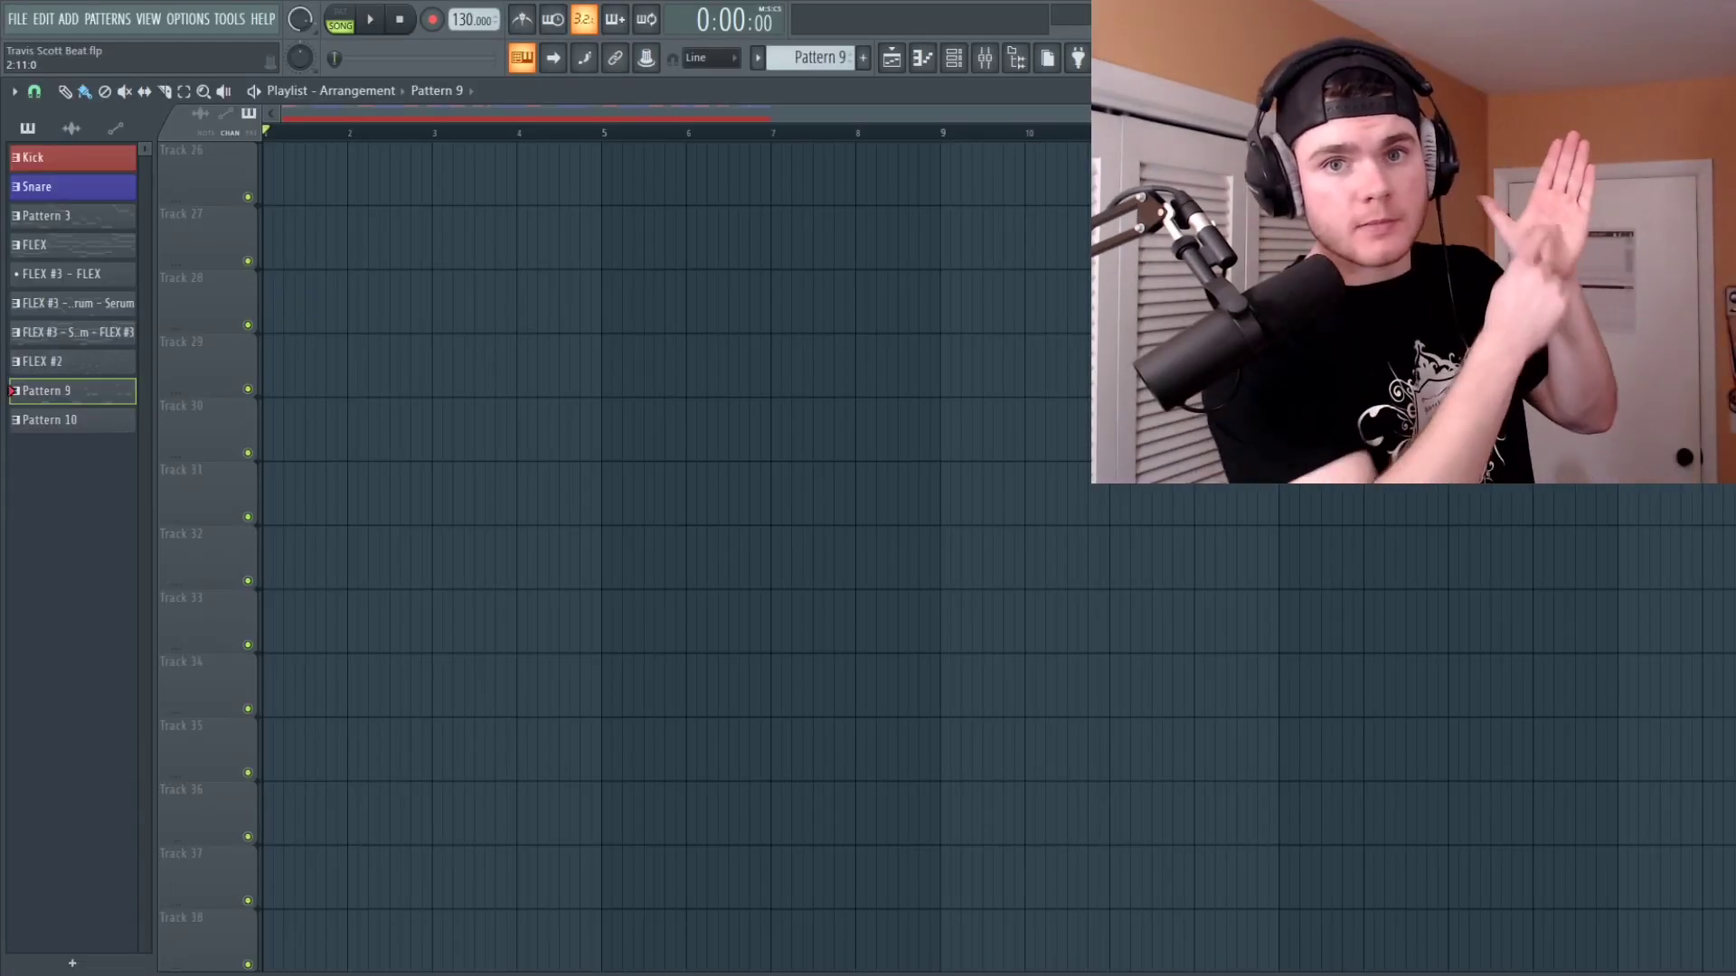
key("F6")
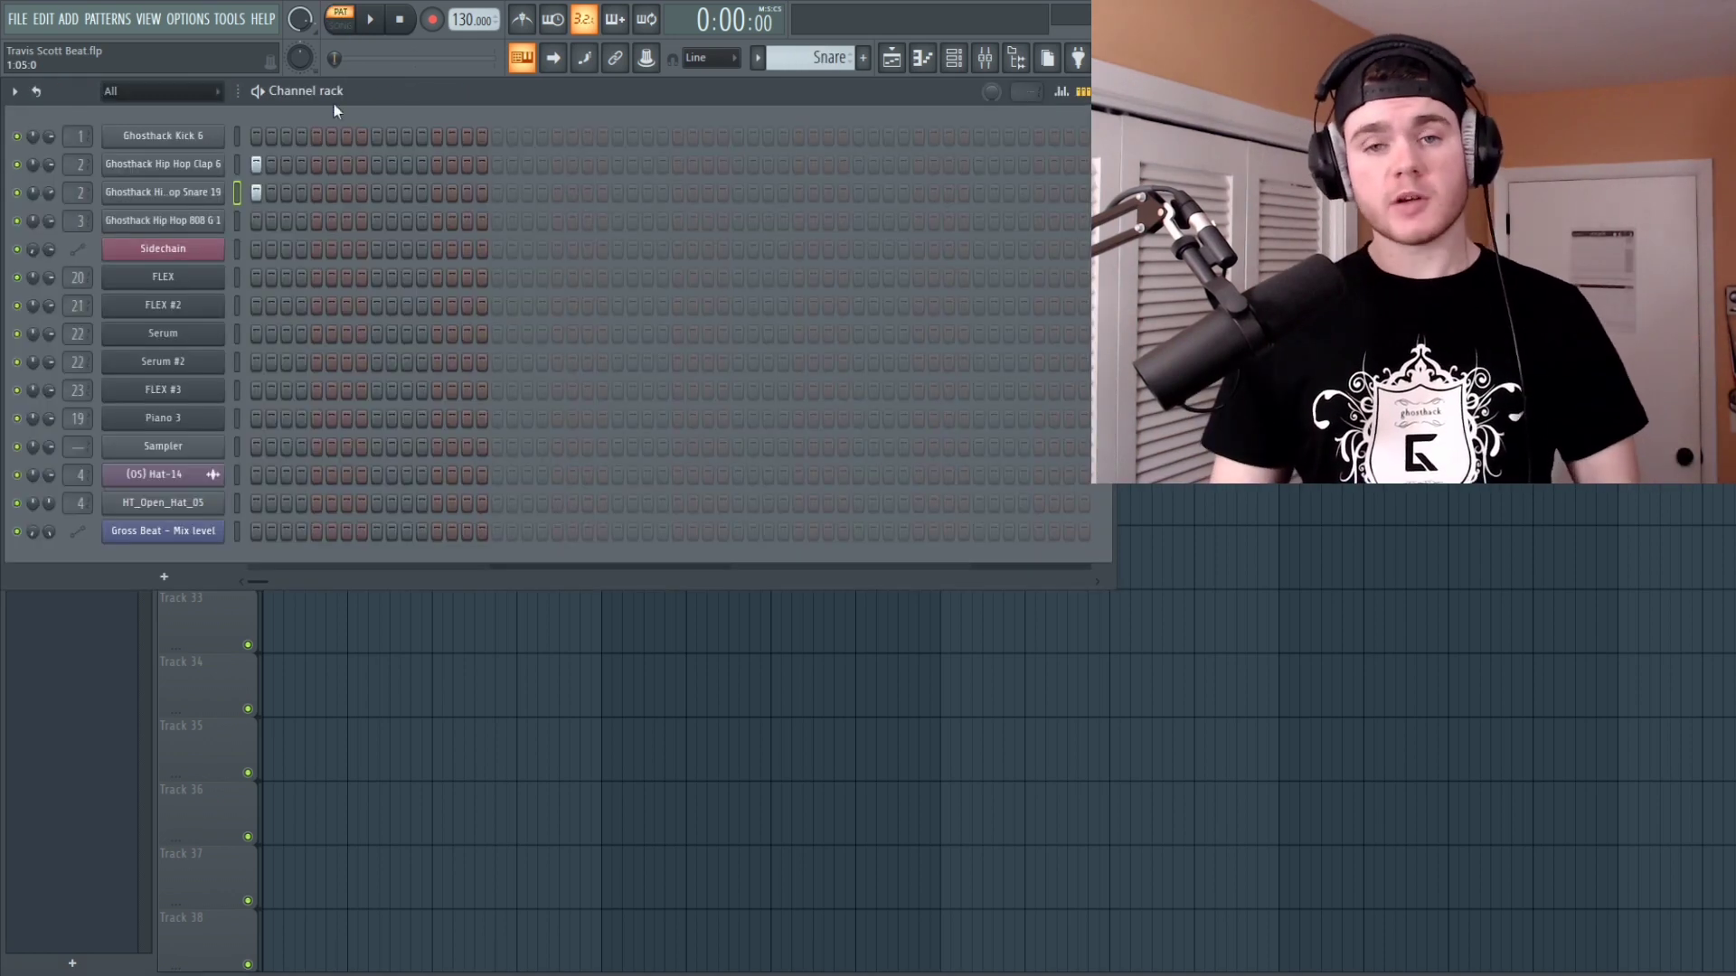
left_click(376, 20)
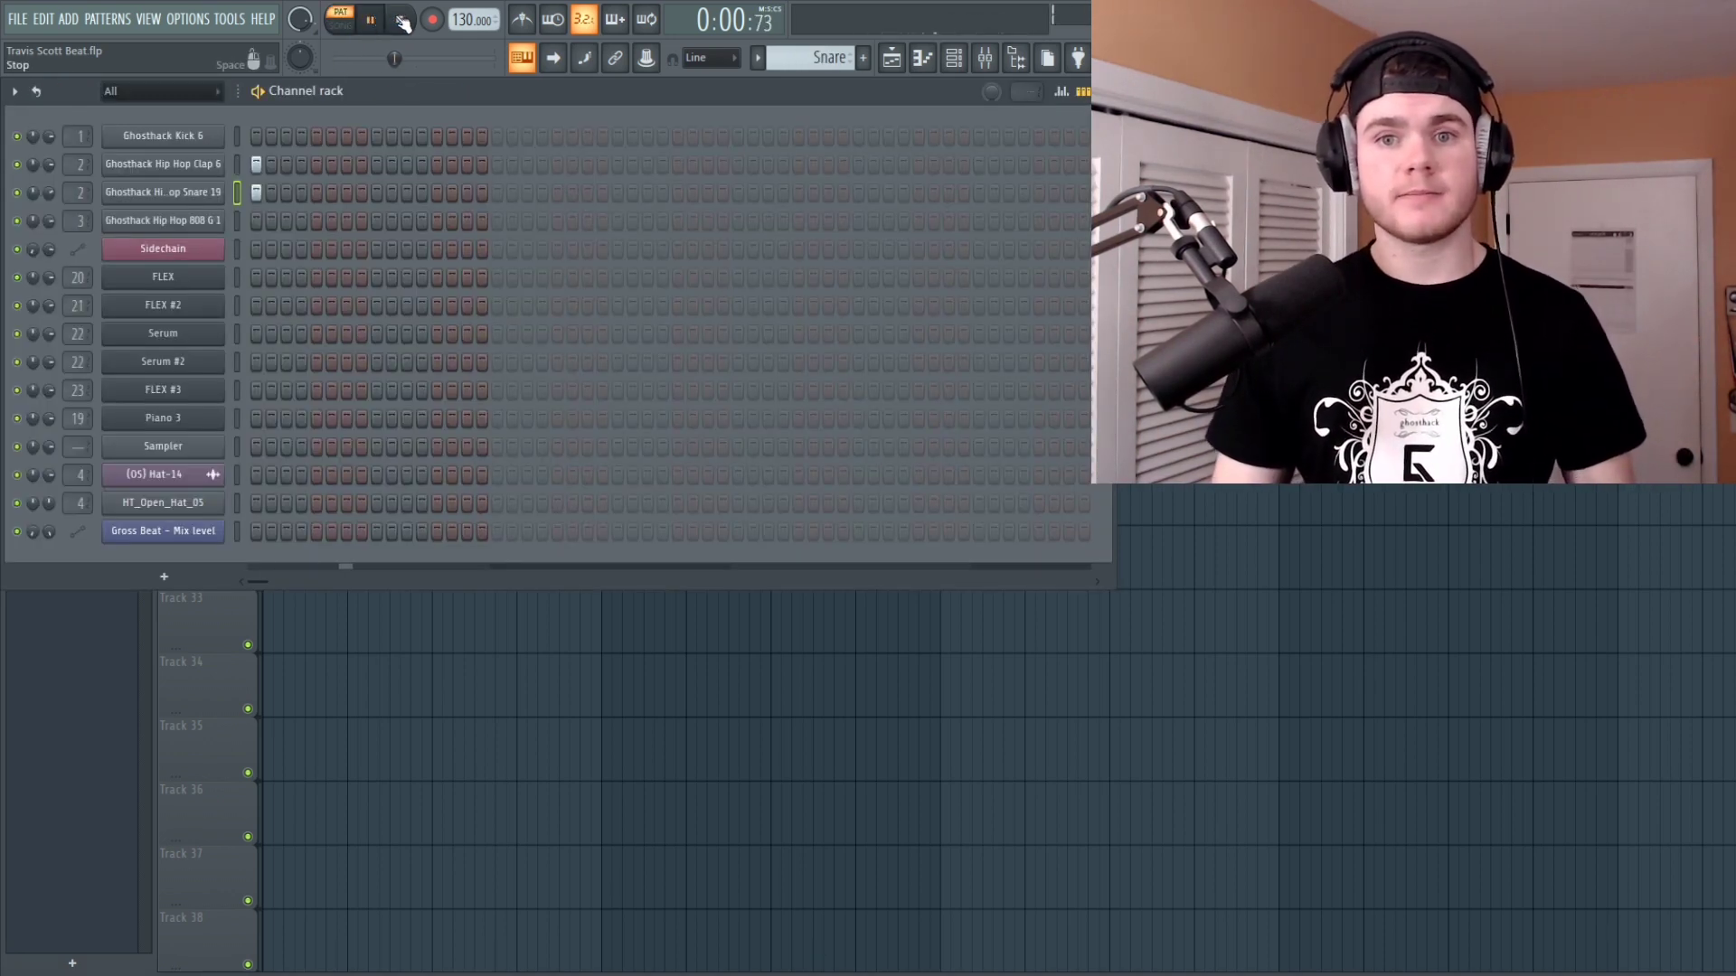
left_click(403, 21)
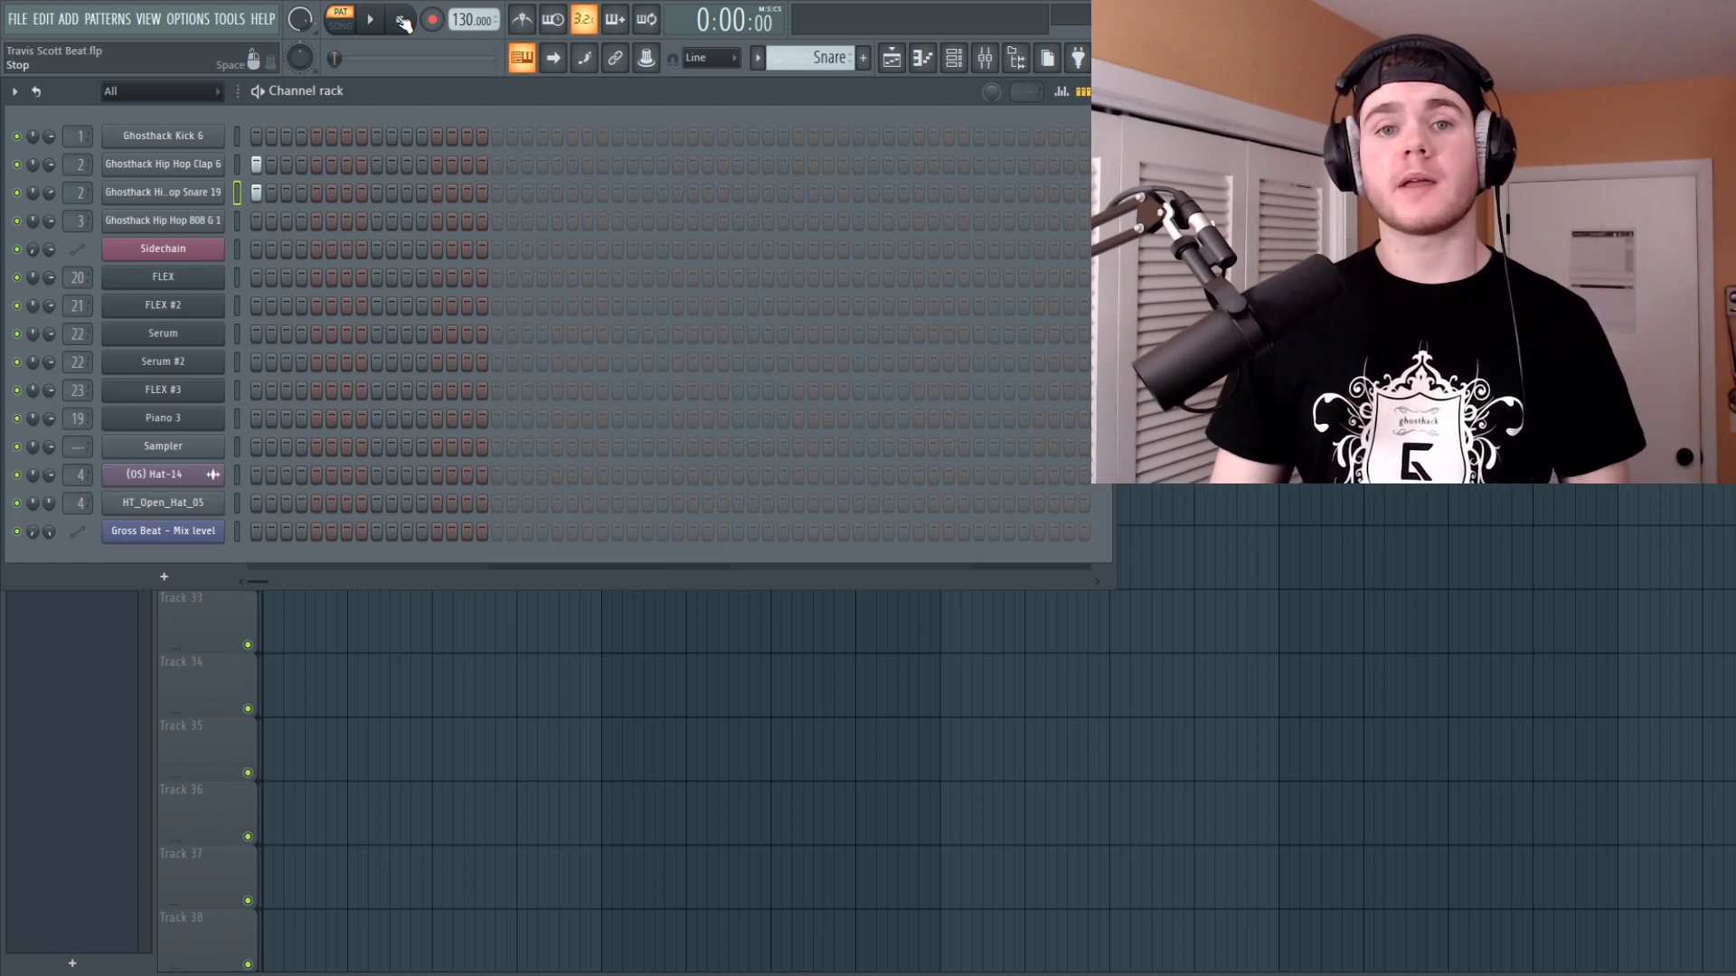
Step: Return to the playlist and play the kick and snare arrangement on Tracks 1 and 2
key("F6")
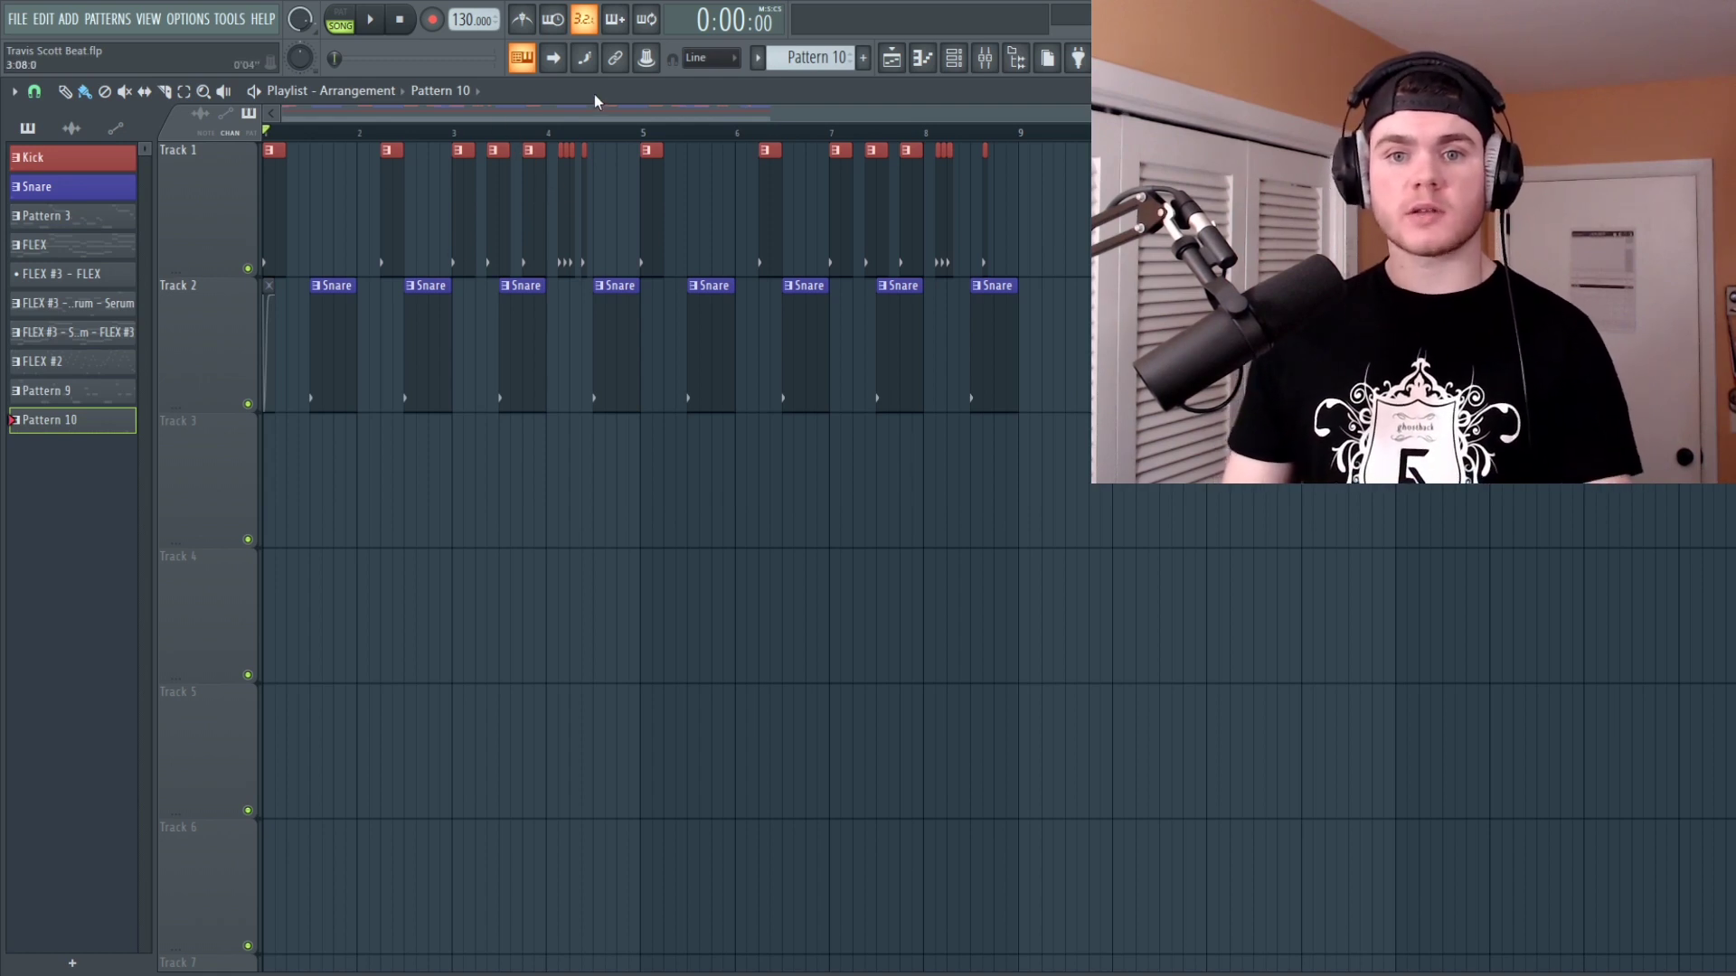
key("space")
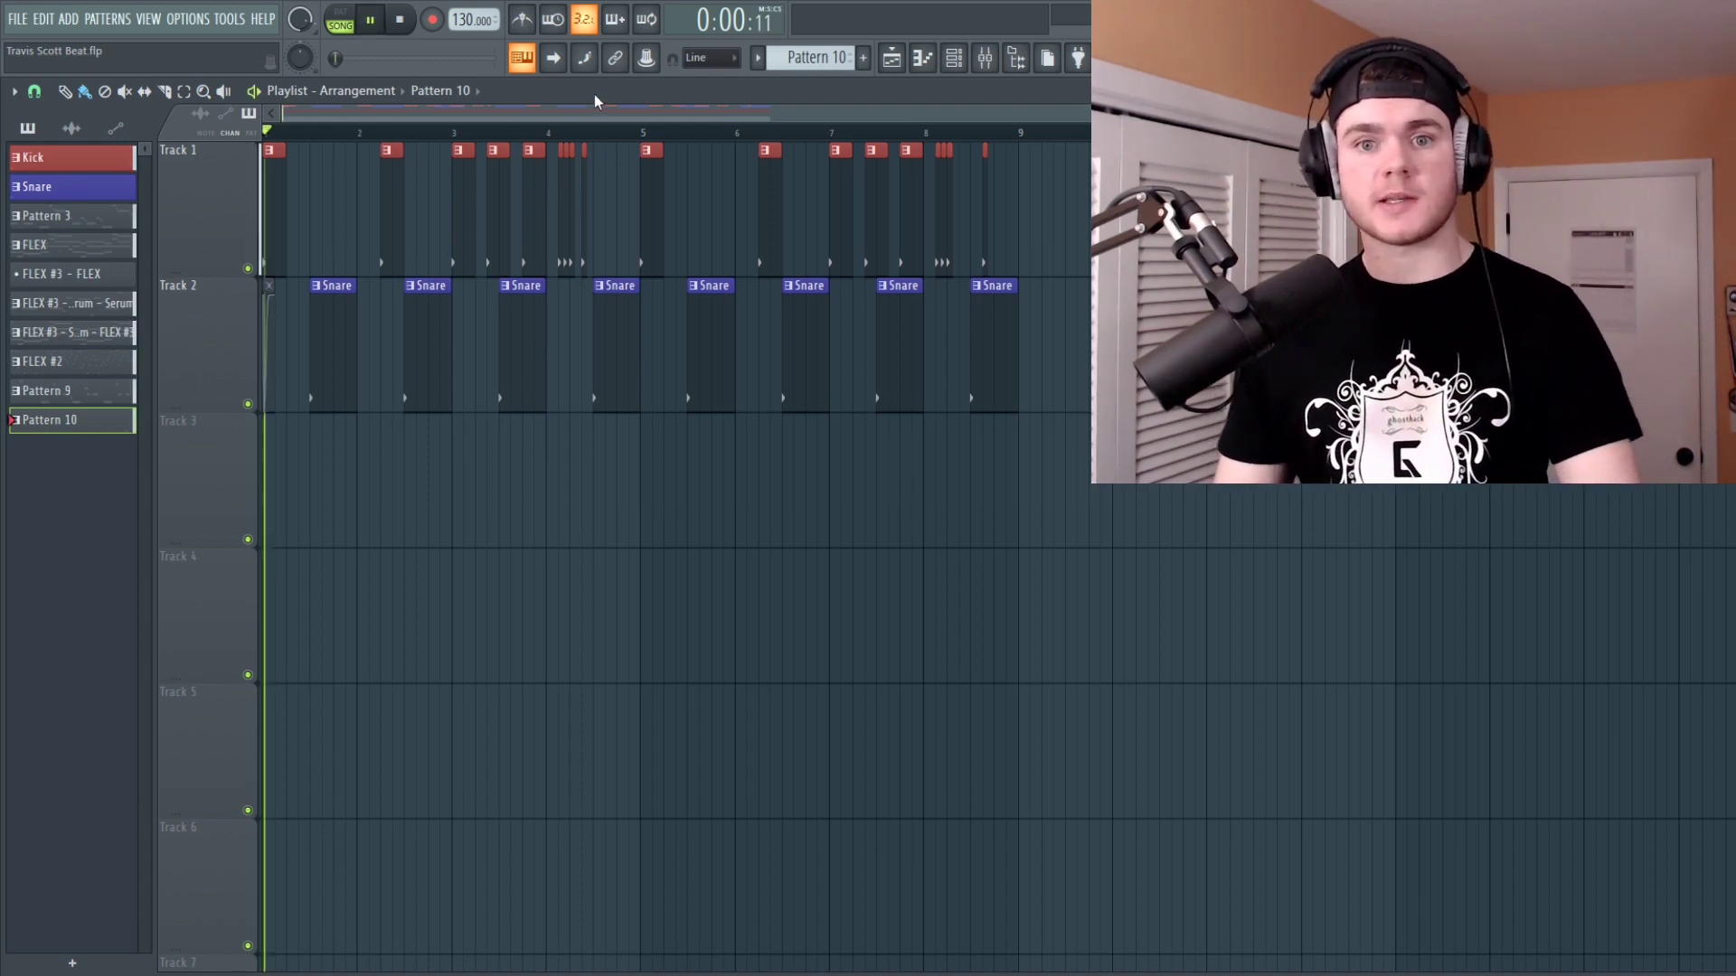
left_click(398, 19)
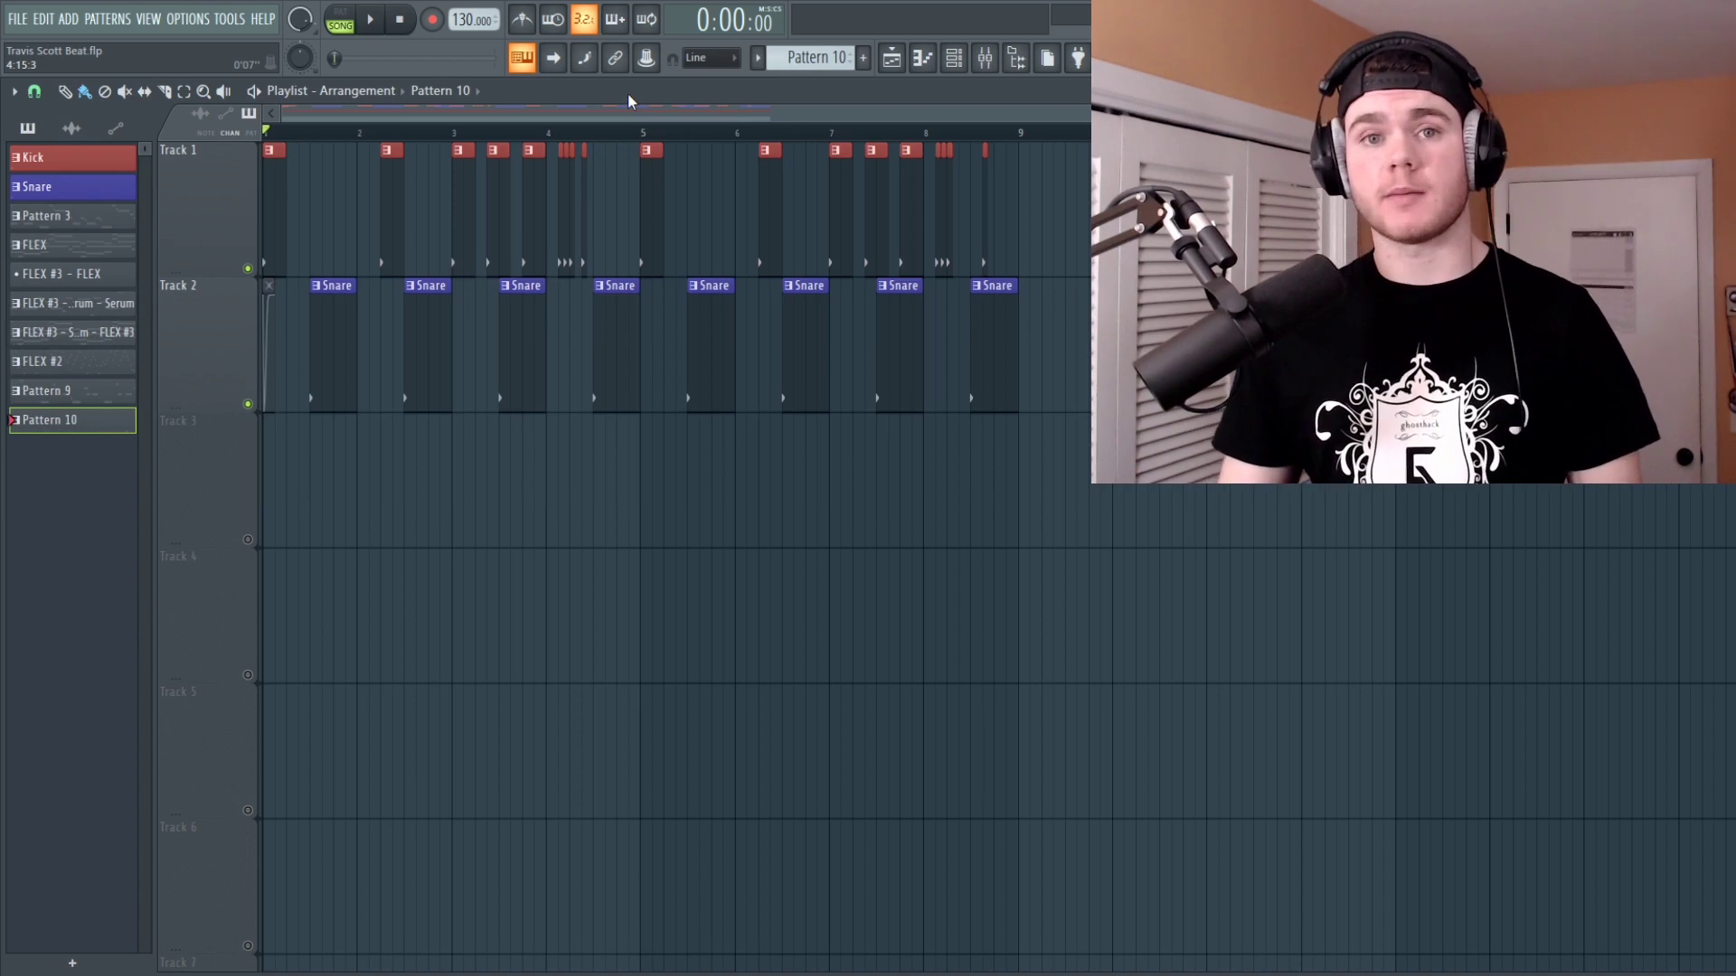
Step: Solo Track 3 and play its Pattern 10 hi-hat notes in the piano roll
left_click(248, 540, "ctrl")
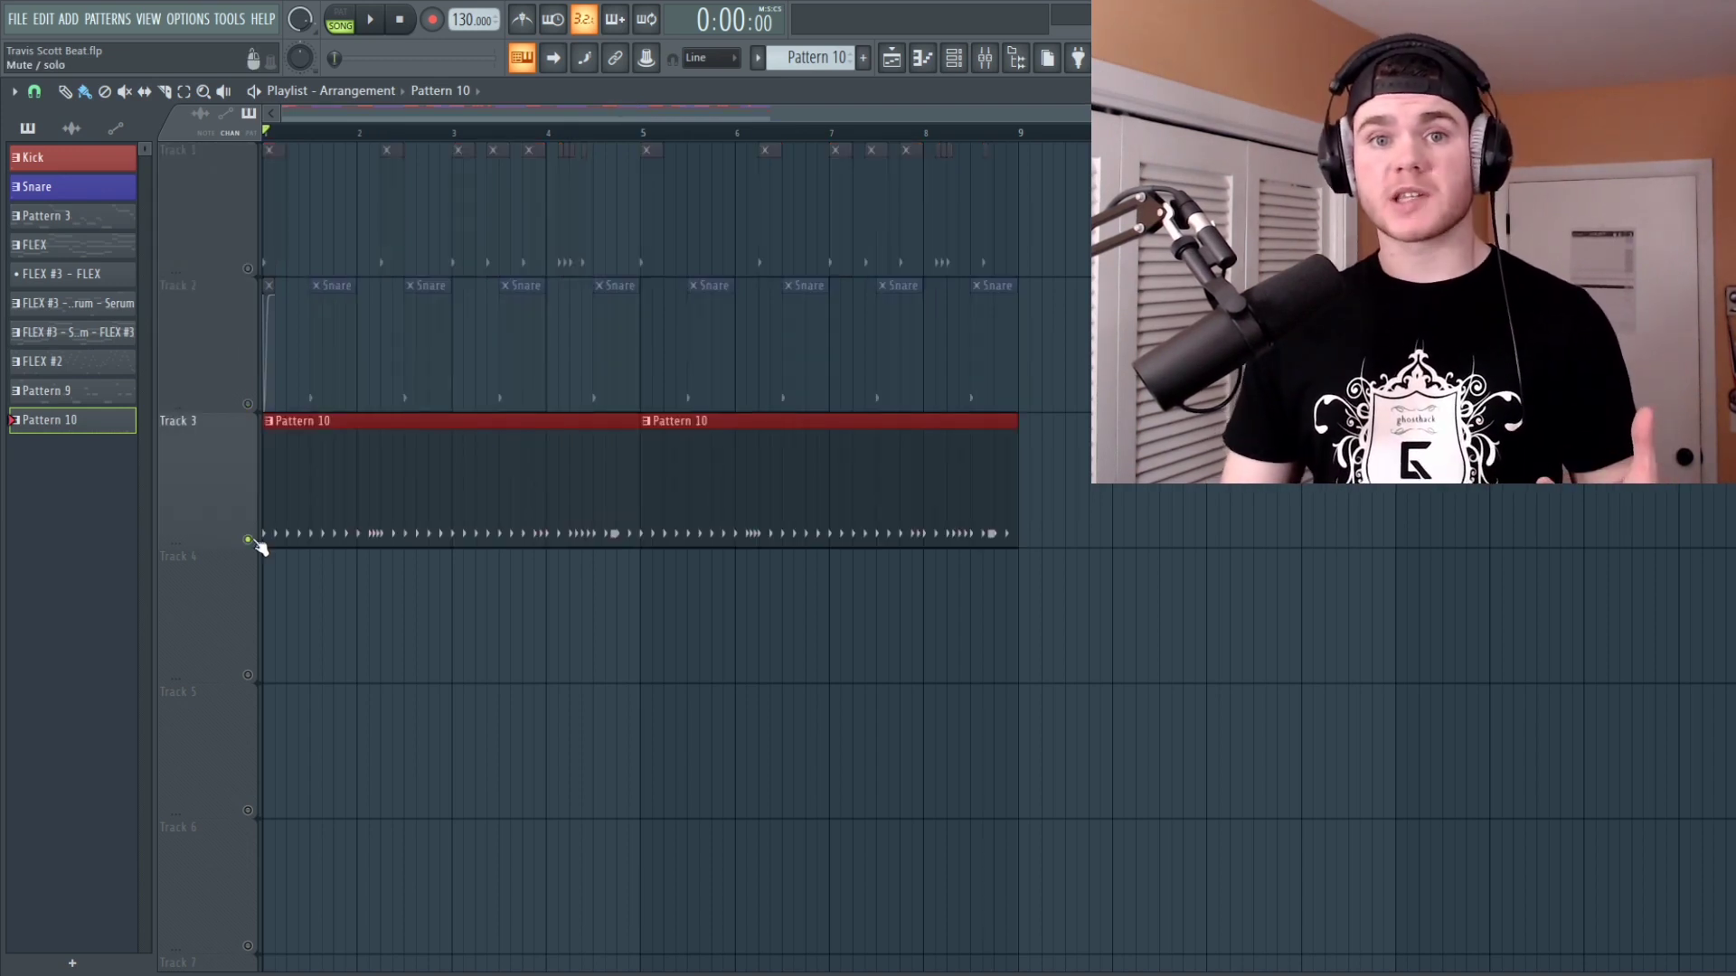
double_click(323, 505)
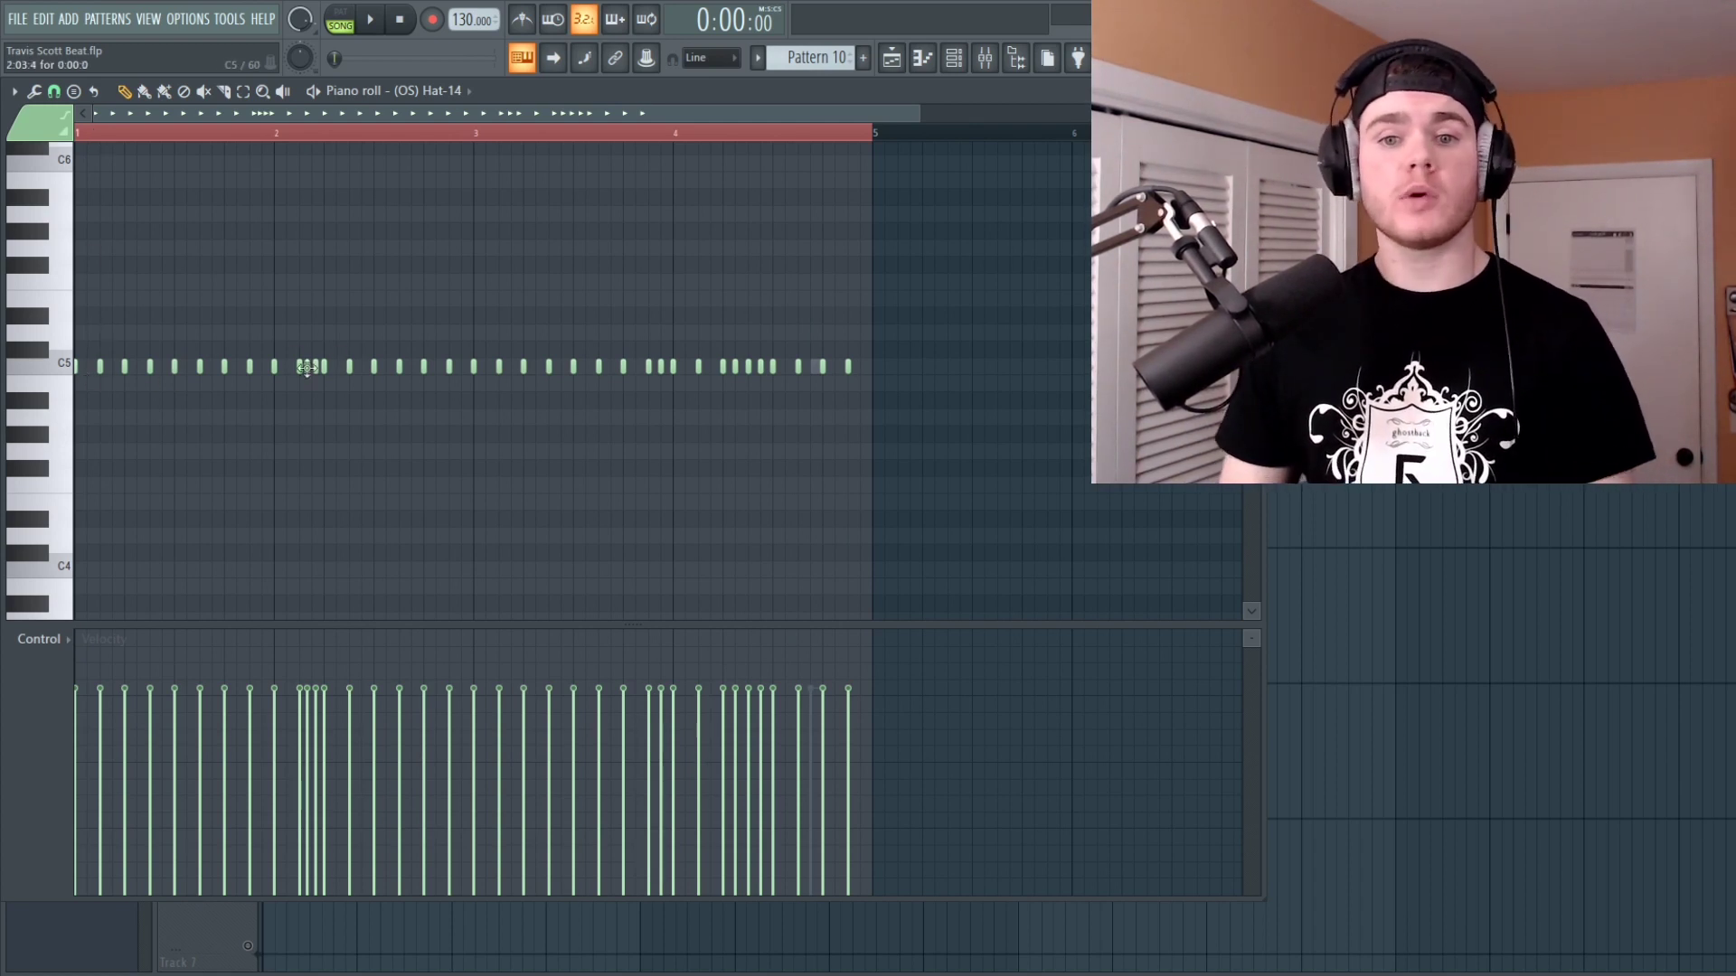
key("space")
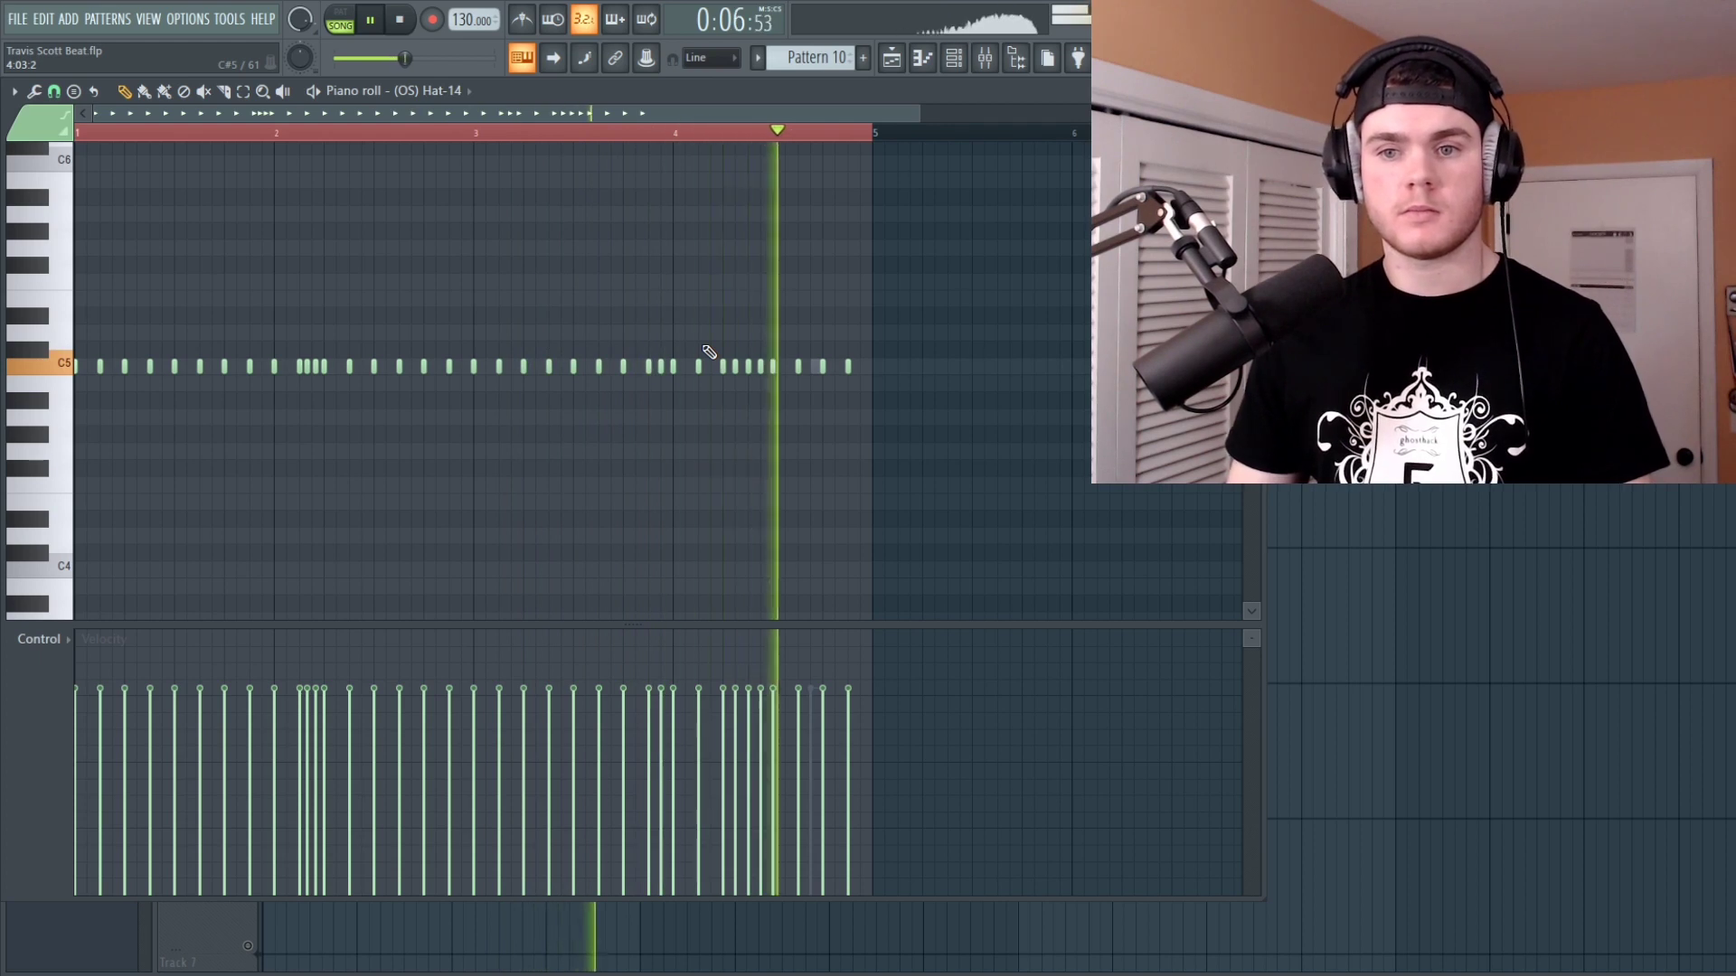
key("space")
Step: Show and play Pattern 10's HT_Open_Hat_05 notes, and play the drum arrangement of Tracks 1 to 3 together
double_click(816, 366)
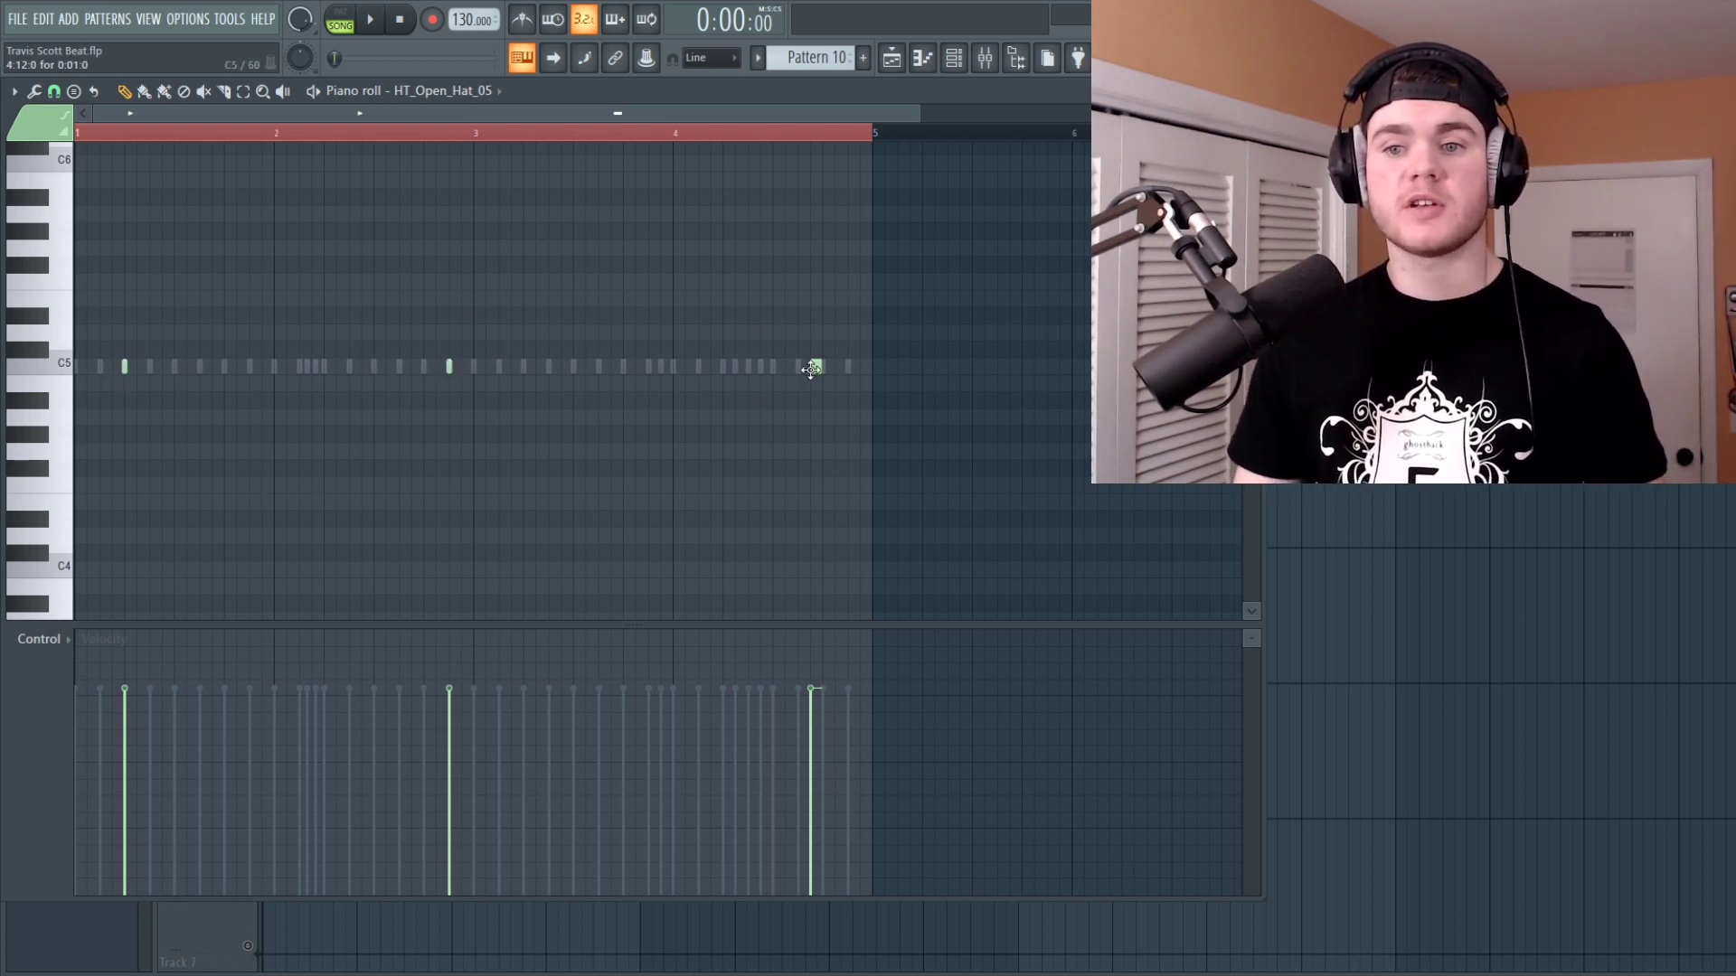
left_click(771, 135)
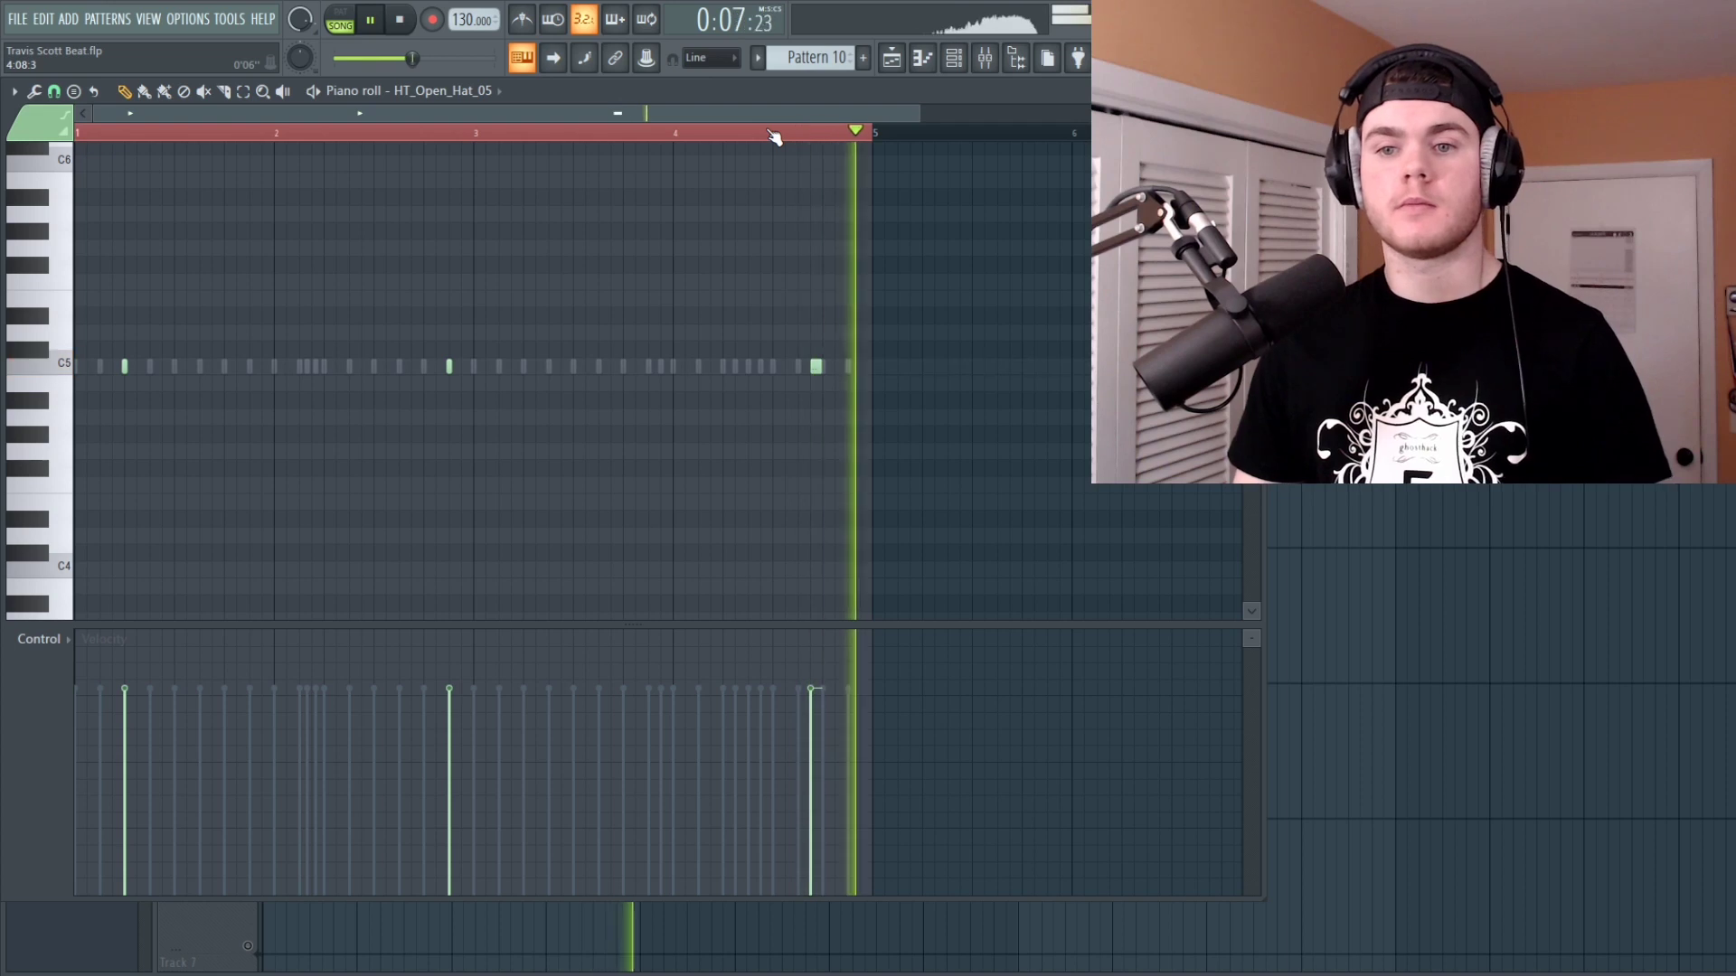
key("space")
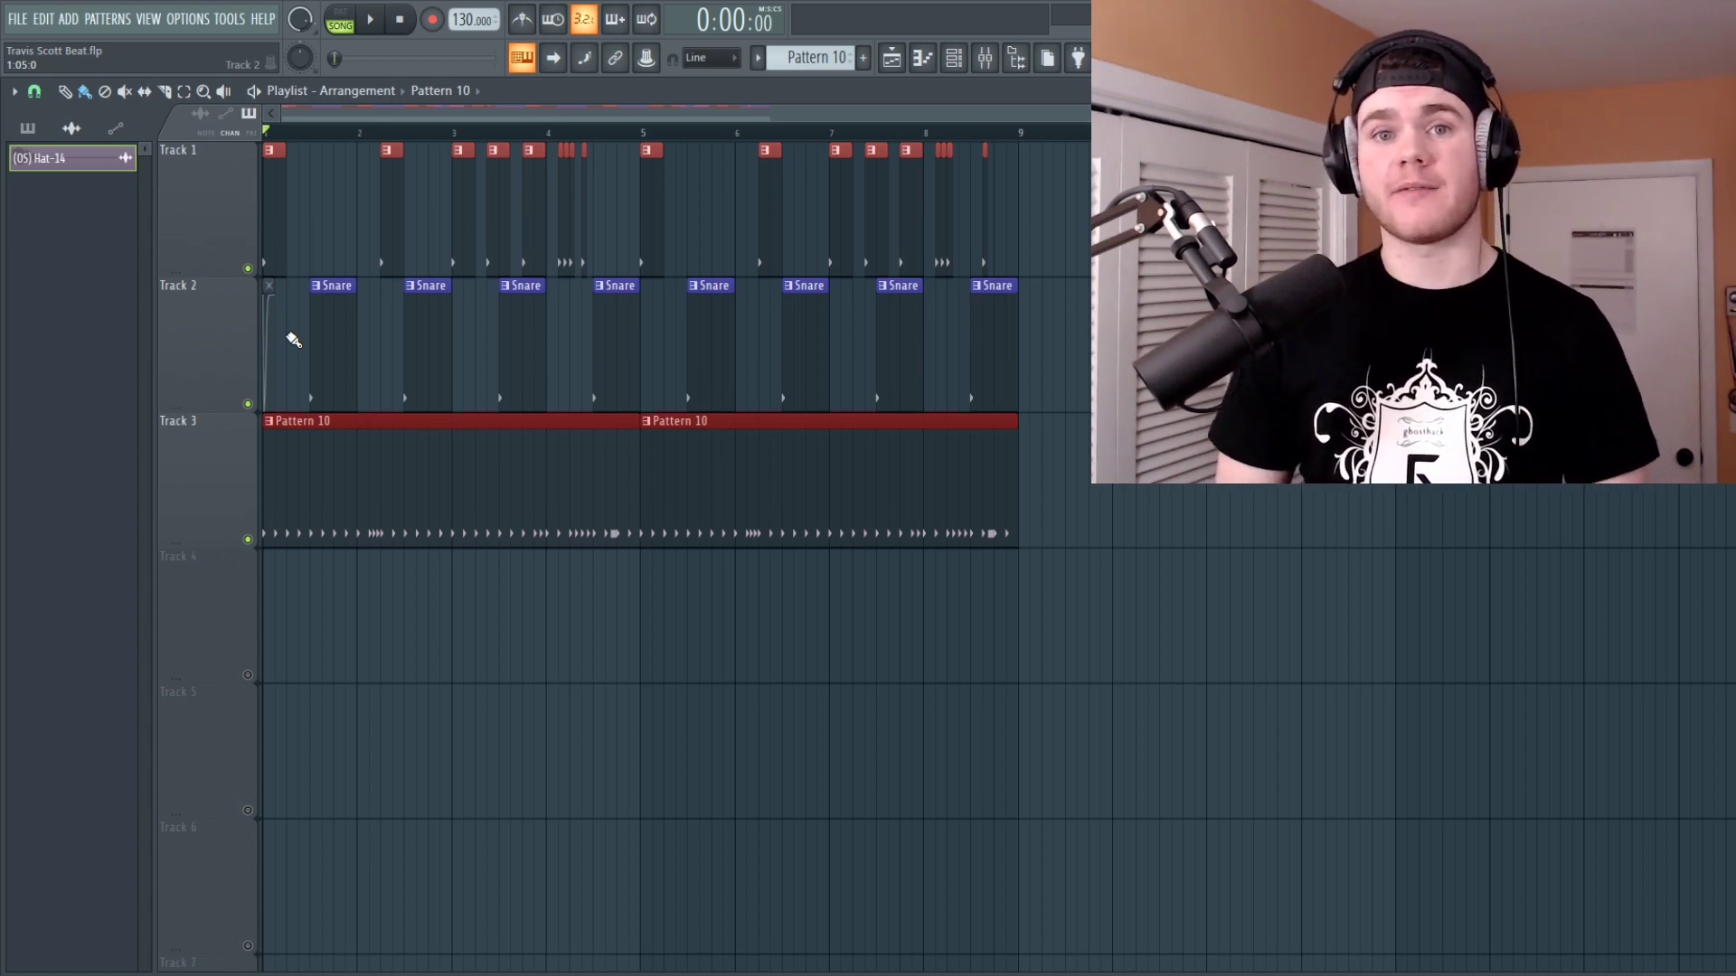
key("space")
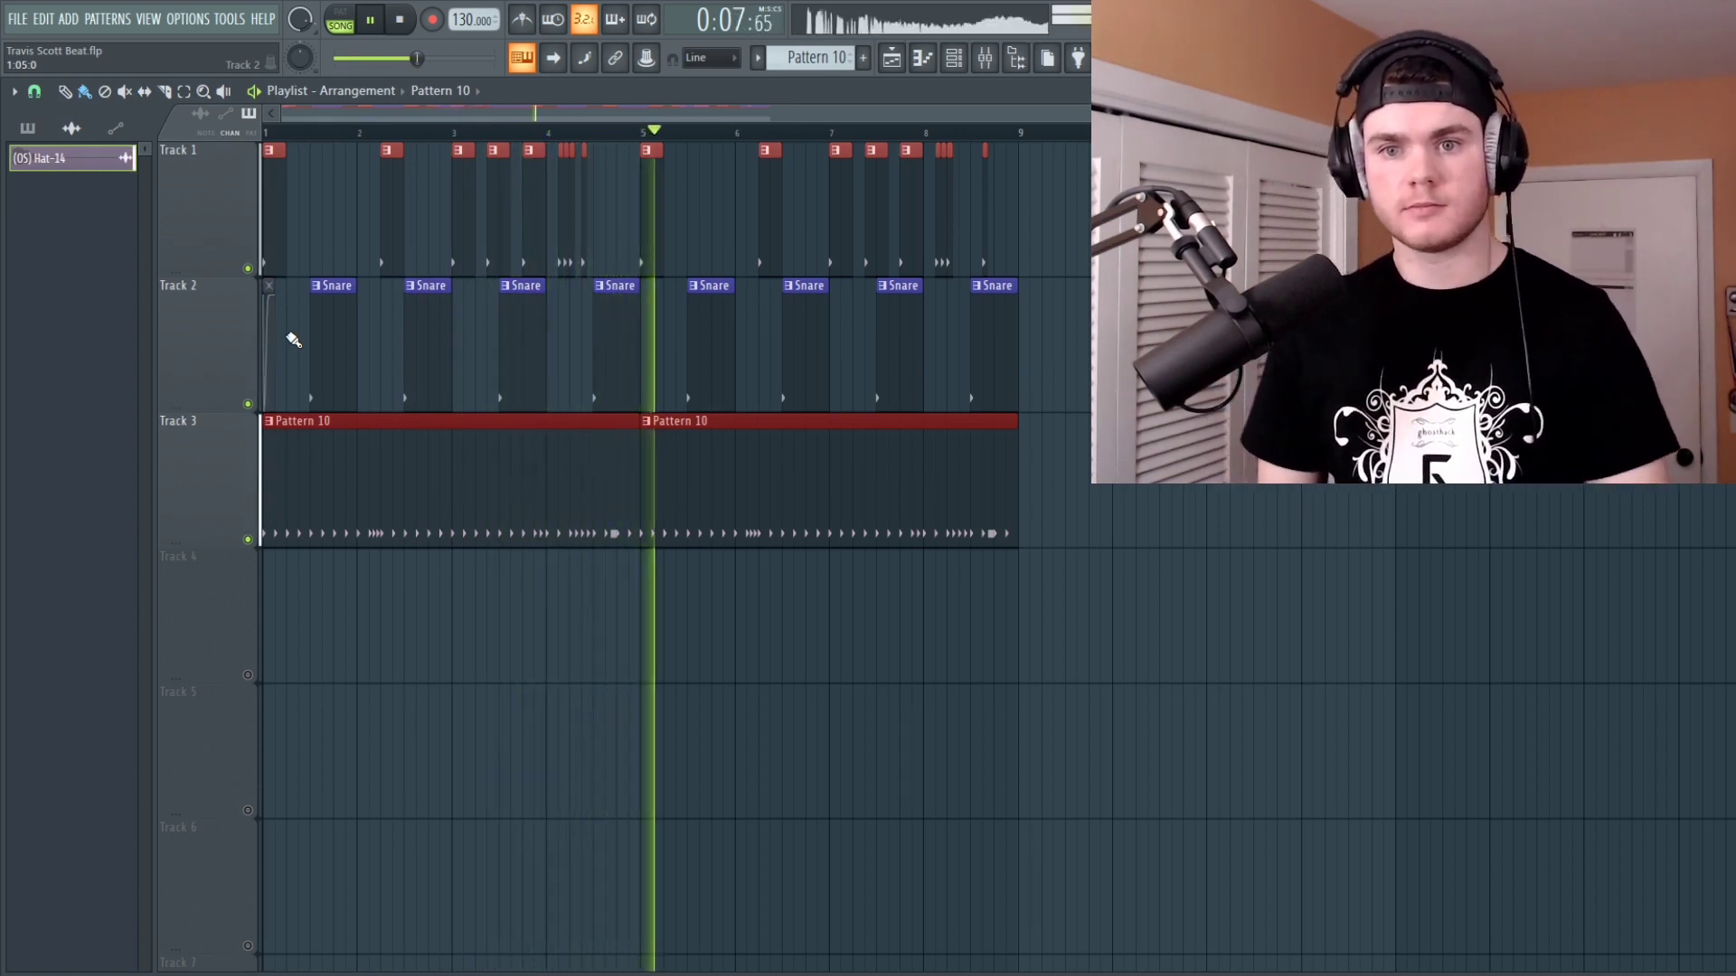
key("space")
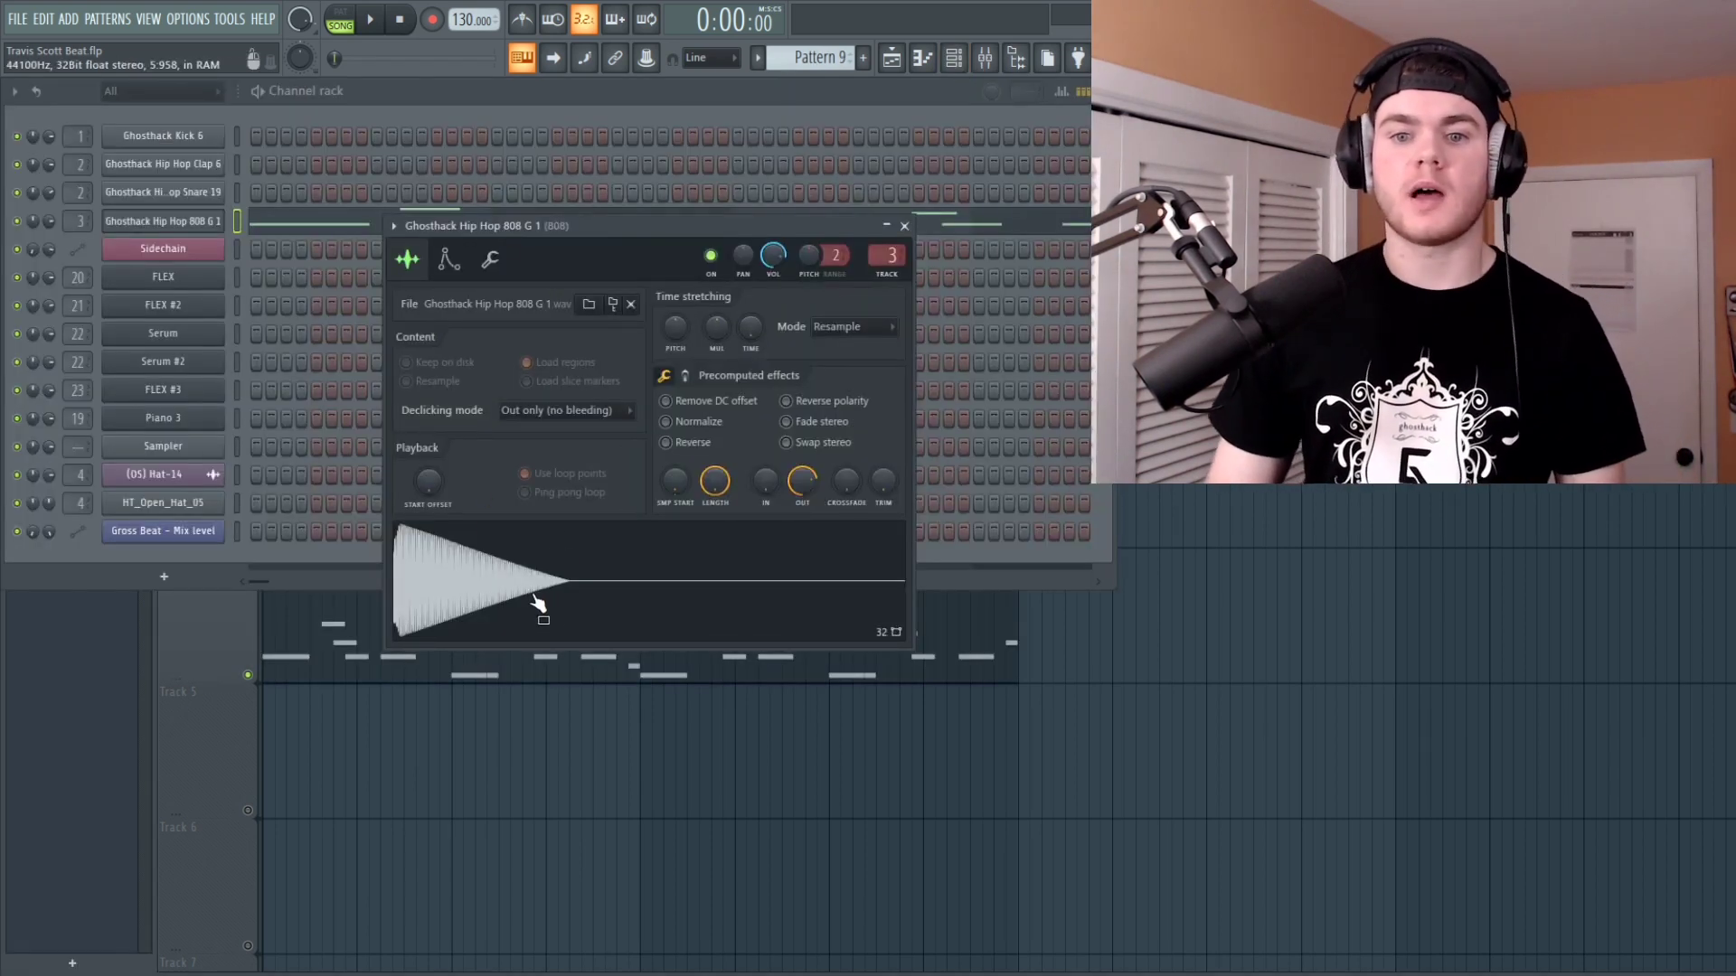
Step: Audition the Ghosthack Hip Hop 808 sample and examine the WaveShaper and first parametric EQ on the 808 mixer track
left_click(537, 601)
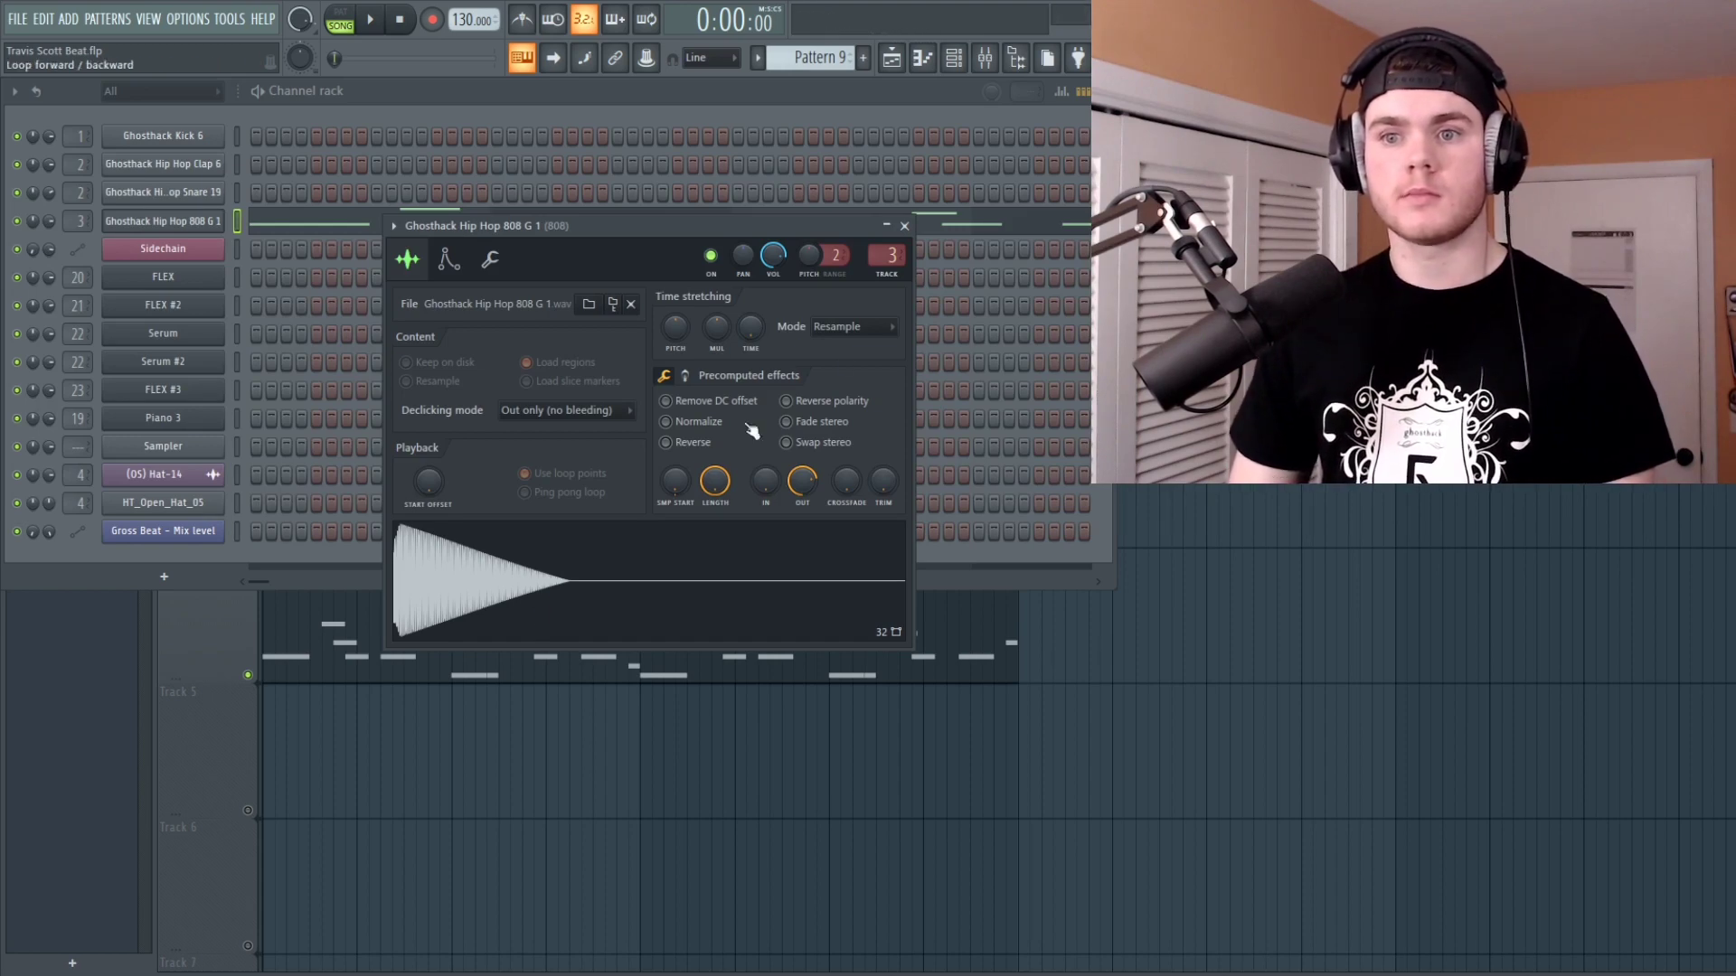
left_click(904, 225)
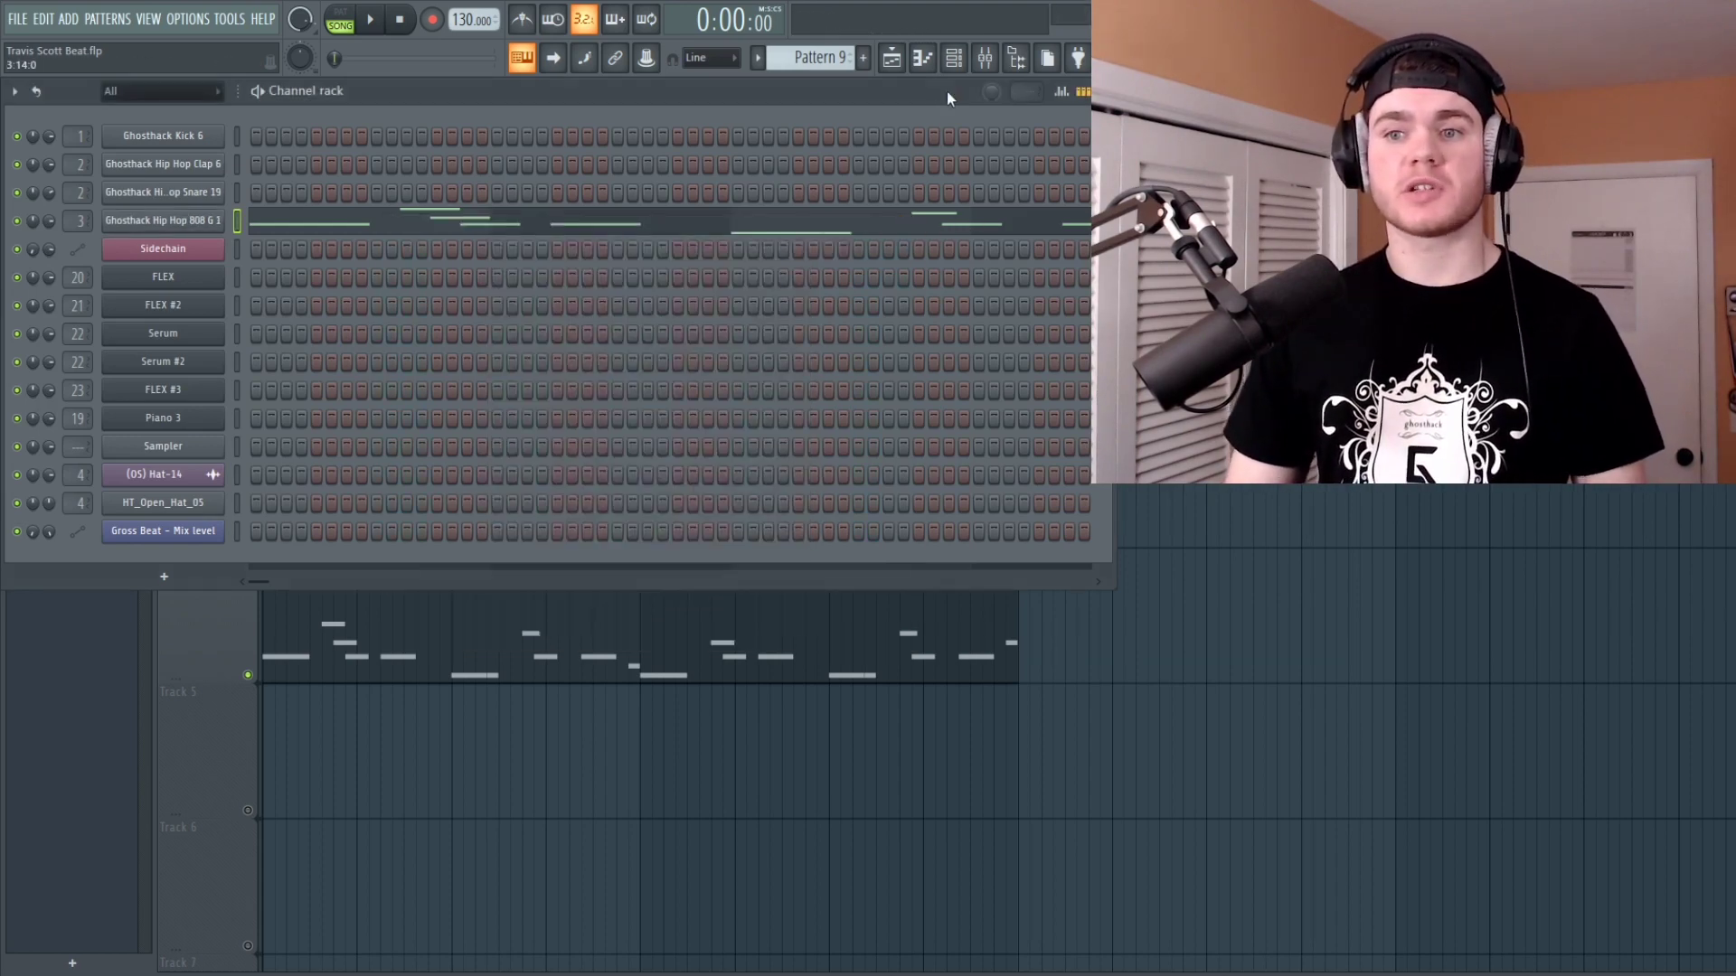
left_click(985, 57)
left_click(1496, 578)
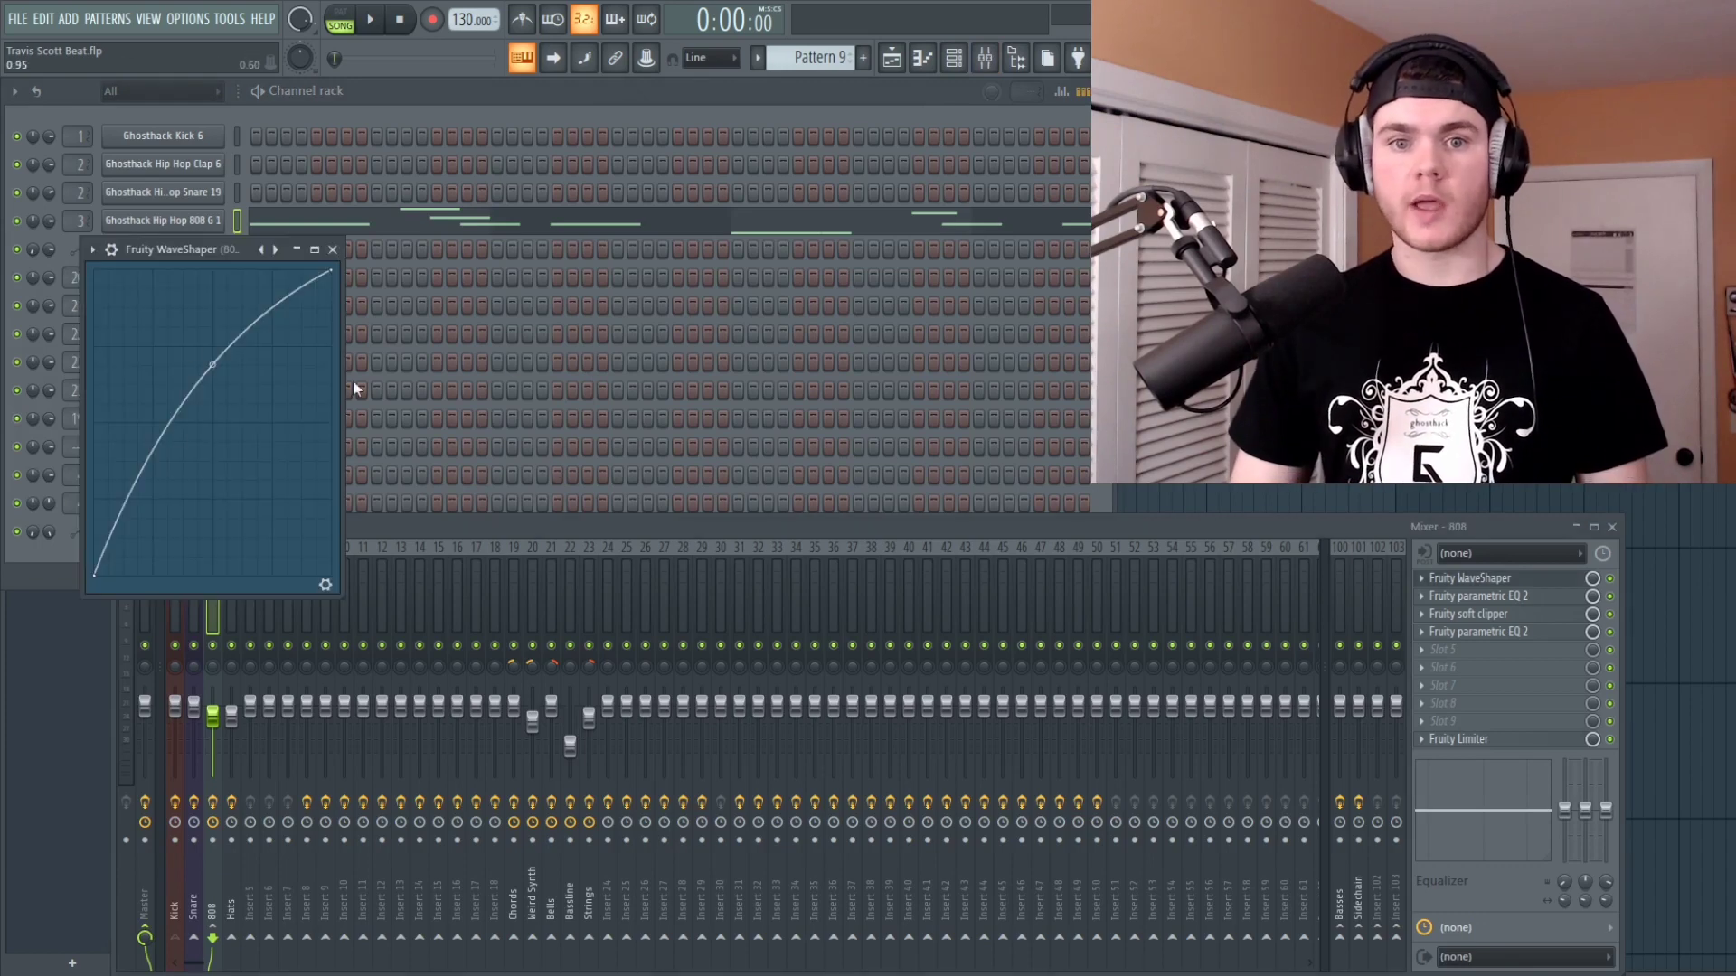
left_click(1535, 596)
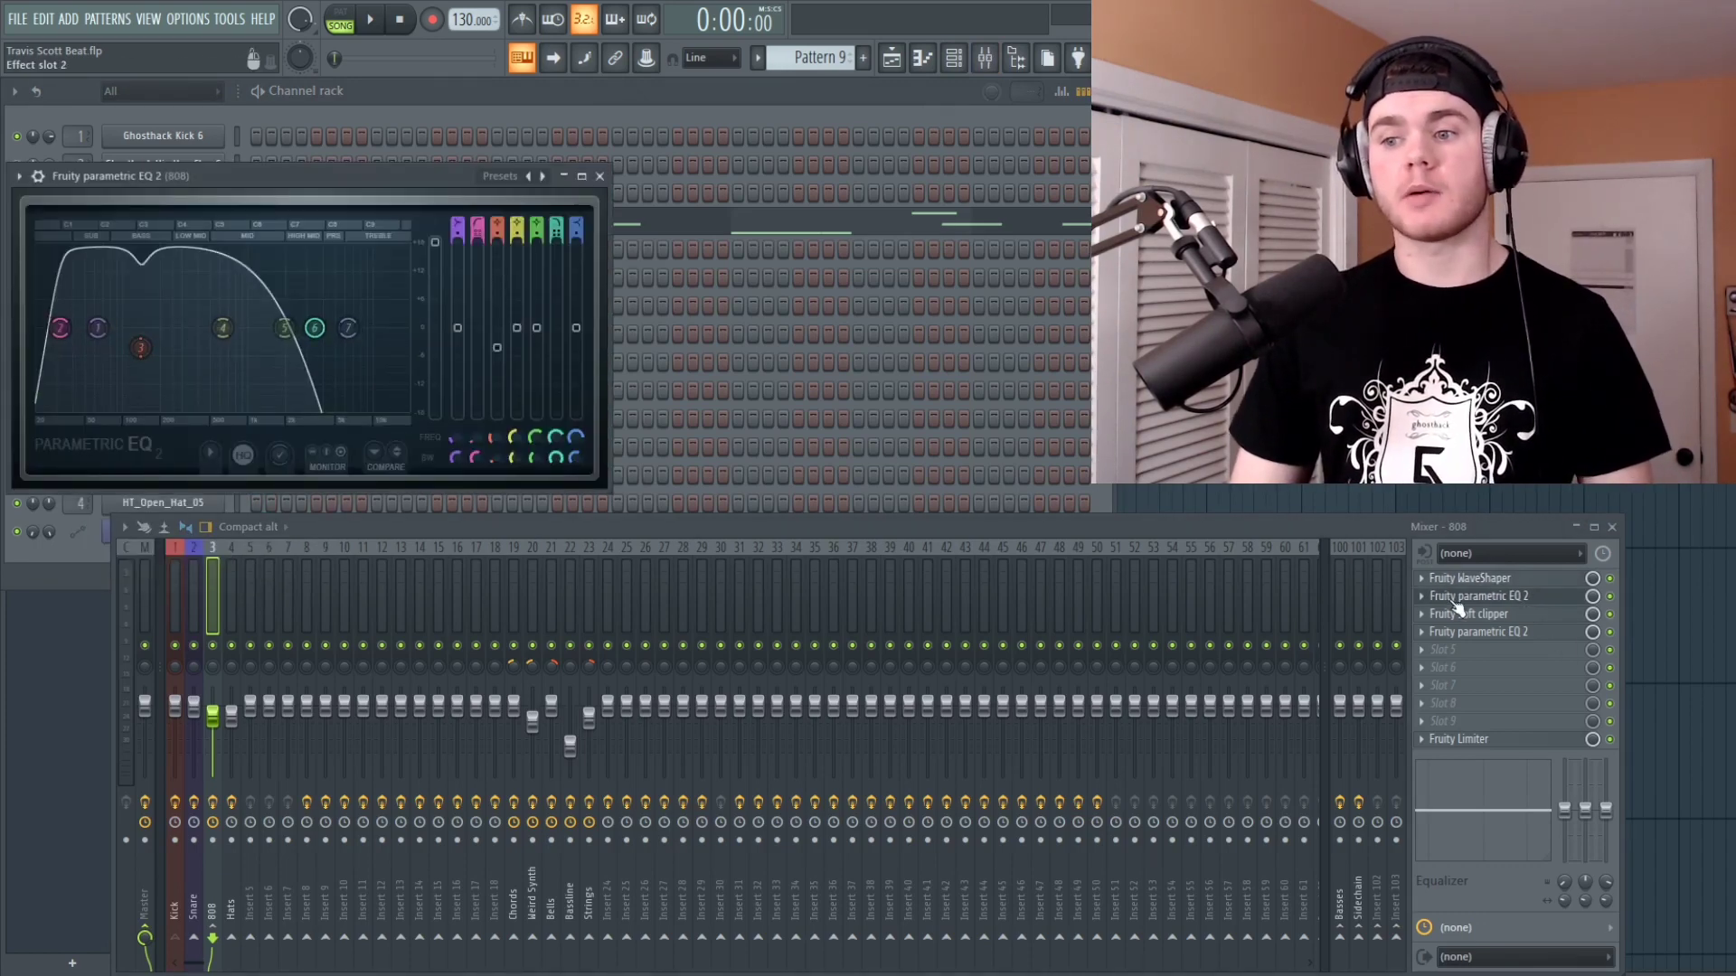
Step: Examine the 808 mixer track's soft clipper, second parametric EQ and the Fruity Limiter's compressor settings
left_click(1456, 613)
left_click_drag(161, 193, 432, 233)
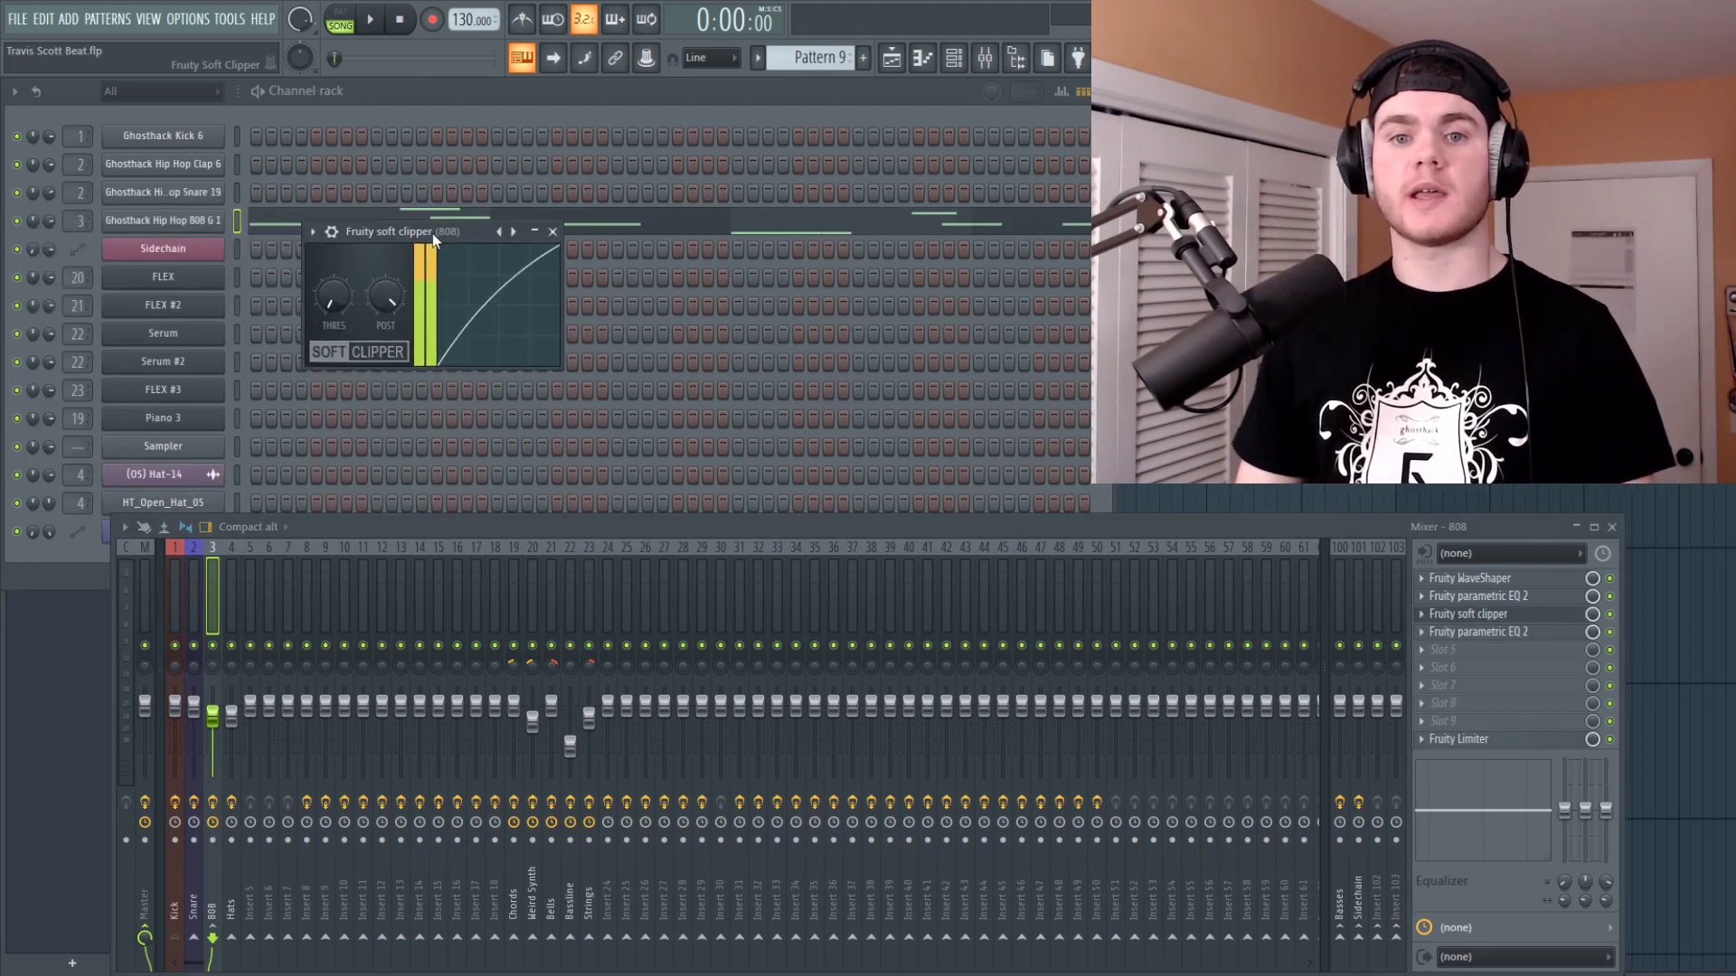
left_click(1482, 632)
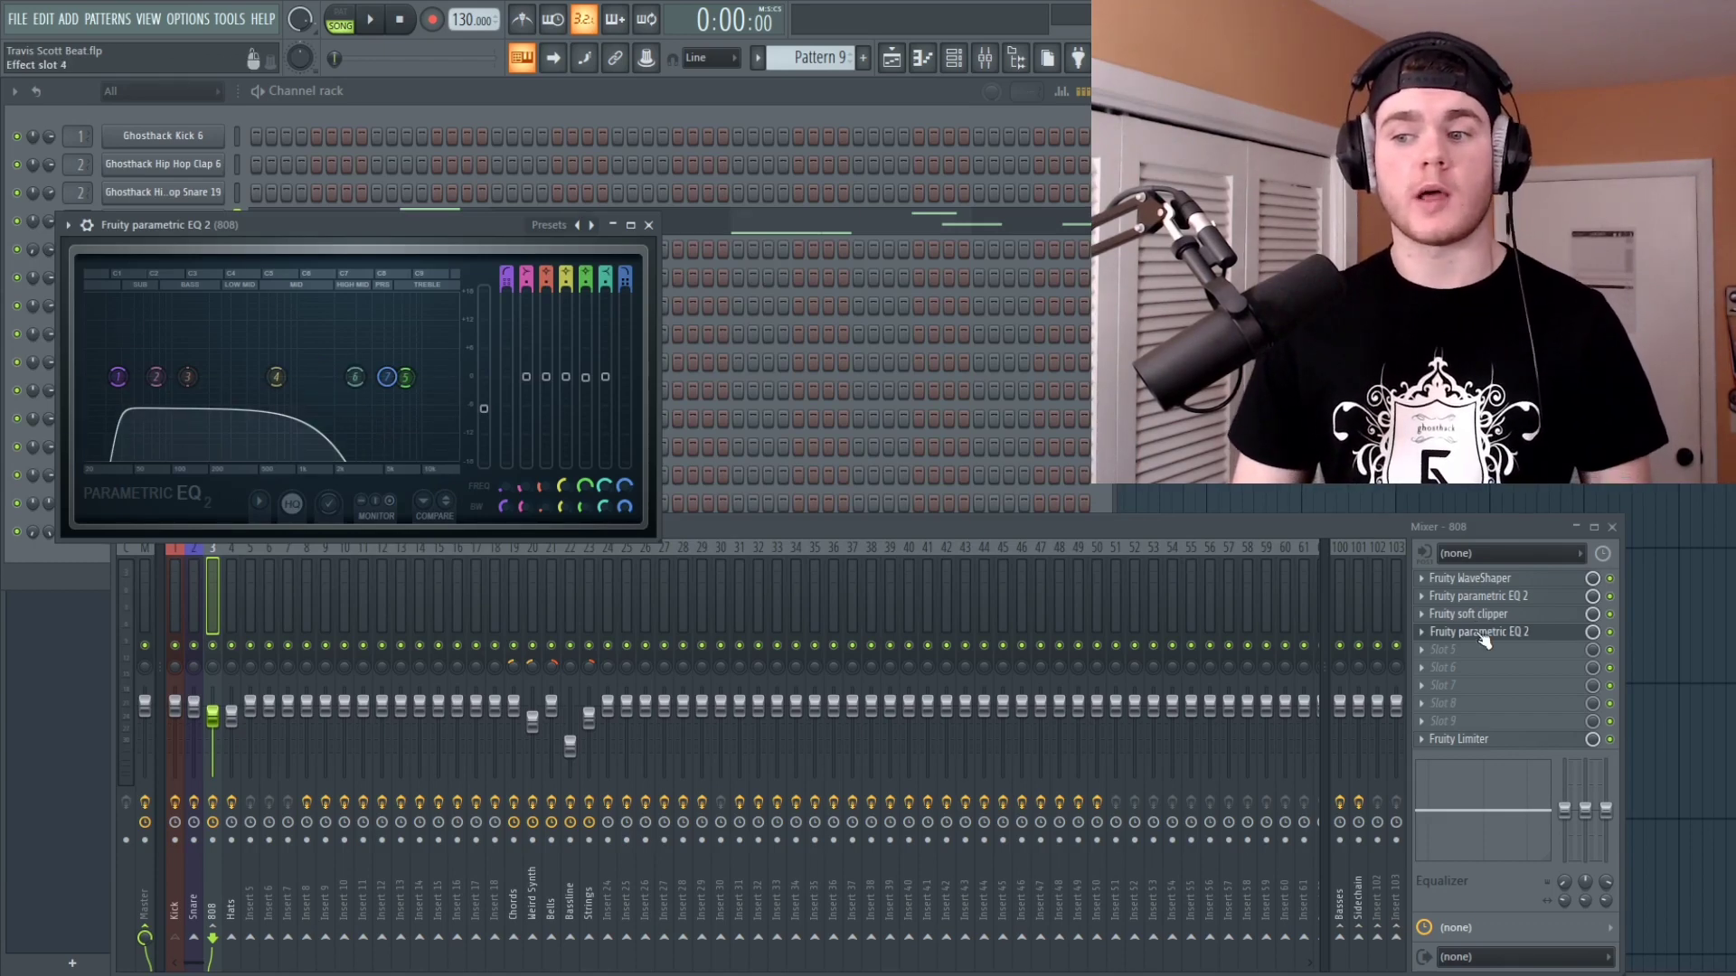
left_click(1483, 632)
left_click(1481, 740)
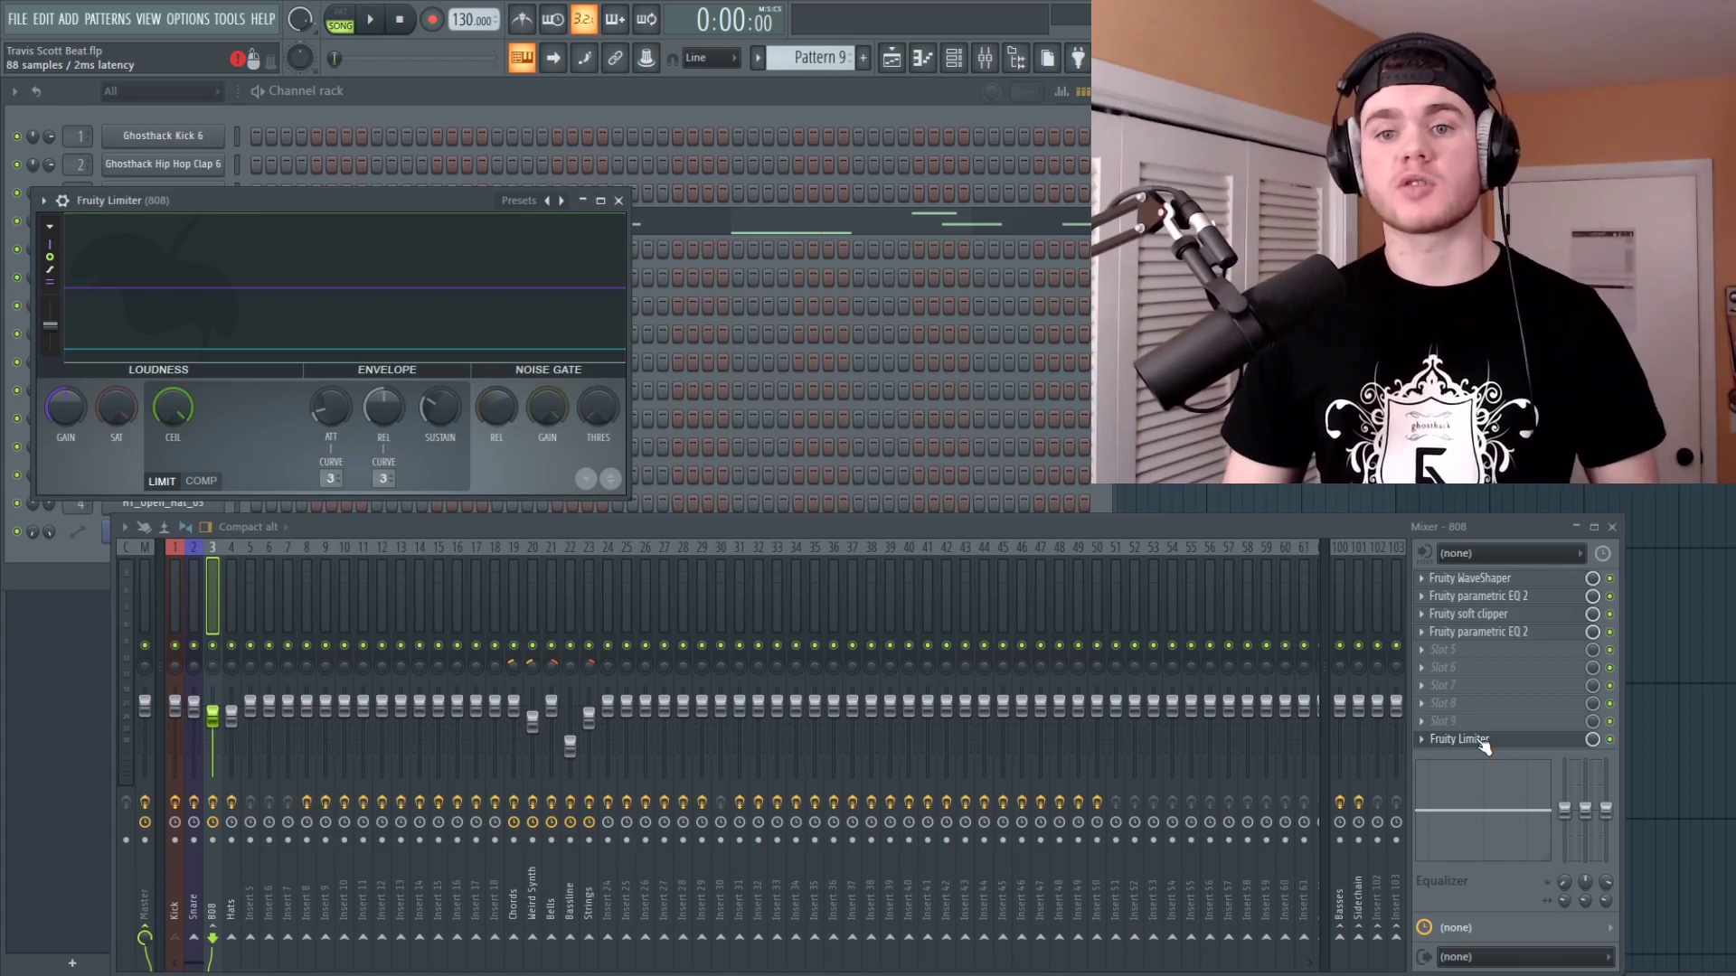
left_click(200, 481)
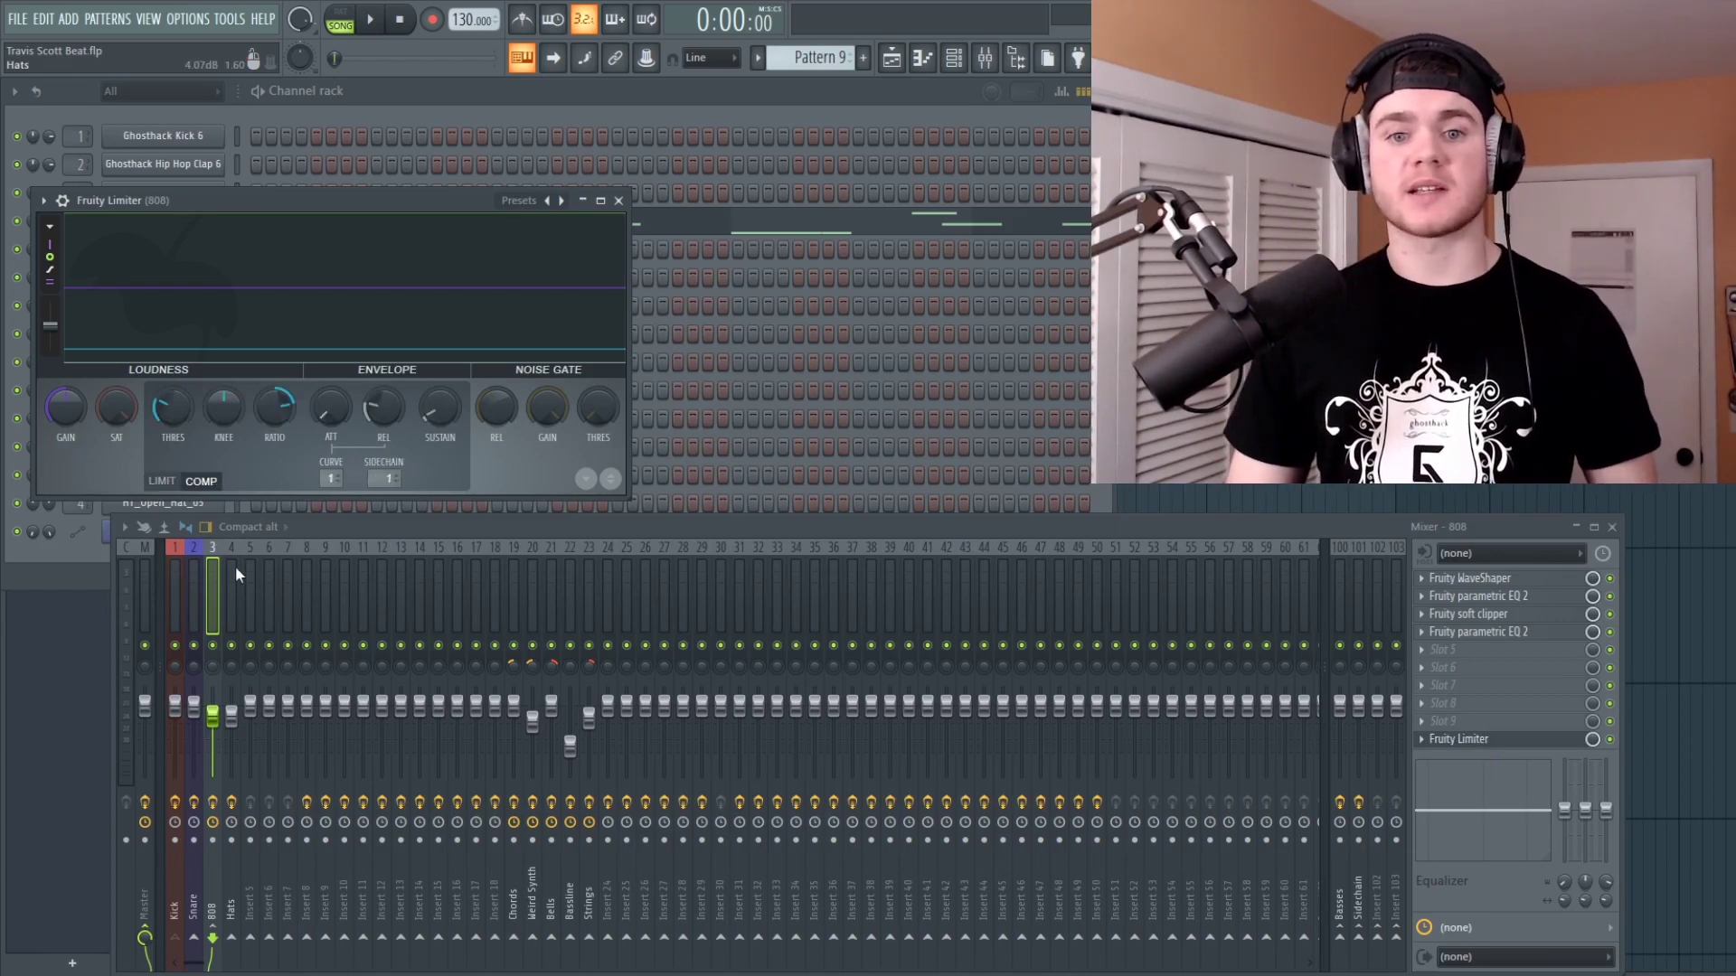
left_click(624, 200)
Step: Open Pattern 9 from Track 4 in the piano roll and play its 808 notes
key("F5")
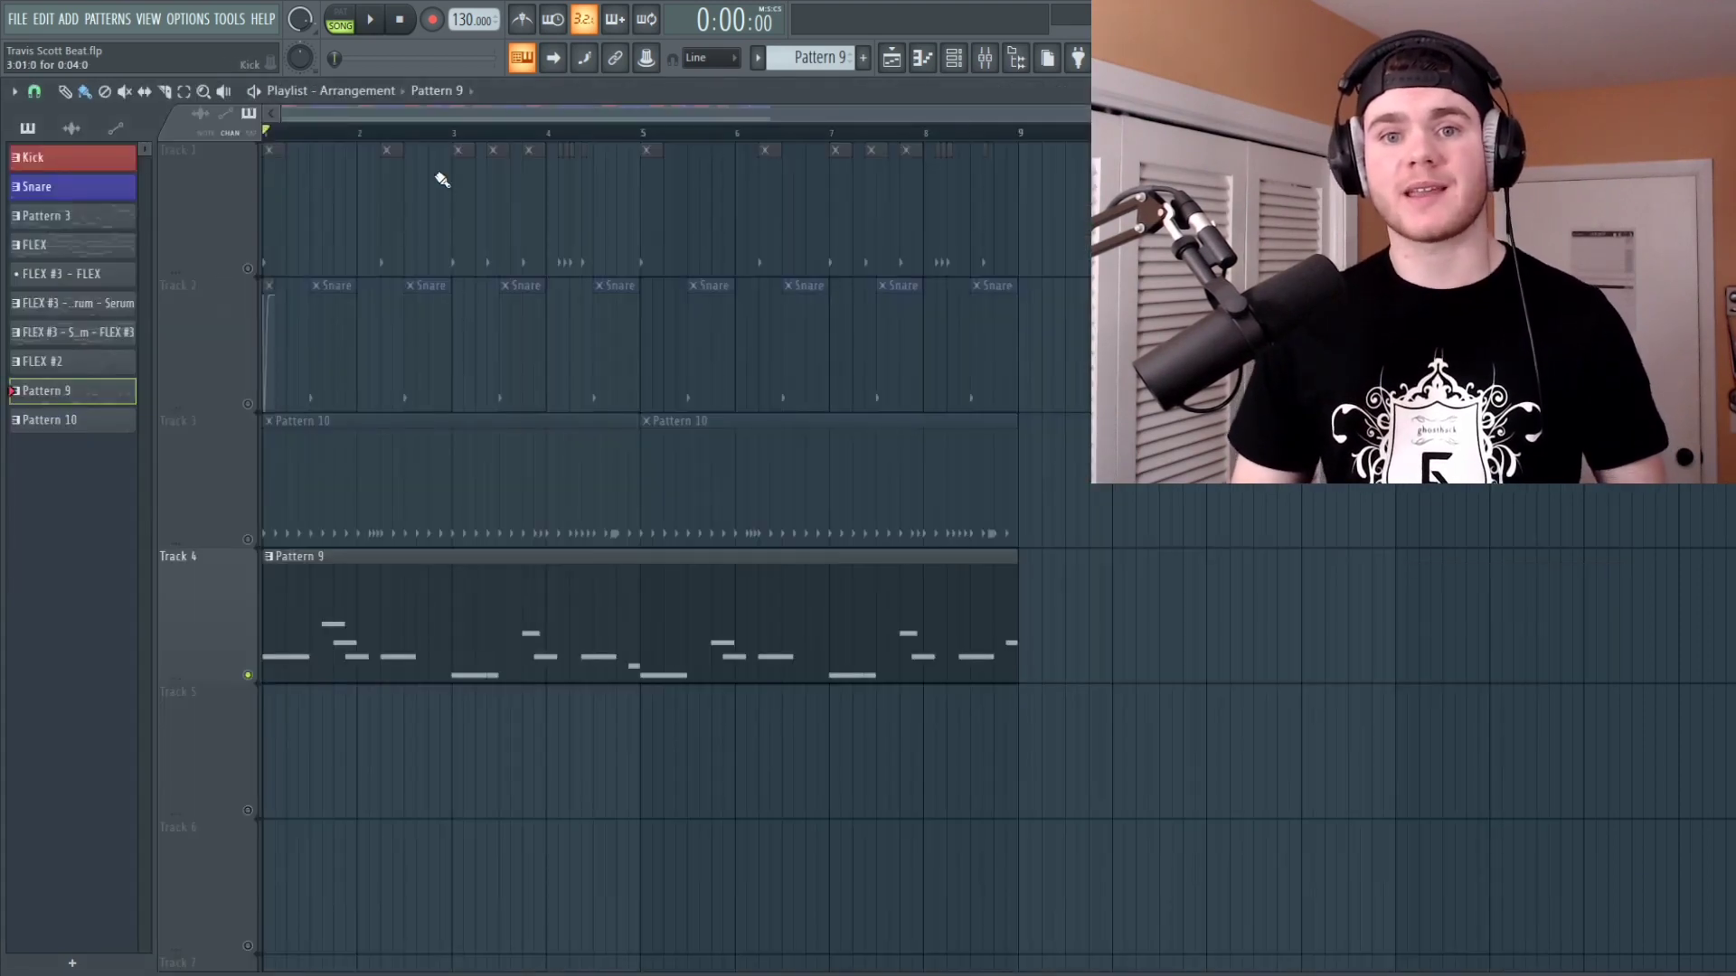
double_click(269, 578)
key("space")
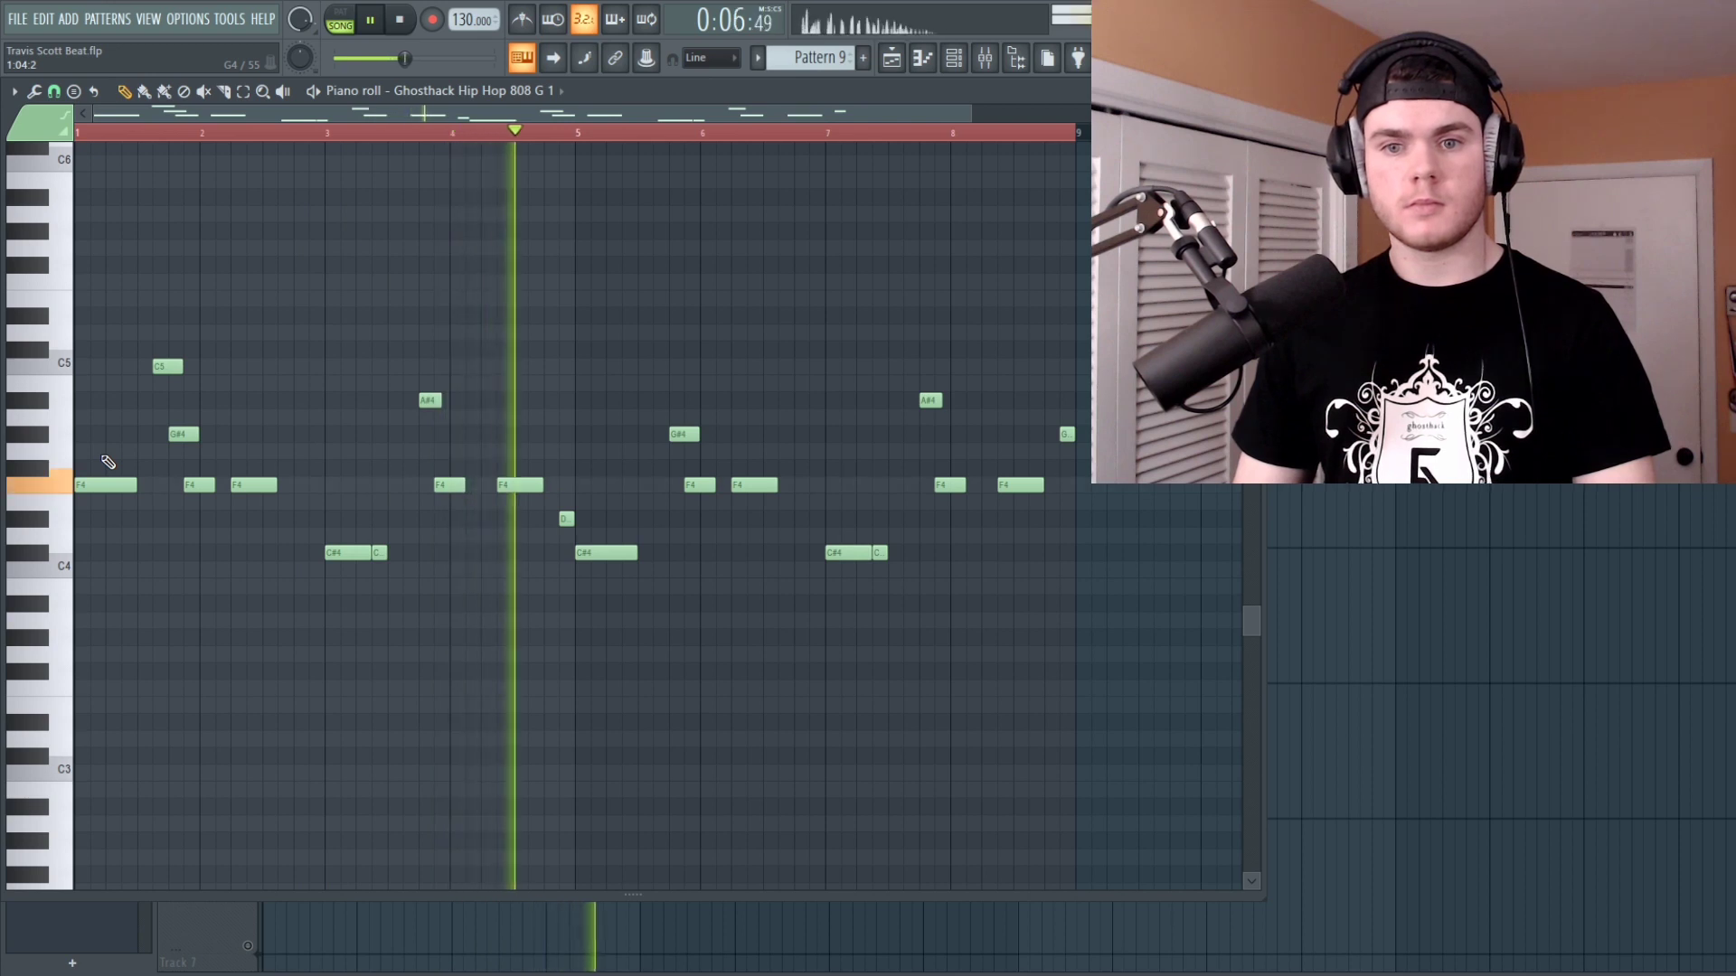
key("space")
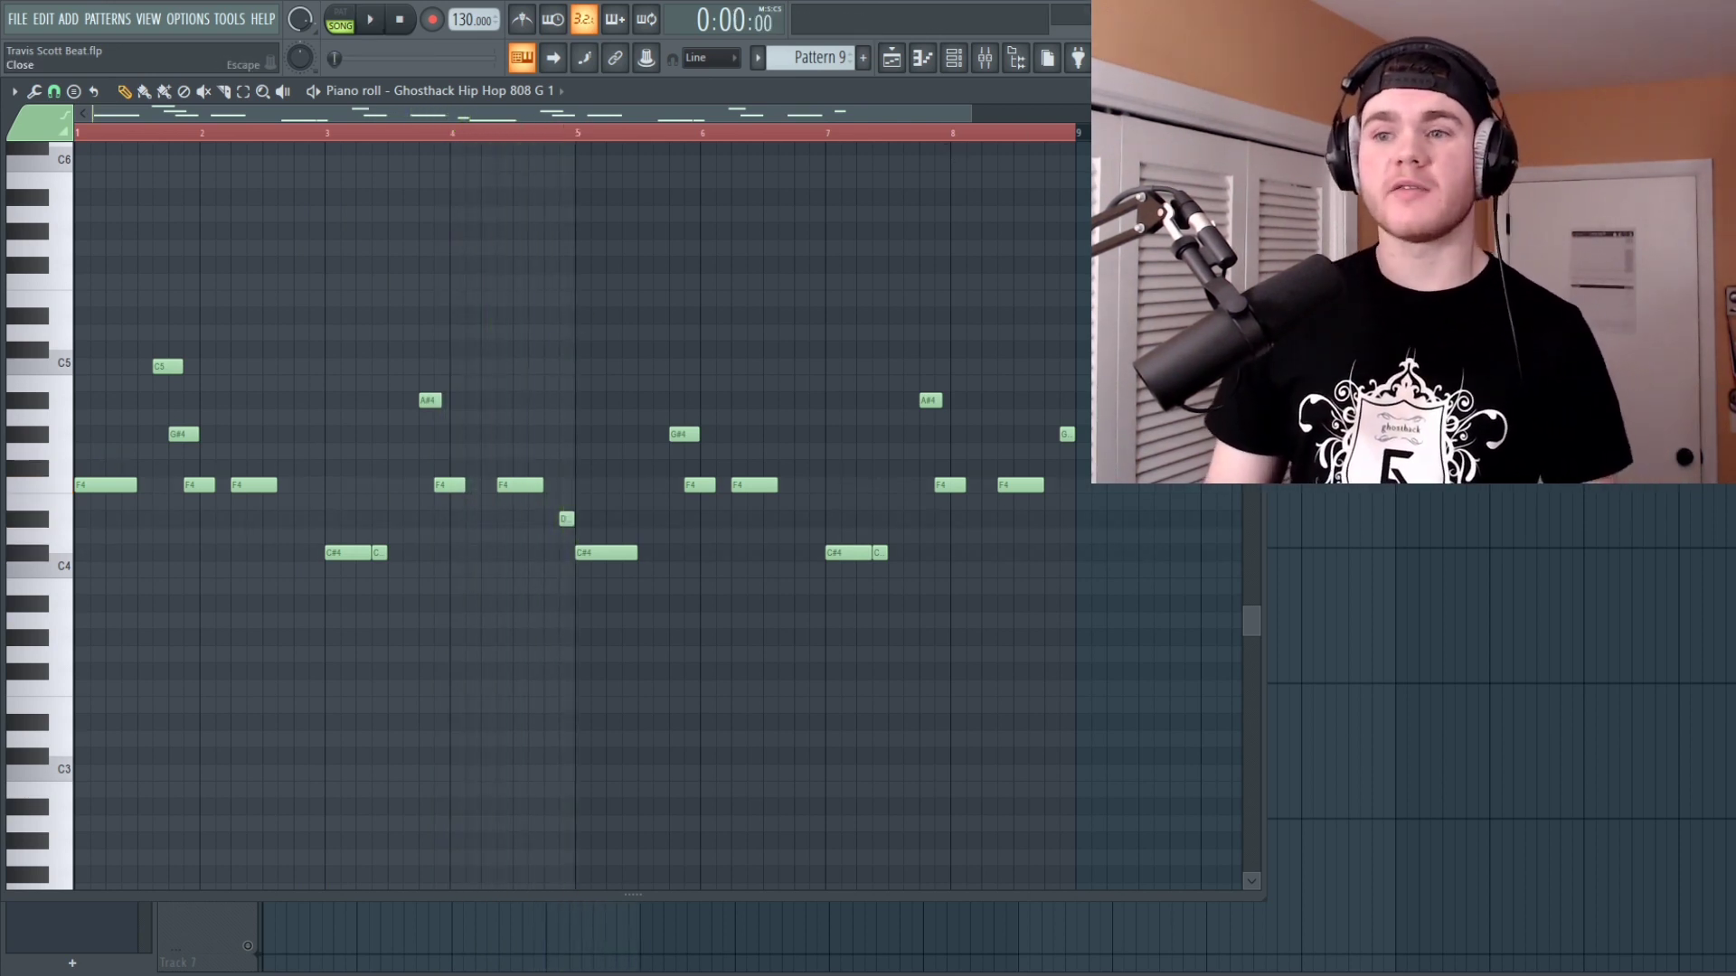
key("Escape")
Step: Unmute the drum tracks in the playlist and play them together with the 808 on Track 4
key("F5")
right_click(260, 269)
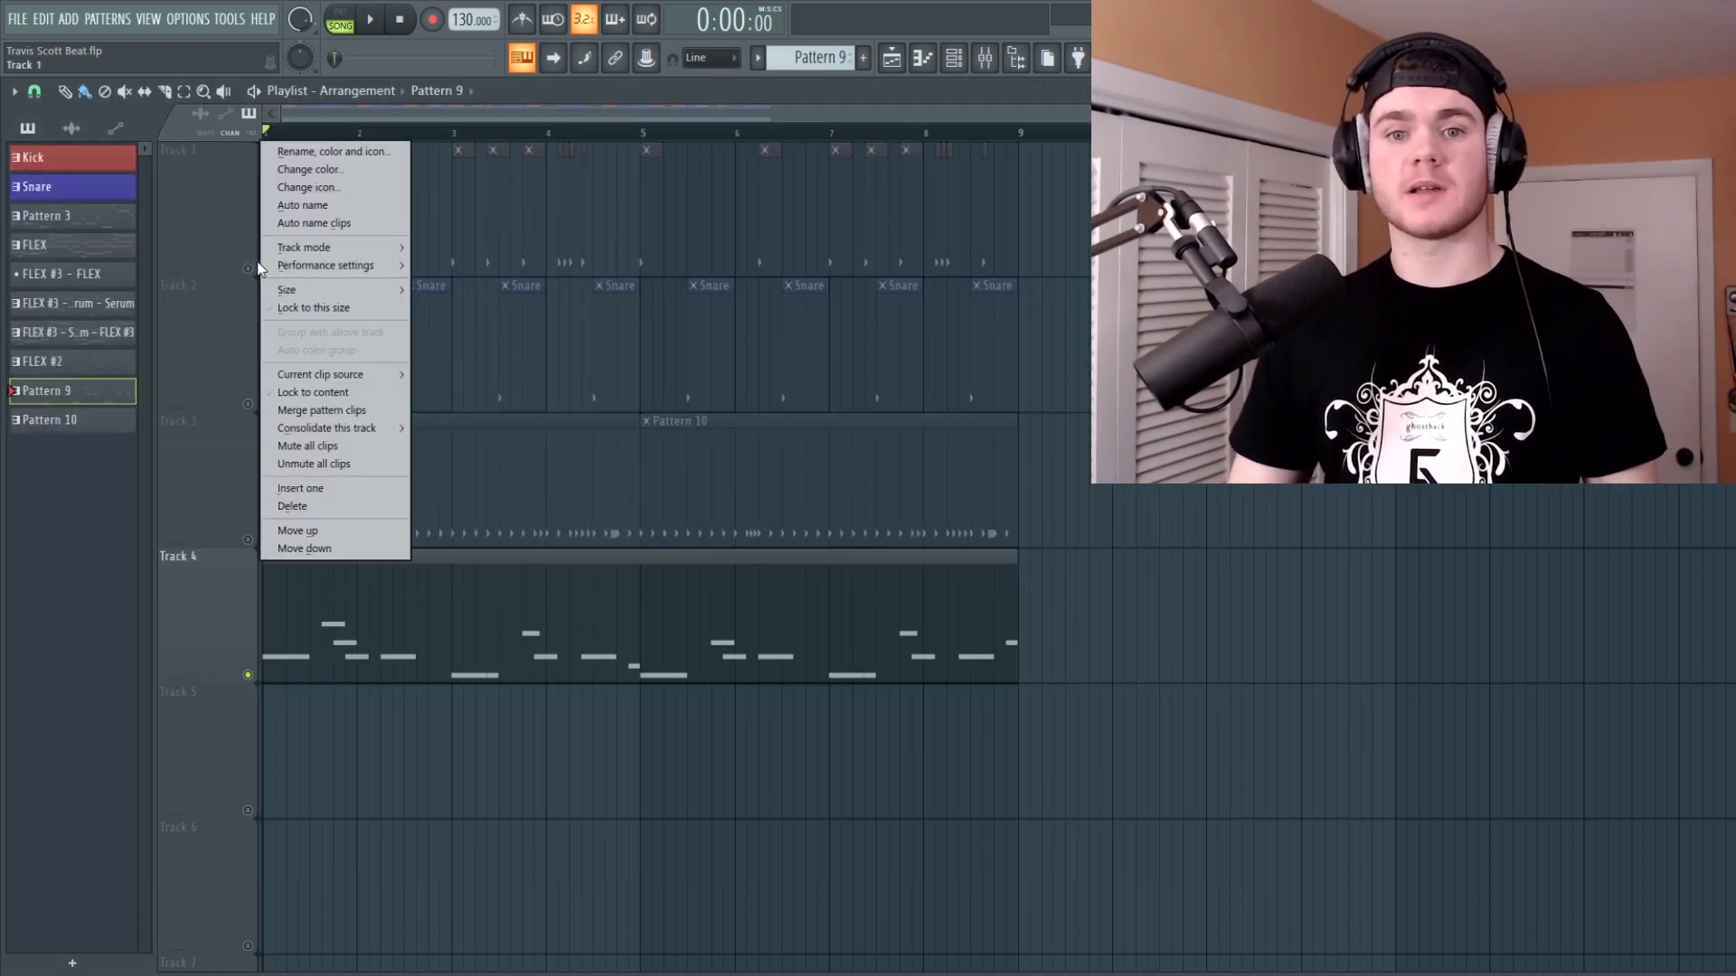
key("Escape")
key("space")
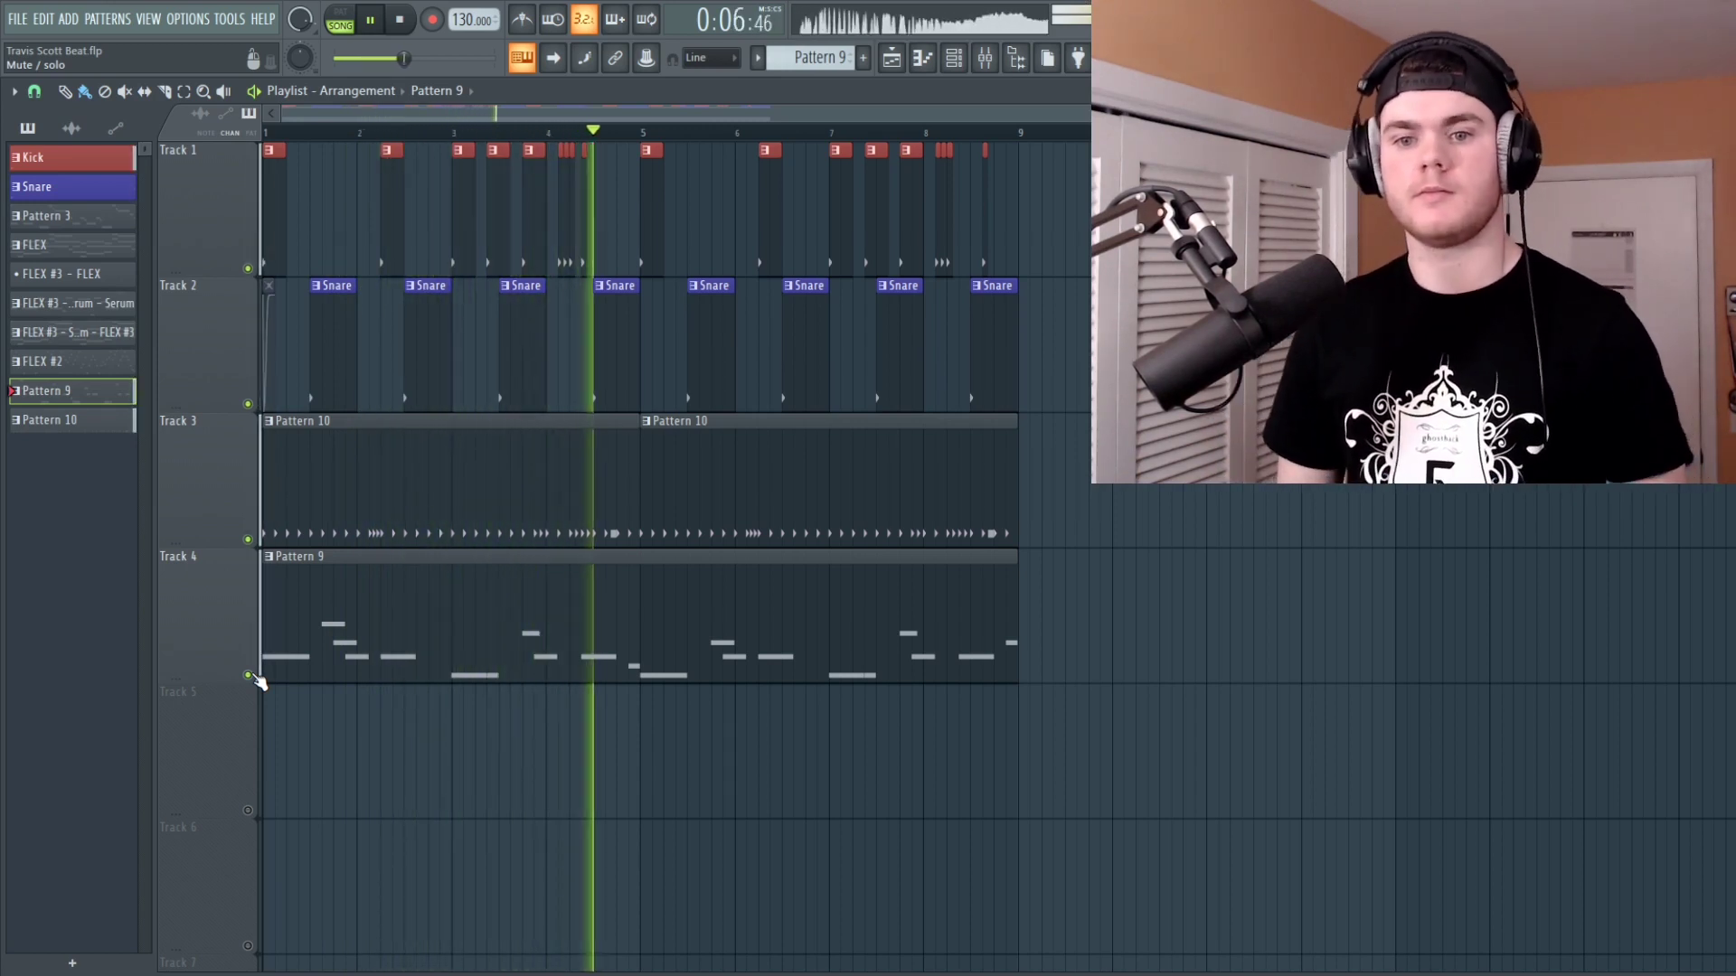
key("space")
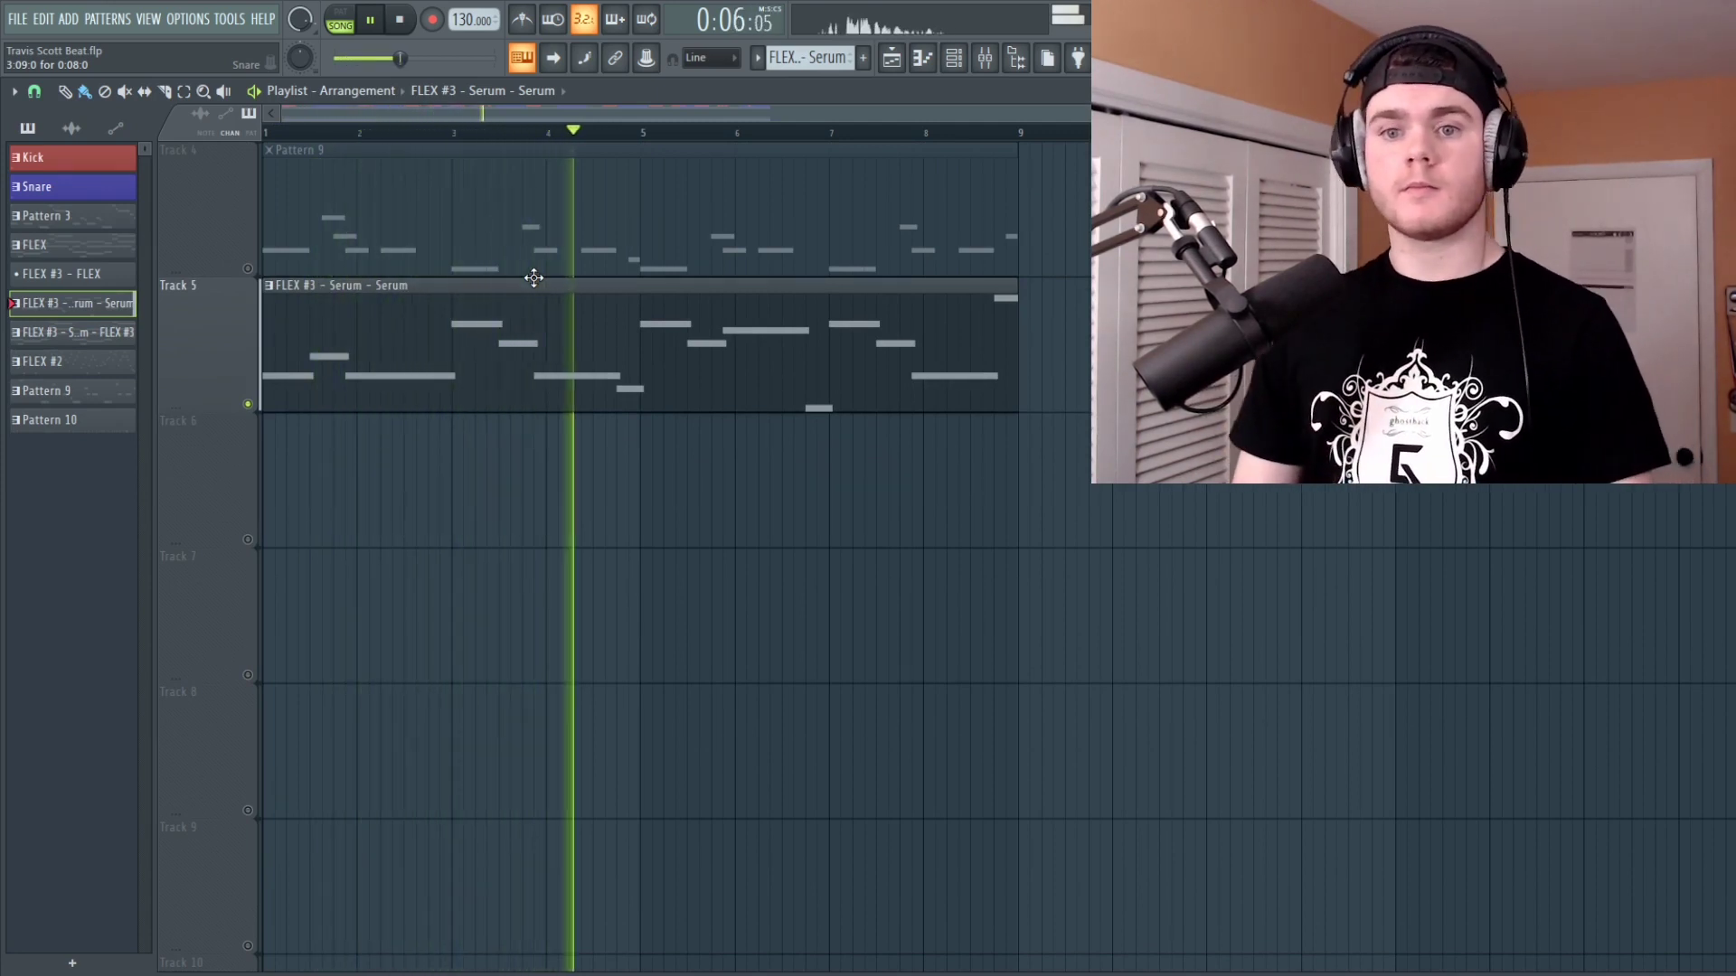
Step: Stop the bassline playback, show the Serum #2 bass patch and audition it on its keyboard
key("space")
left_click(957, 60)
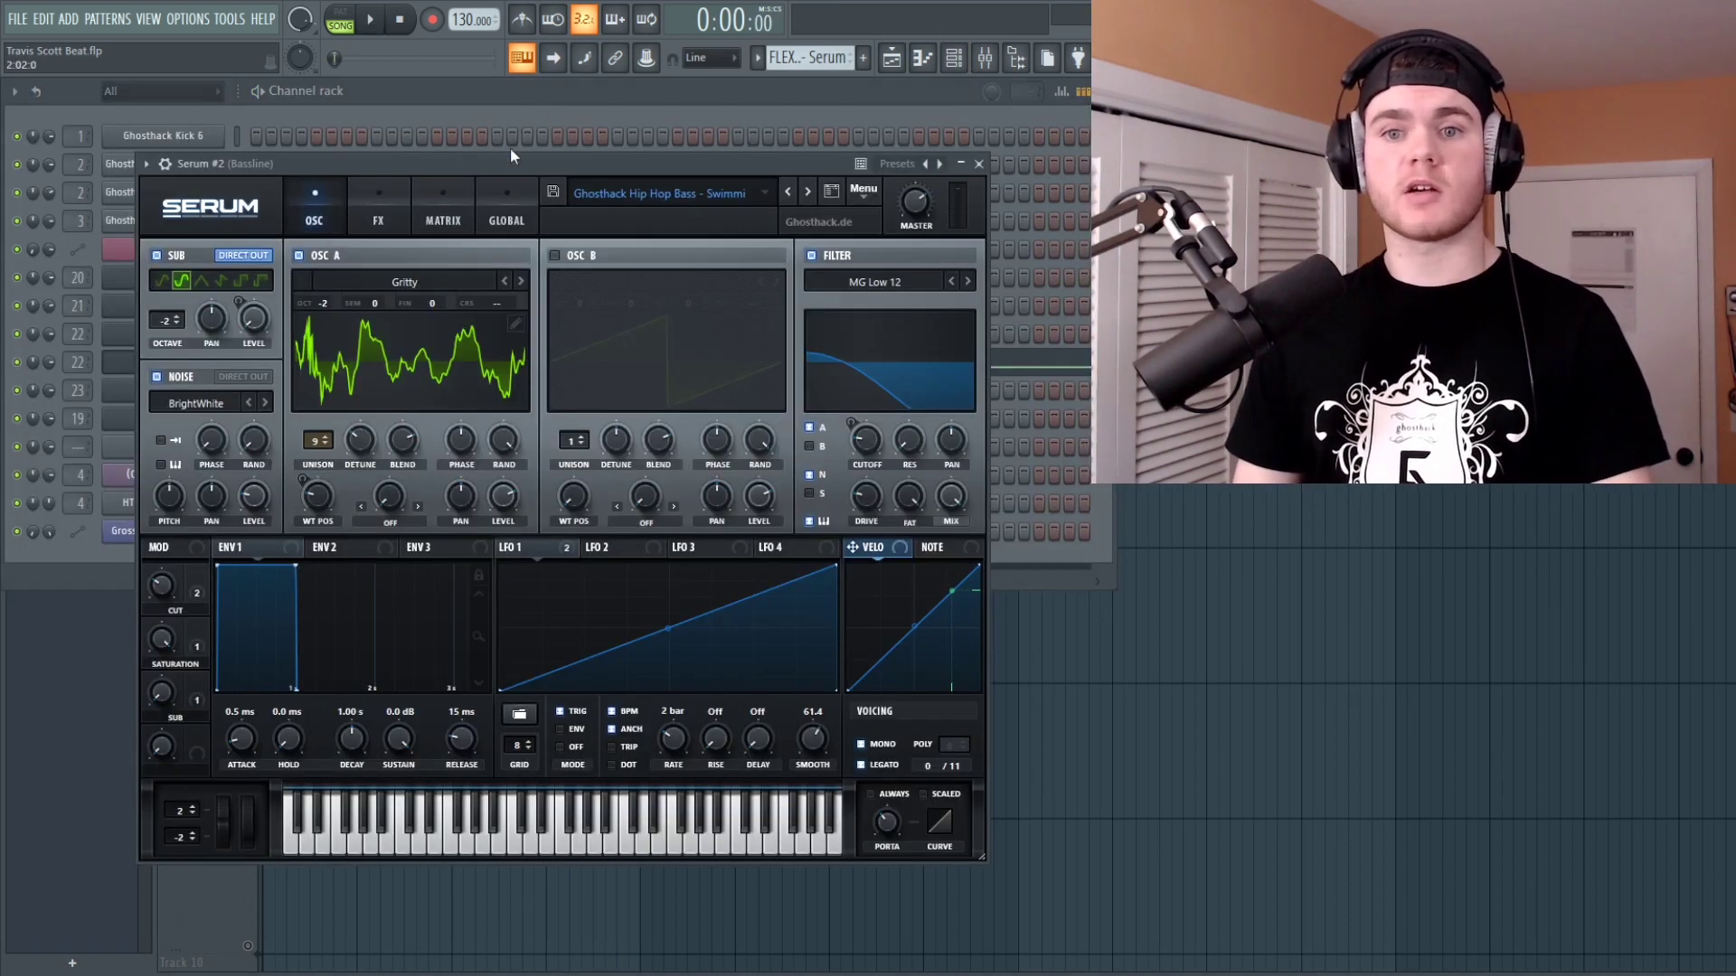
left_click_drag(510, 148, 544, 149)
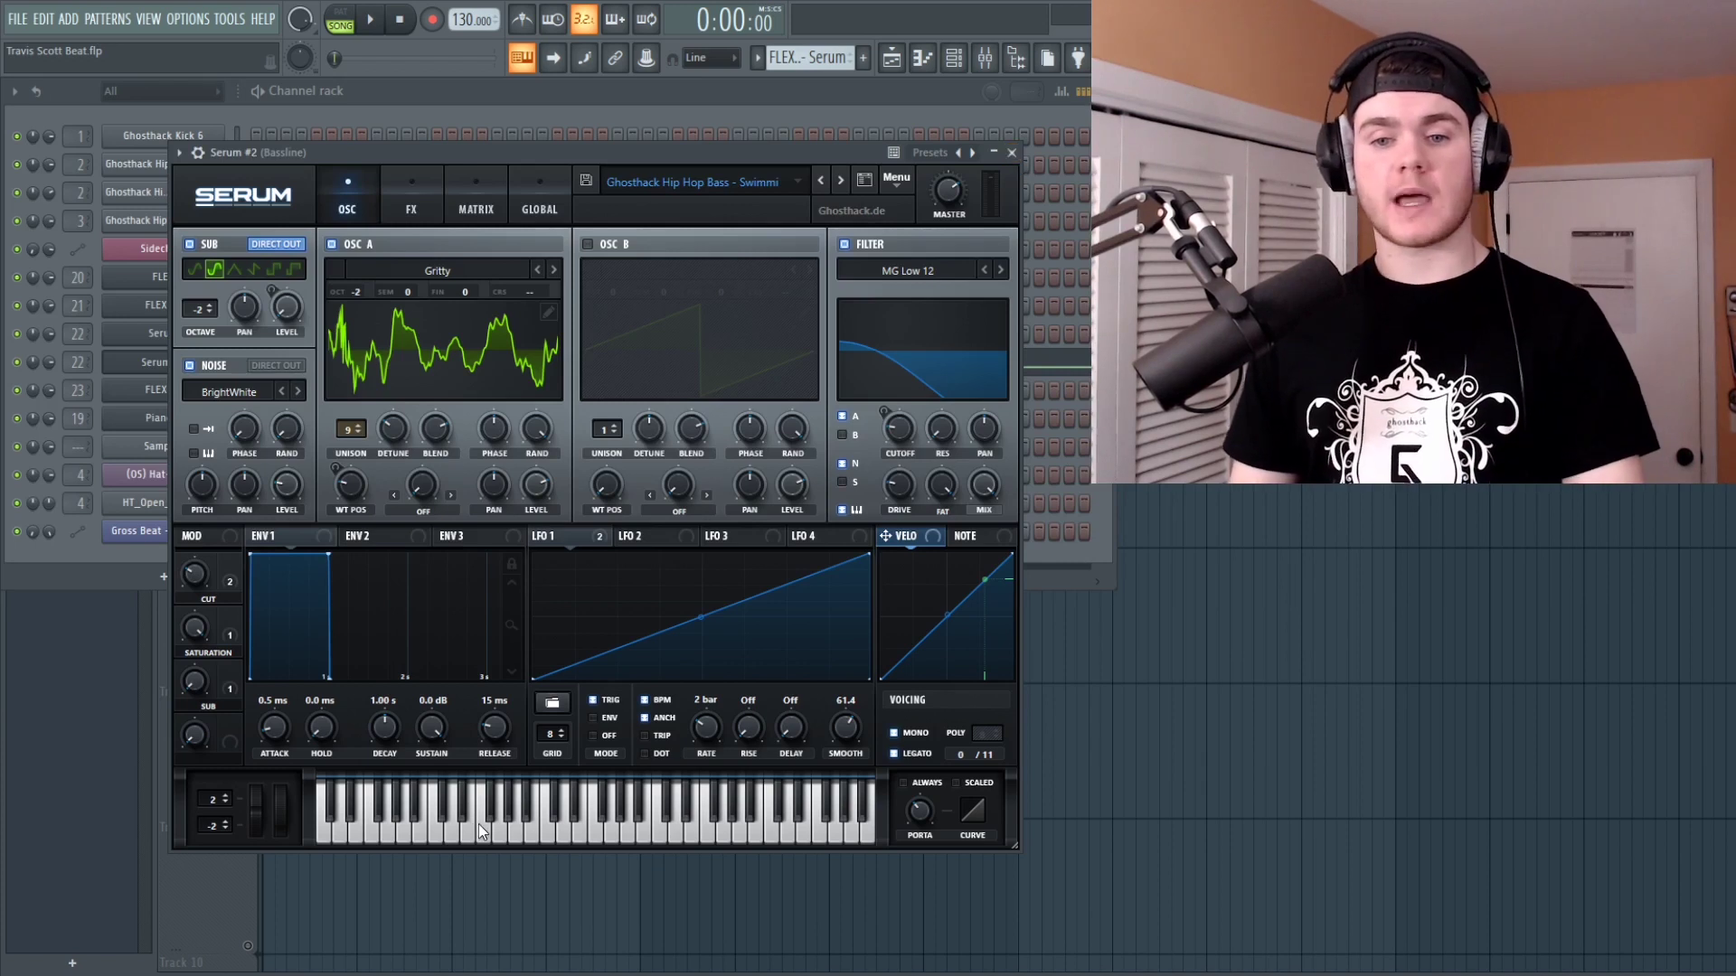
left_click_drag(519, 830, 394, 822)
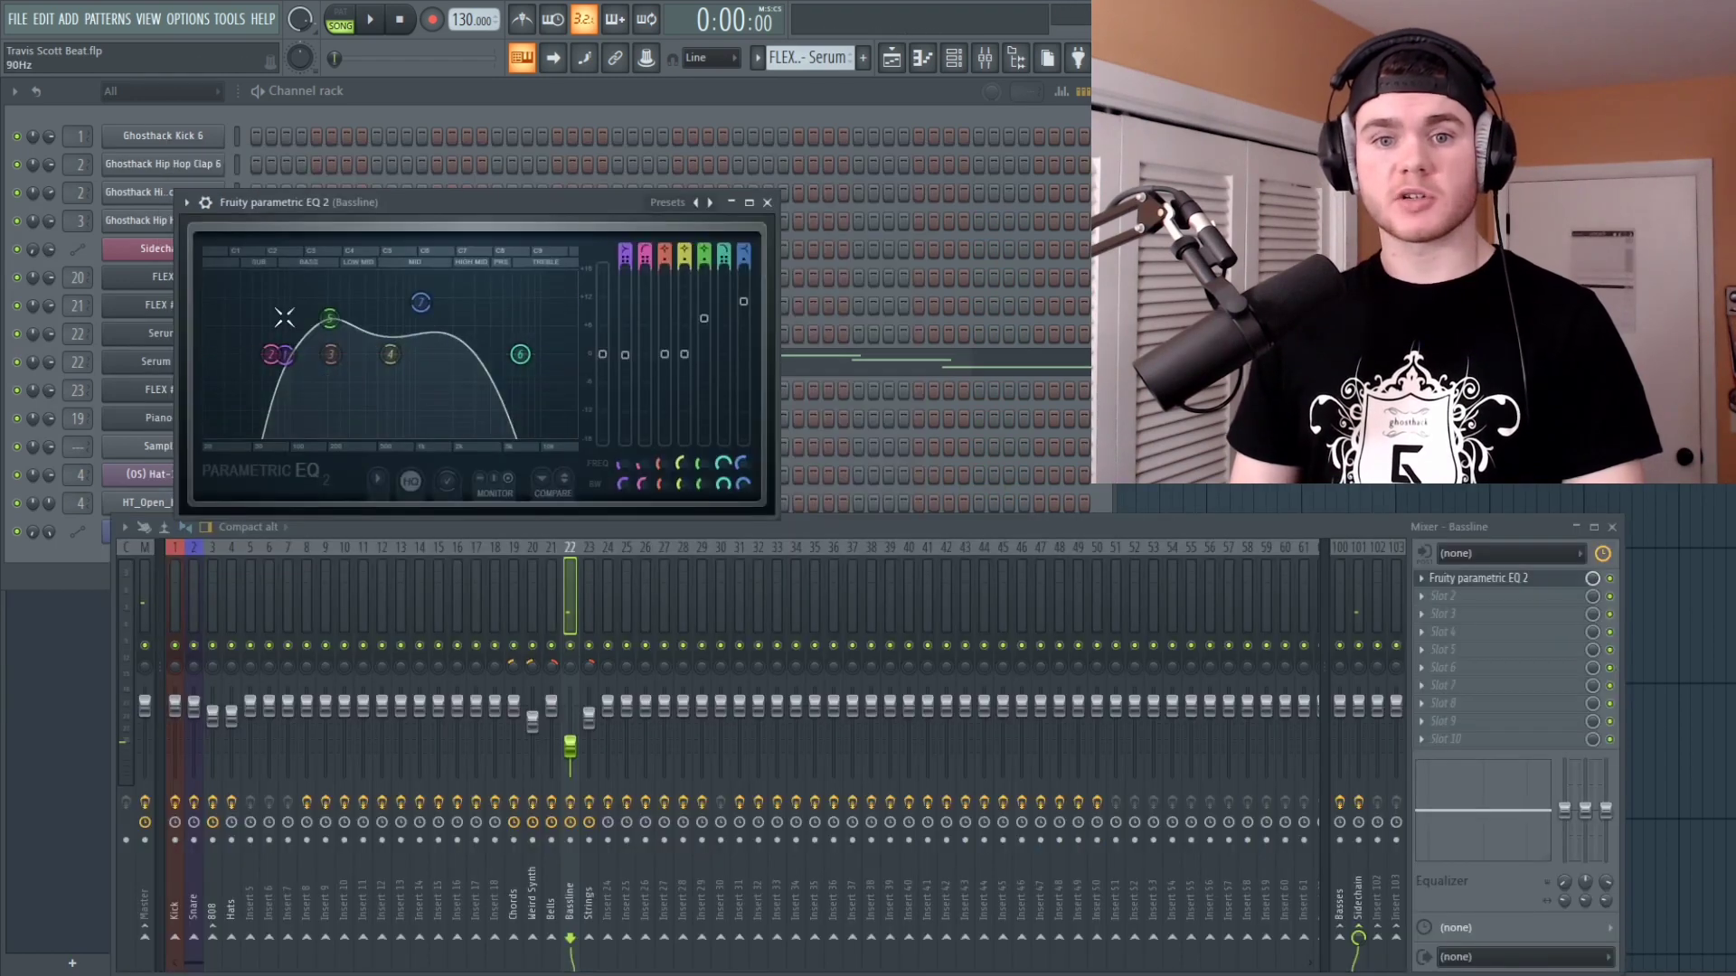
Step: Play the bassline while viewing its Fruity parametric EQ 2, close the EQ and return to the playlist's upper tracks
key("space")
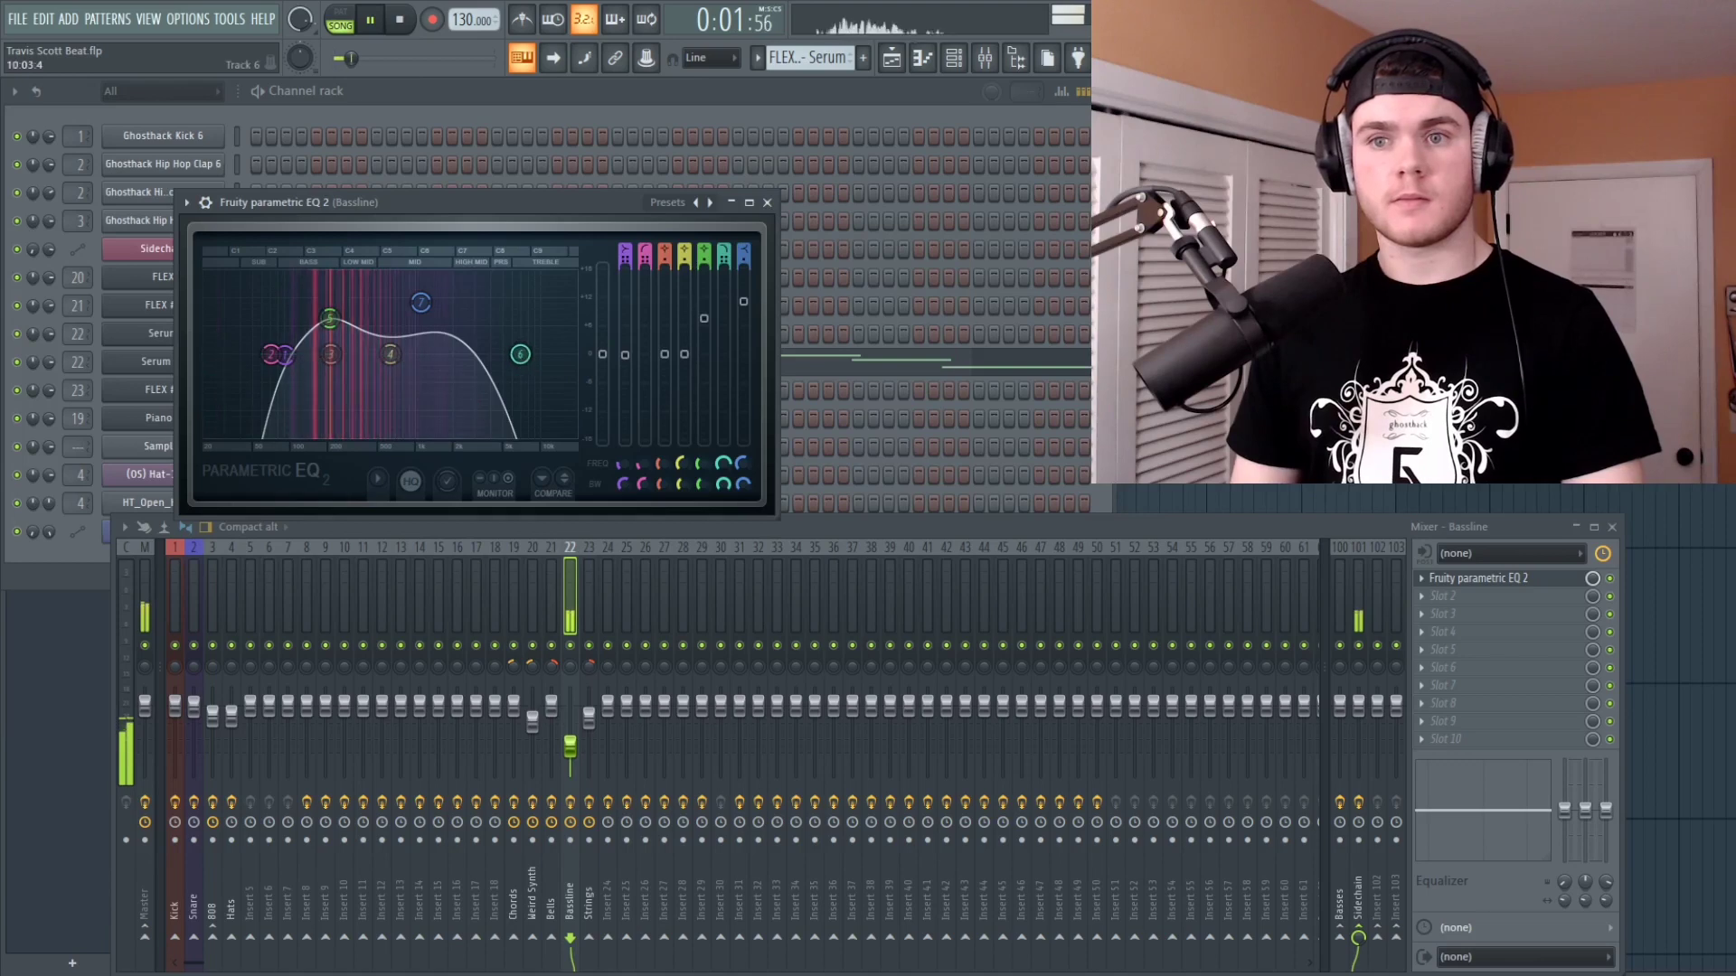
key("space")
left_click(1482, 578)
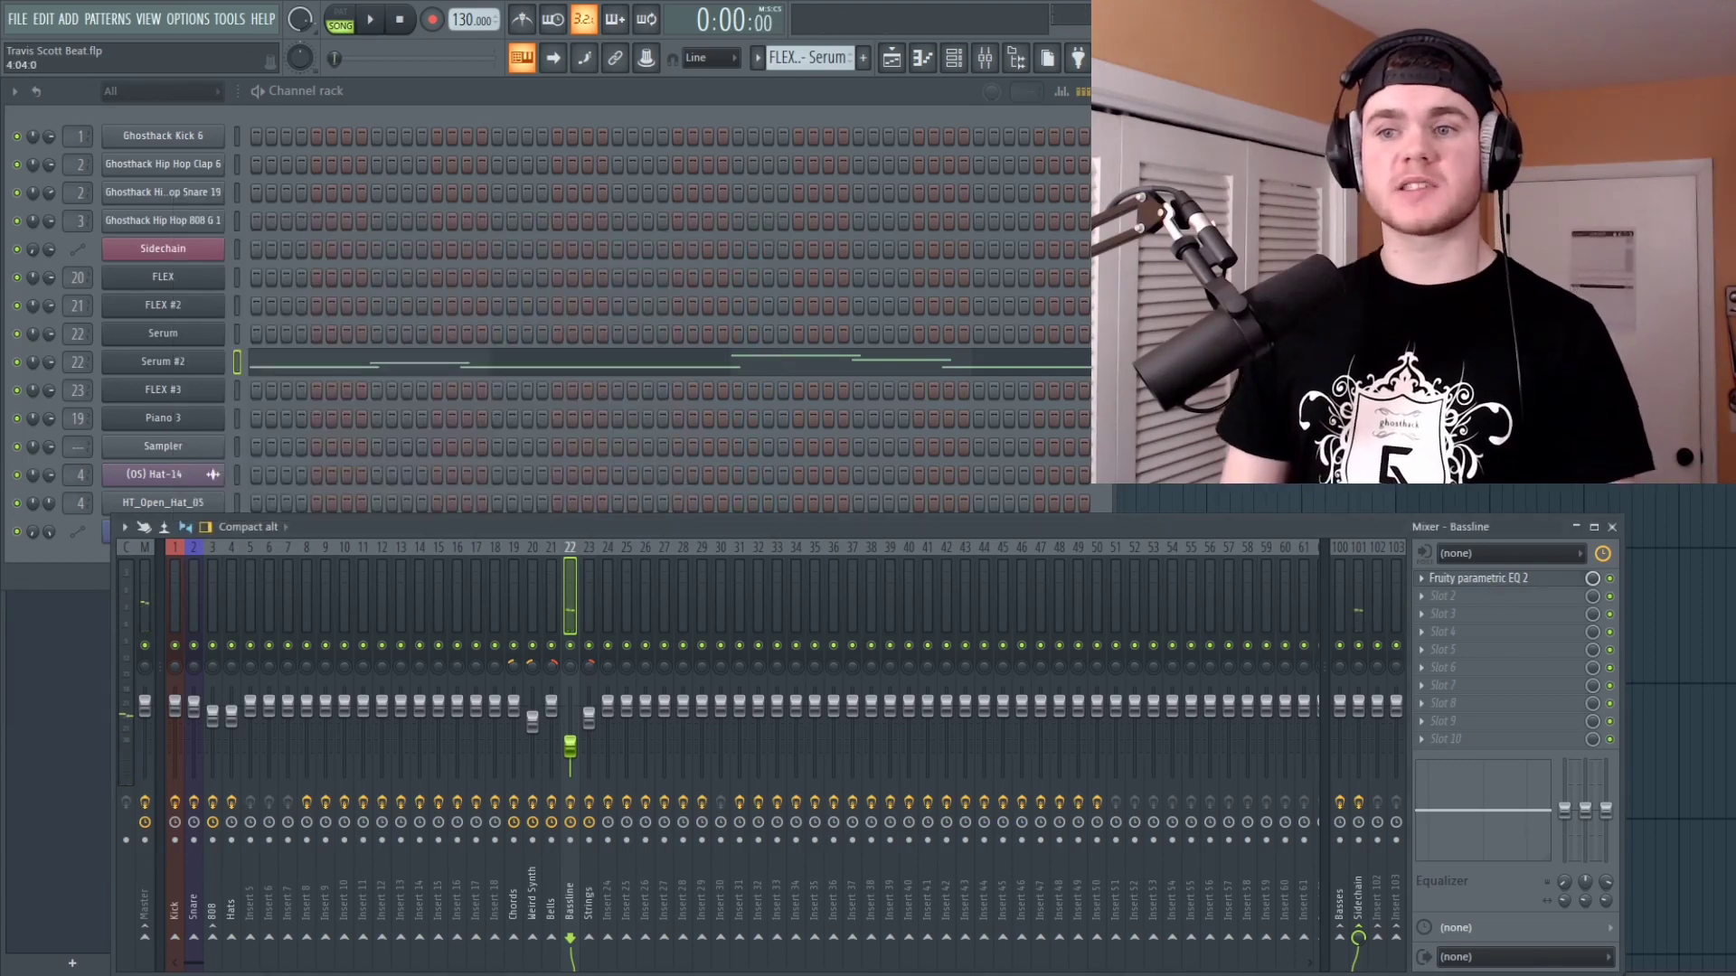
key("F5")
scroll(271, 542, "up", 3)
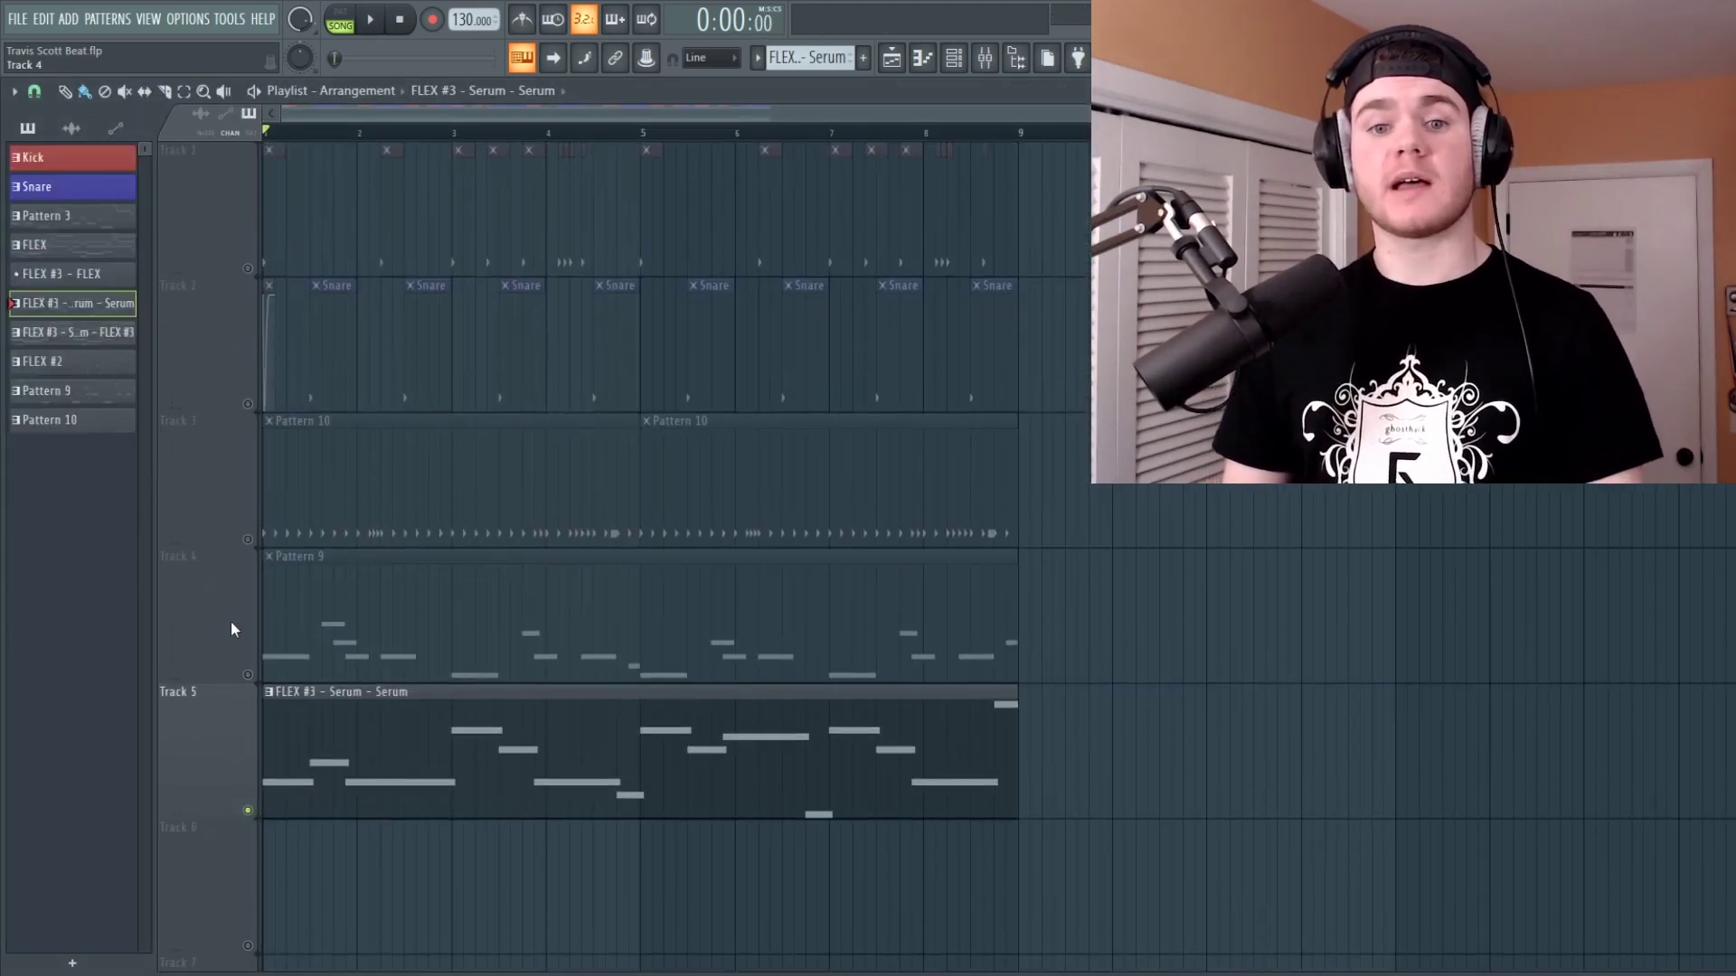
Step: Unmute Tracks 1 to 4 in the playlist and play them together with the bassline on Track 5
left_click(248, 675)
left_click(248, 540)
left_click(248, 404)
left_click(248, 269)
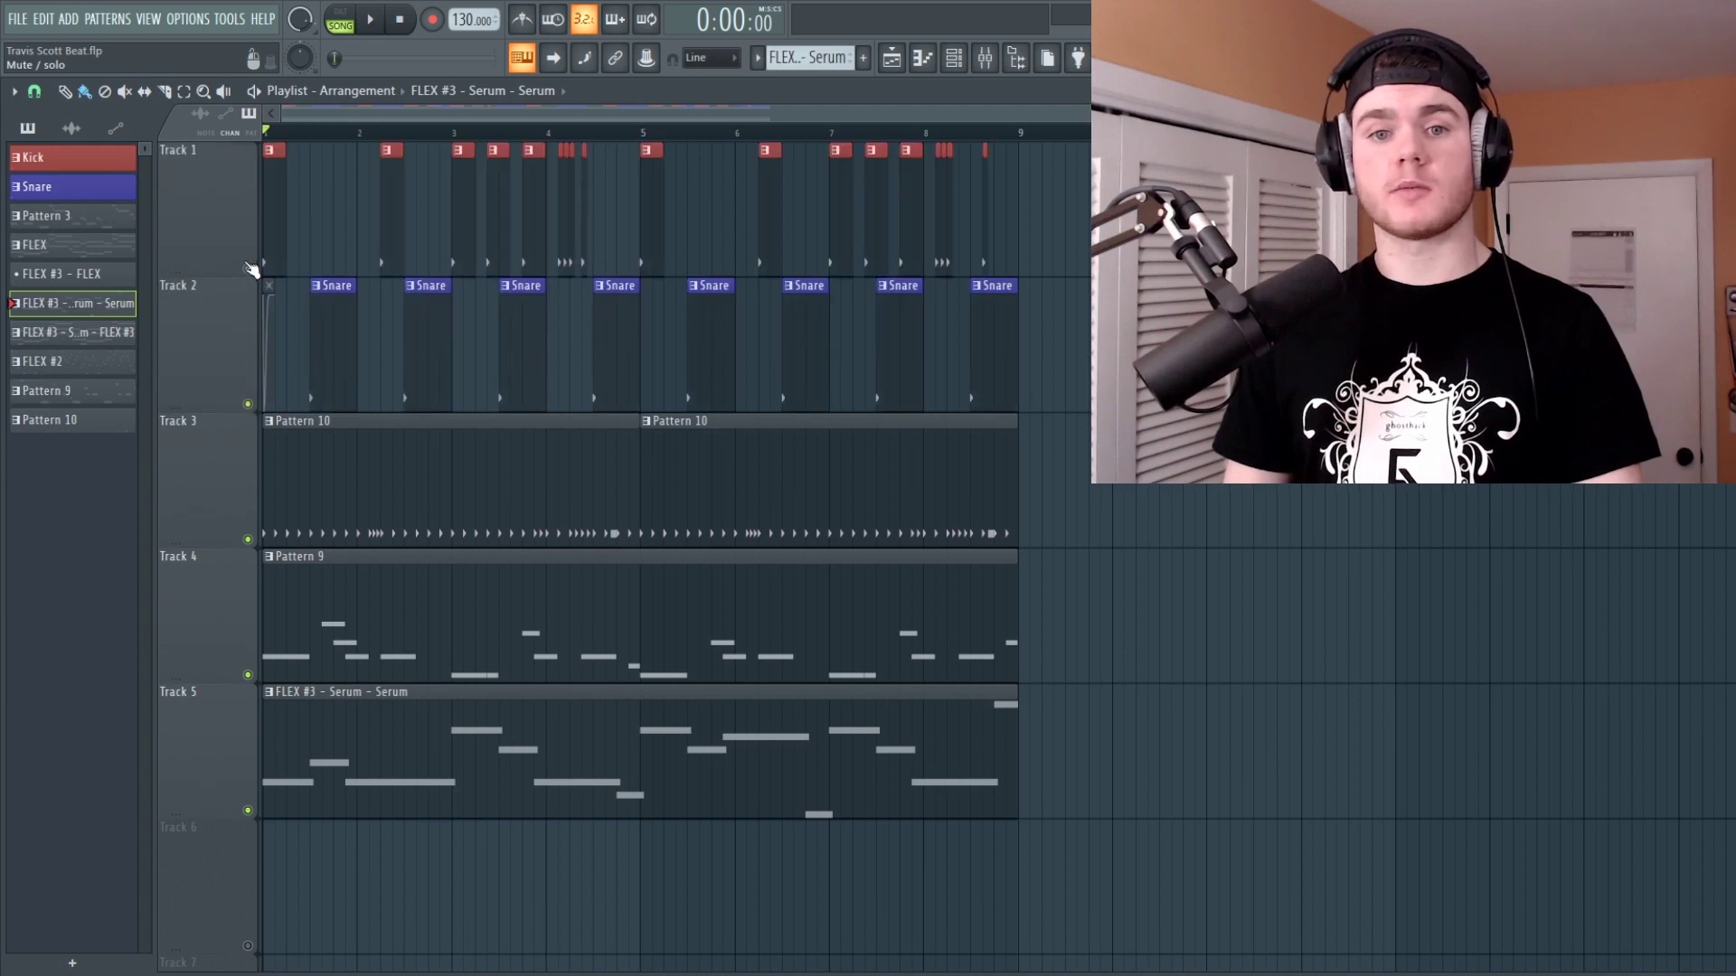
key("space")
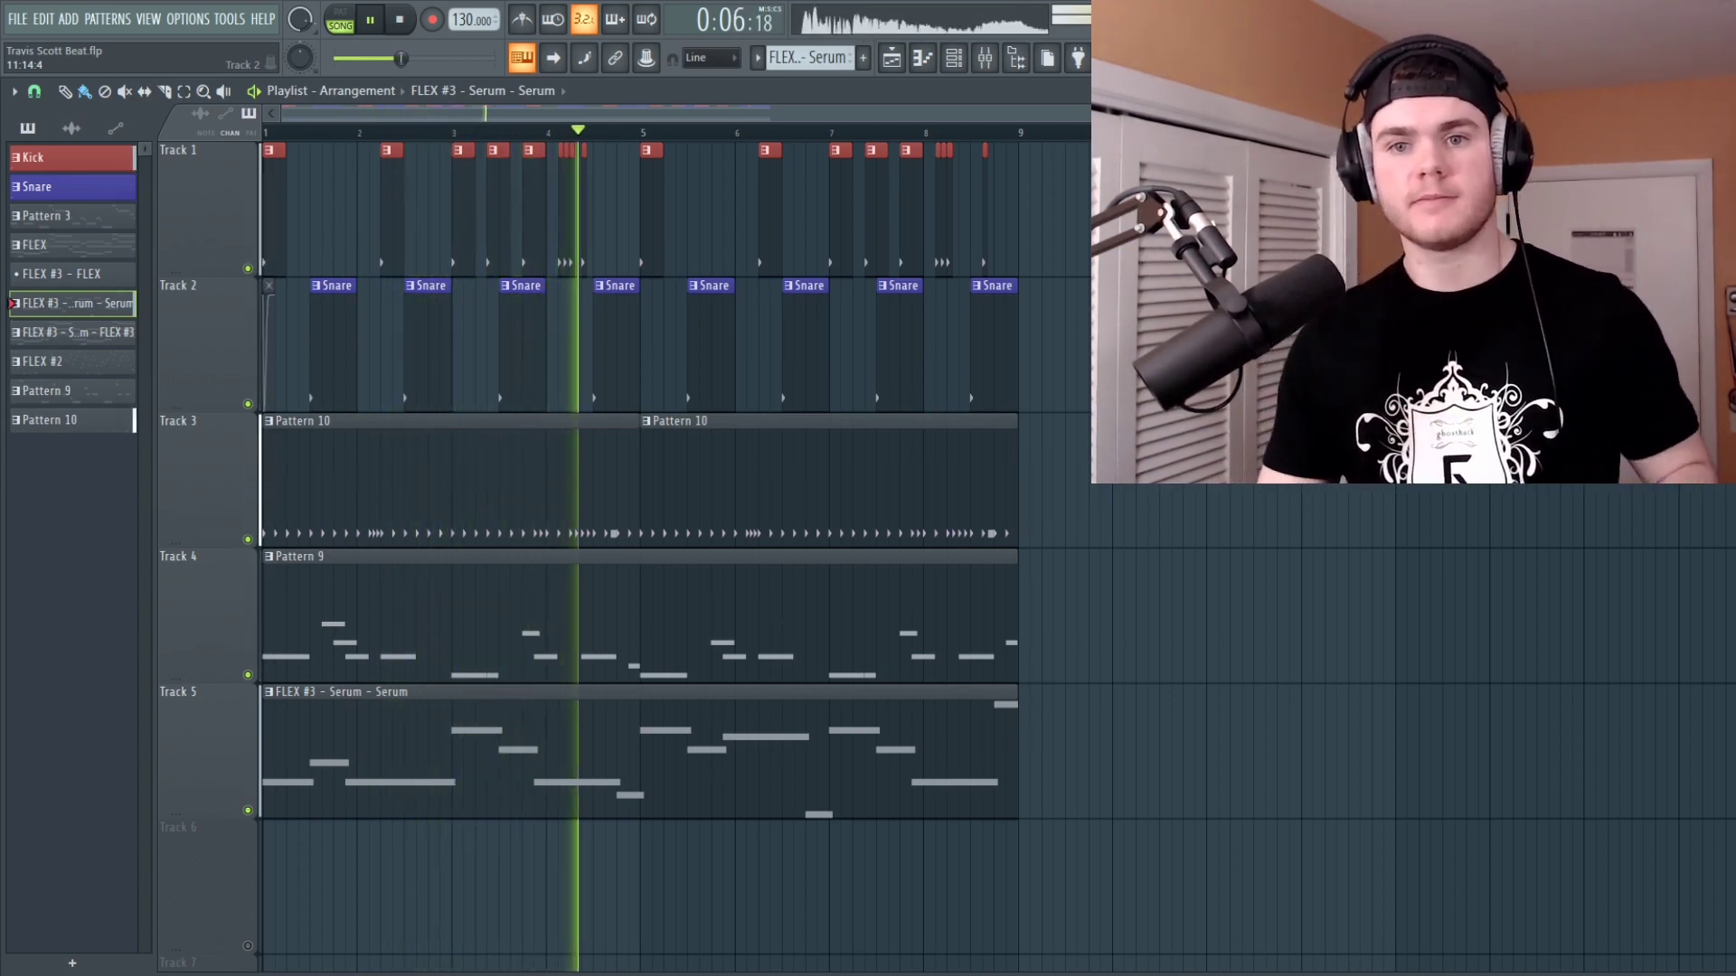
key("space")
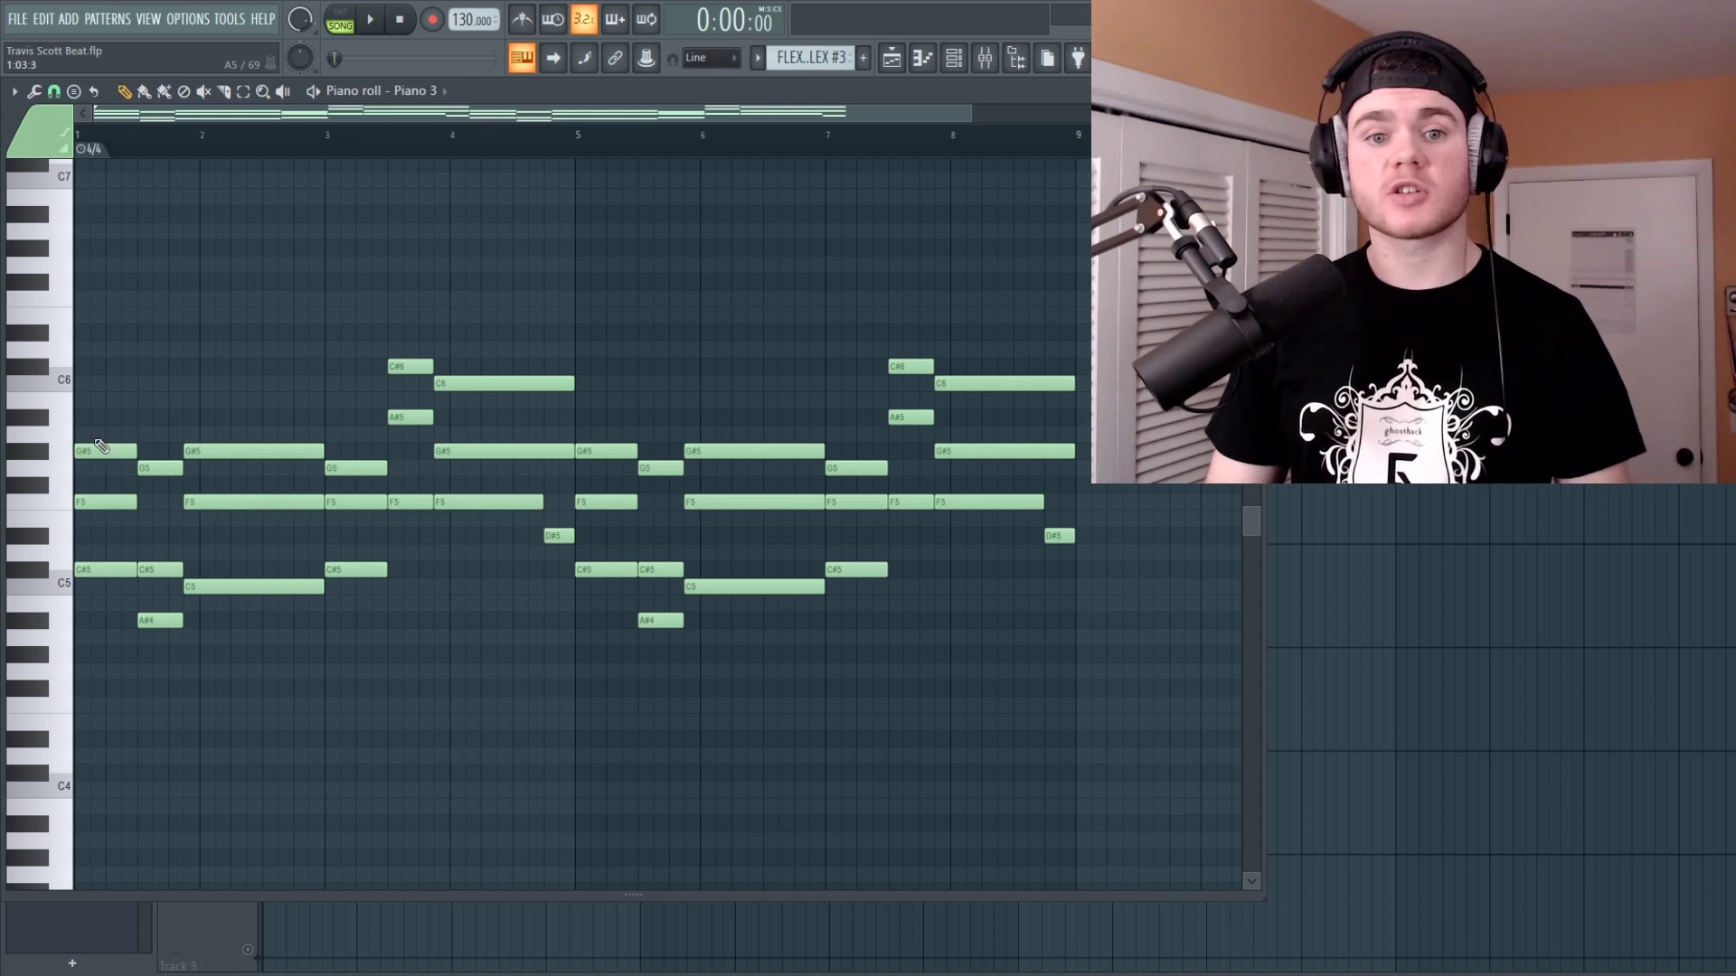
Step: Audition several Piano 3 notes from G#5 down to A4 on the piano roll keyboard
left_click(69, 452)
left_click(68, 470)
left_click(68, 502)
left_click(68, 553)
left_click(67, 637)
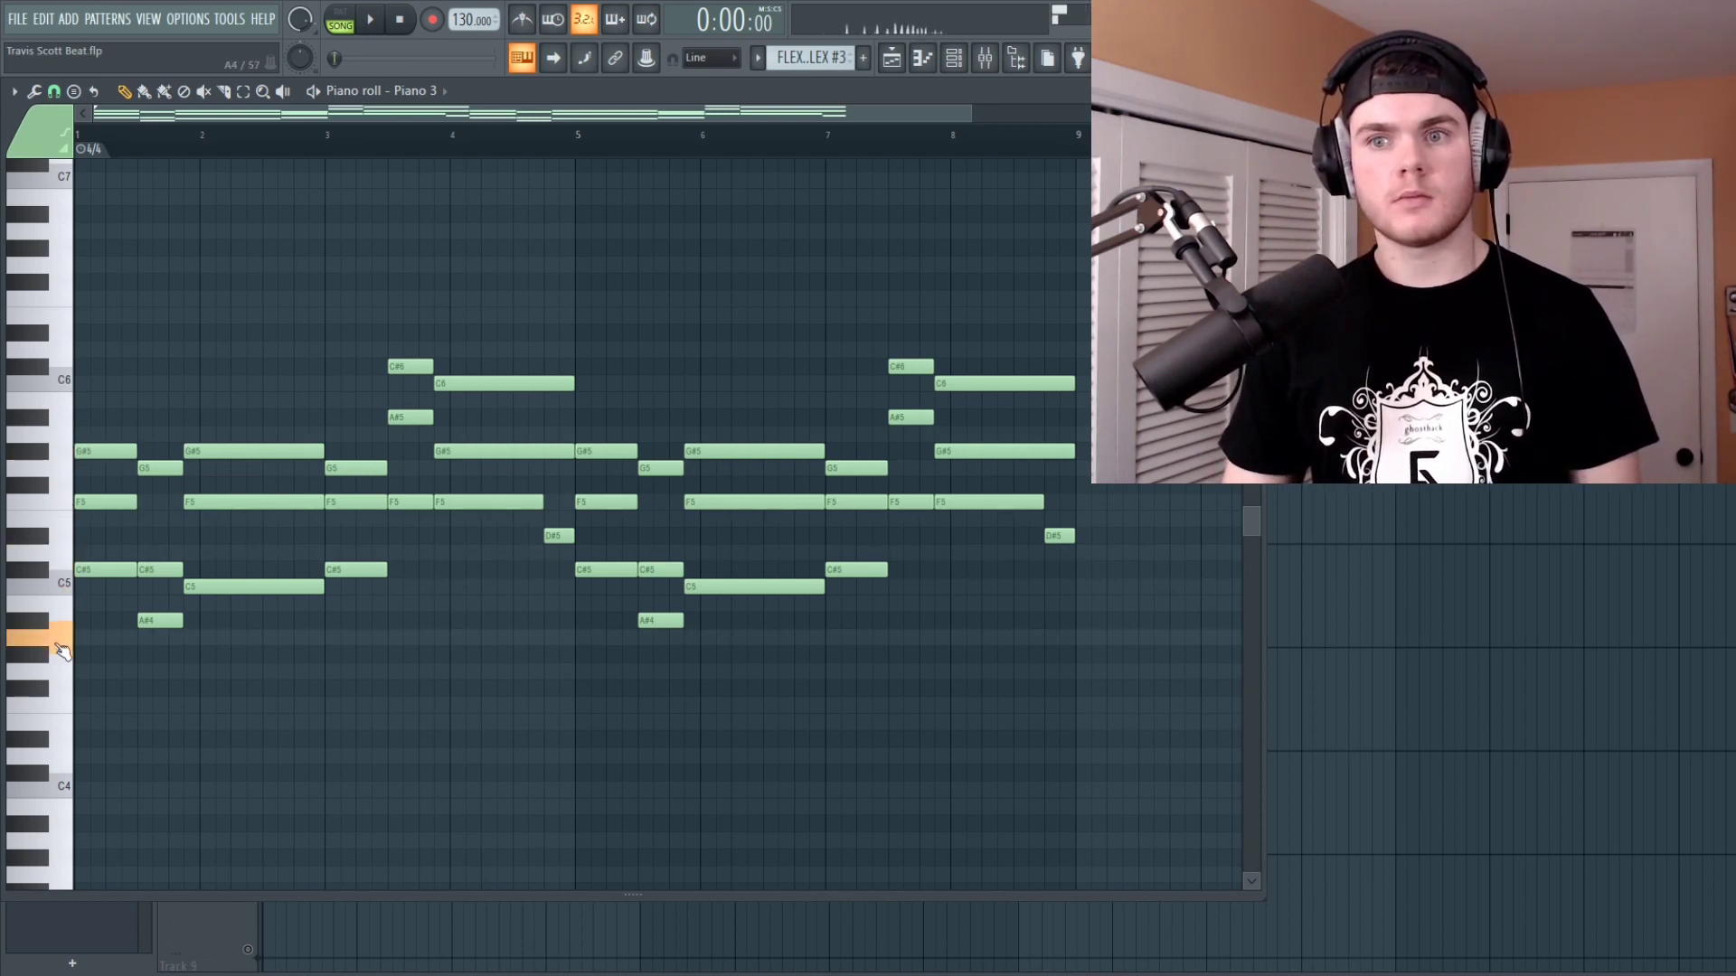
Step: Show the Piano 3 instrument from the channel rack and audition its sound on the plugin's keyboard
key("F7")
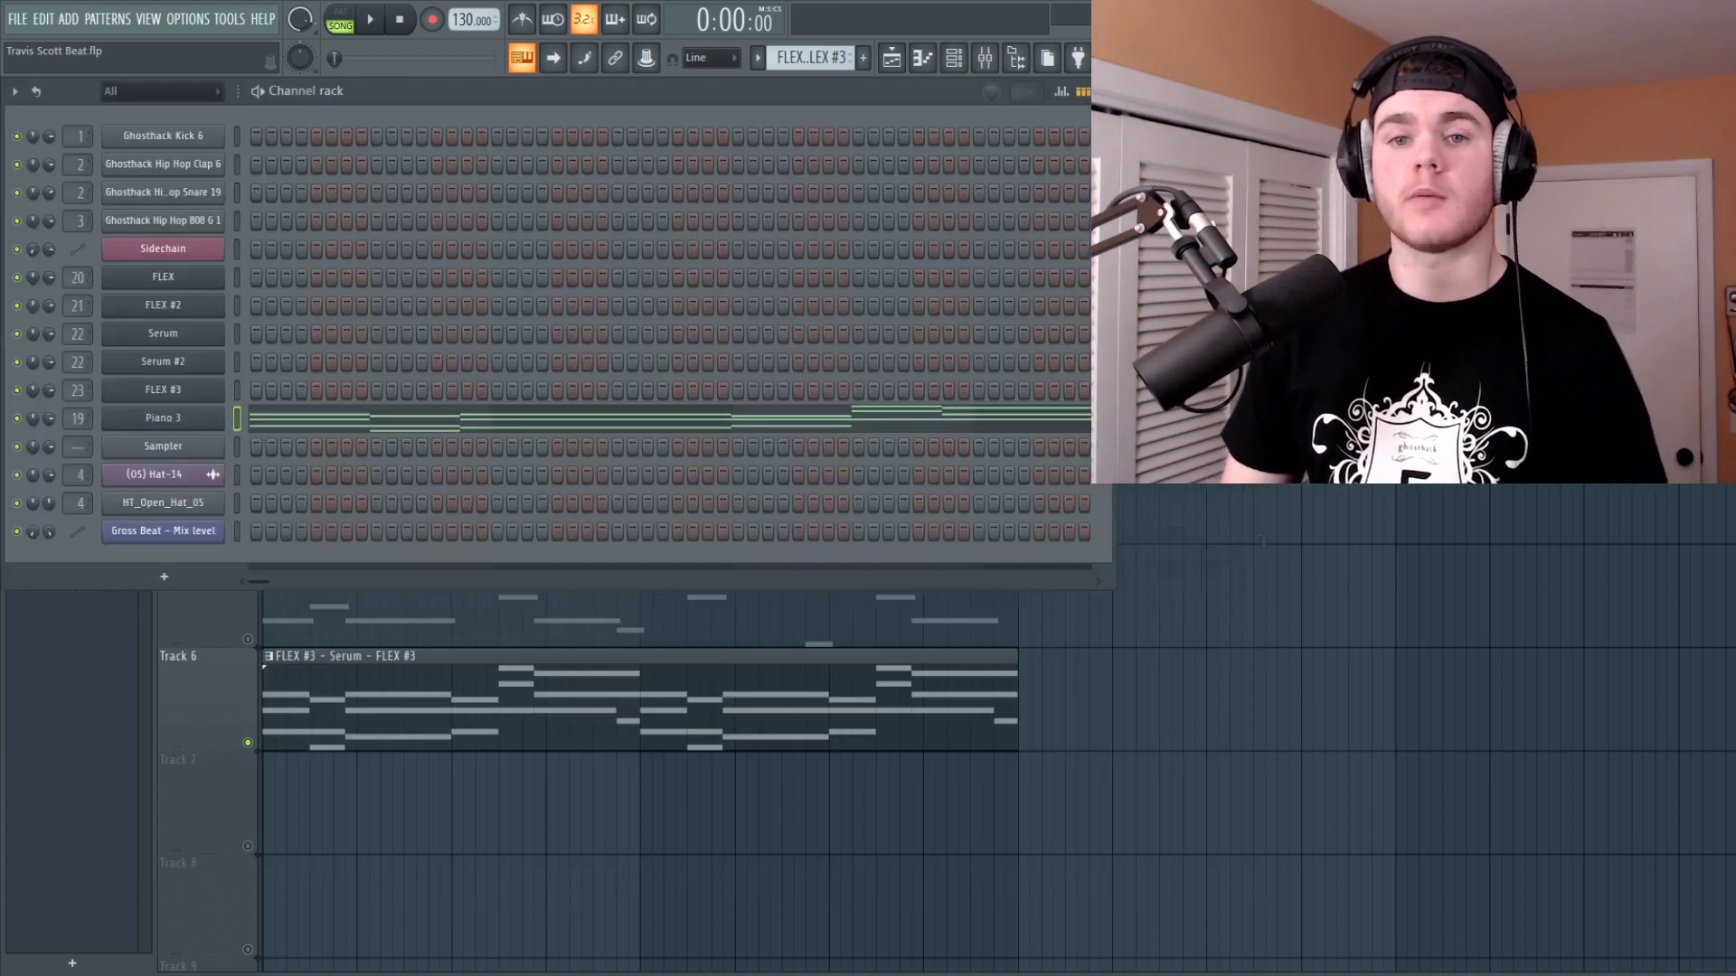
left_click(162, 417)
left_click_drag(407, 315, 653, 118)
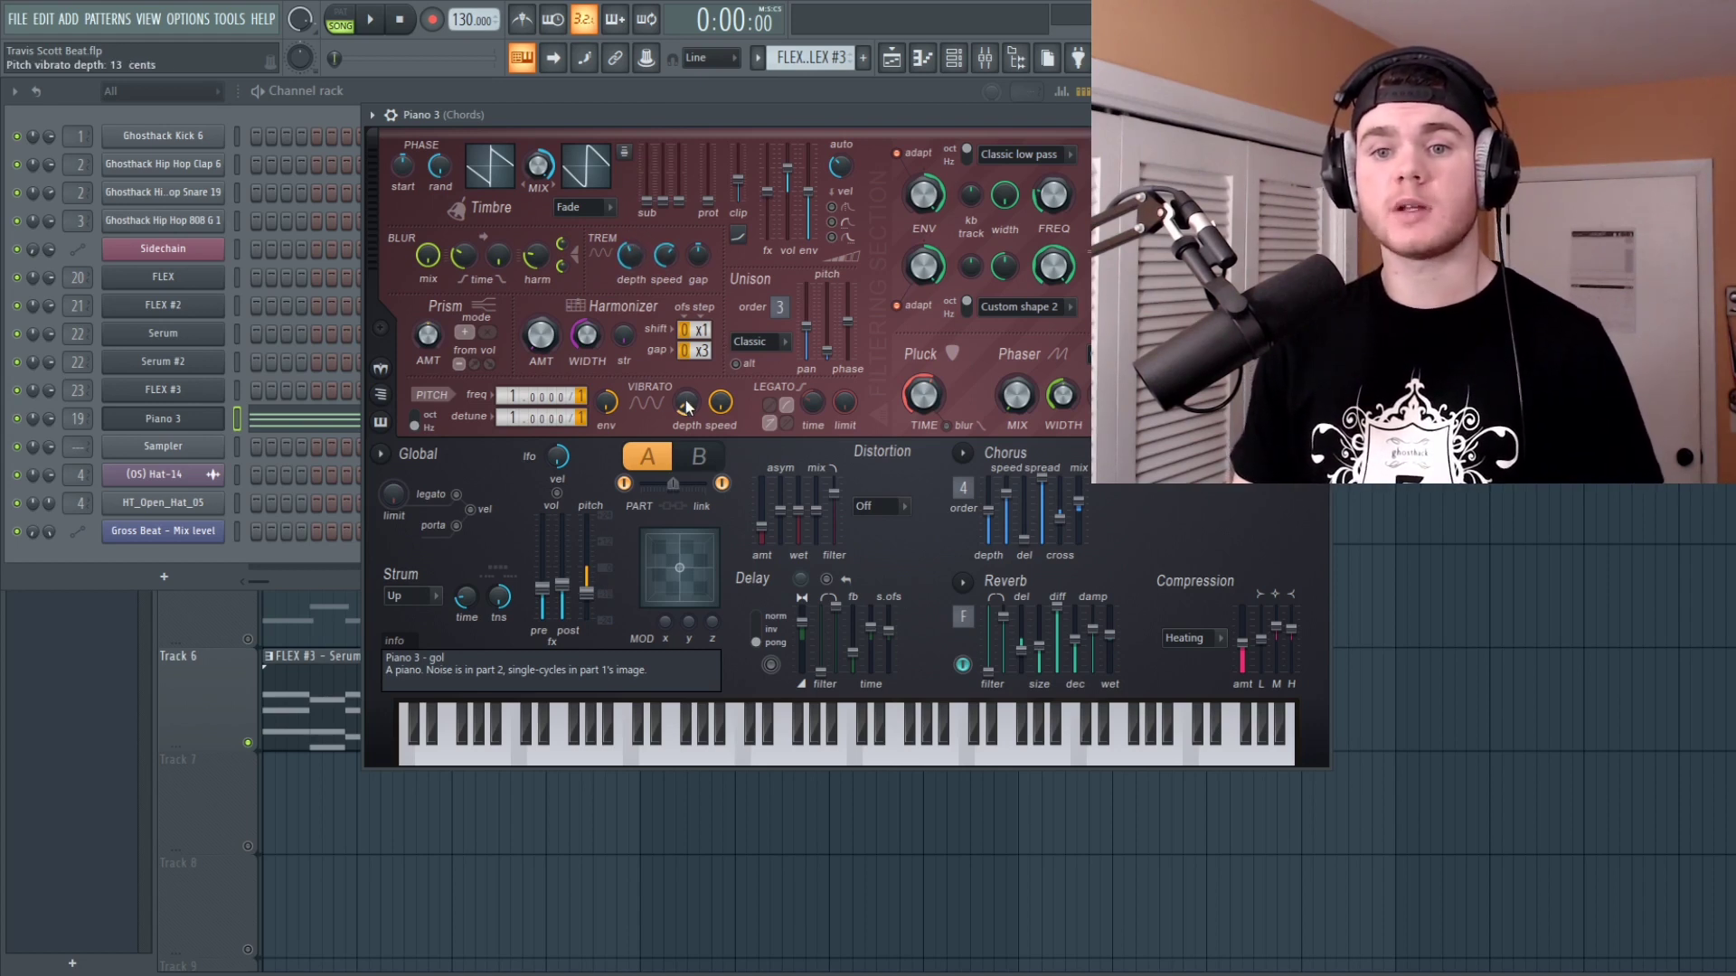
left_click(833, 730)
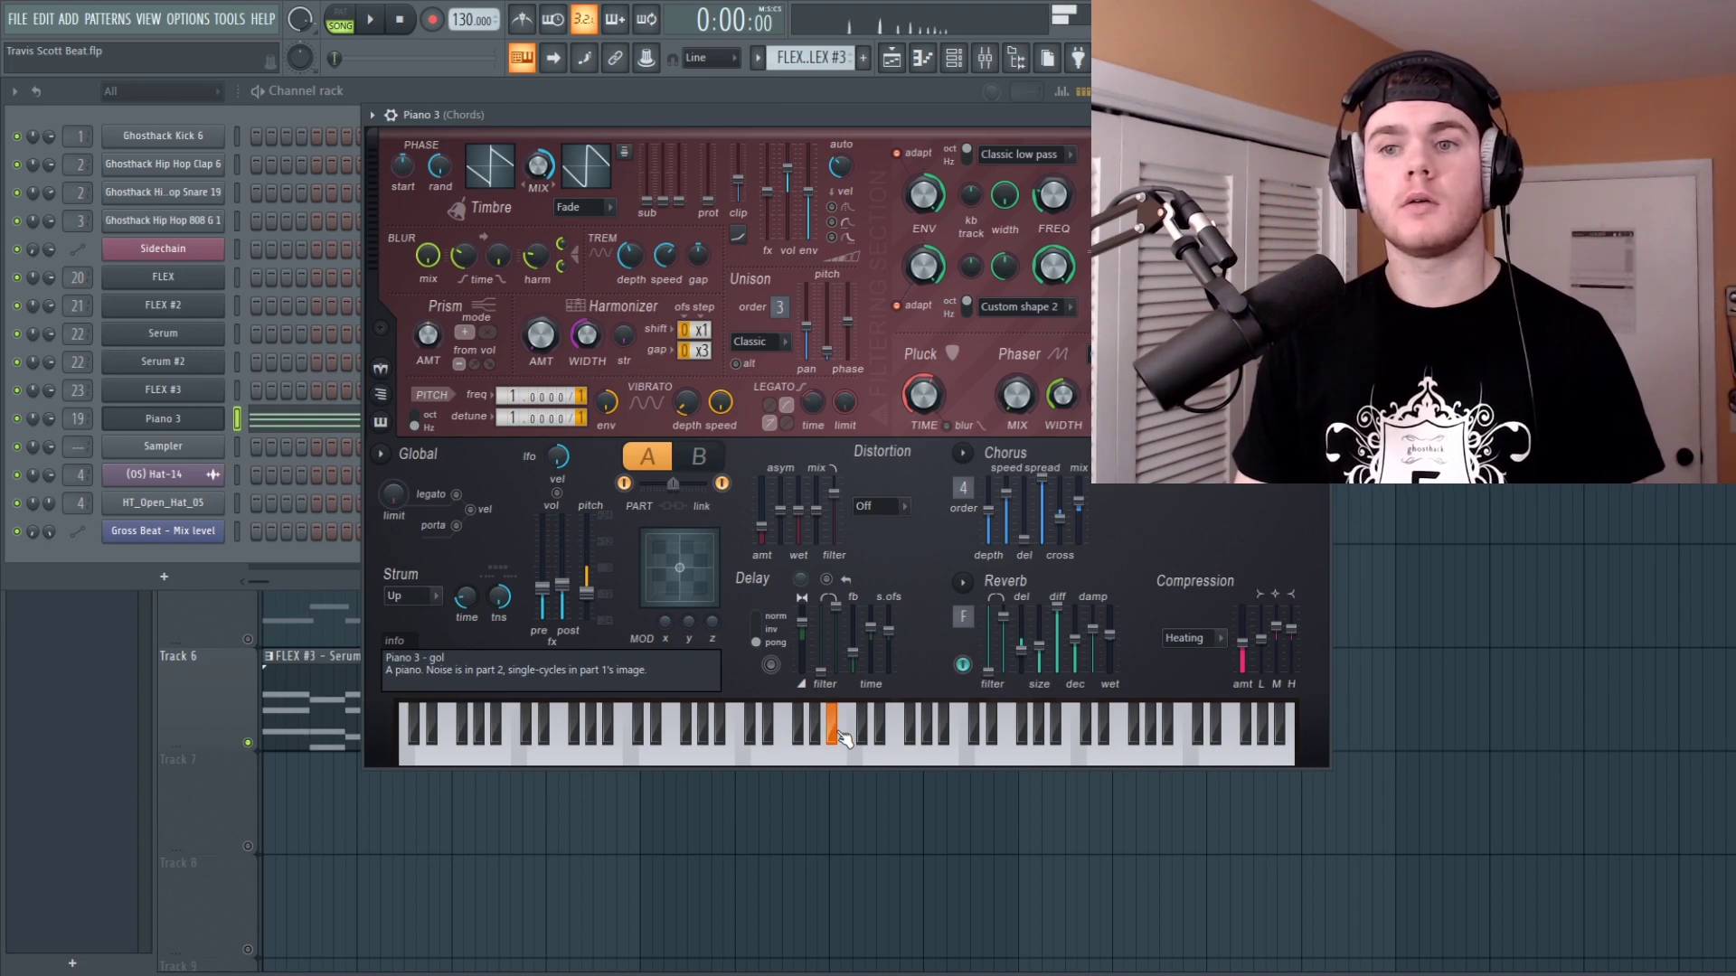
left_click(873, 727)
left_click(826, 751)
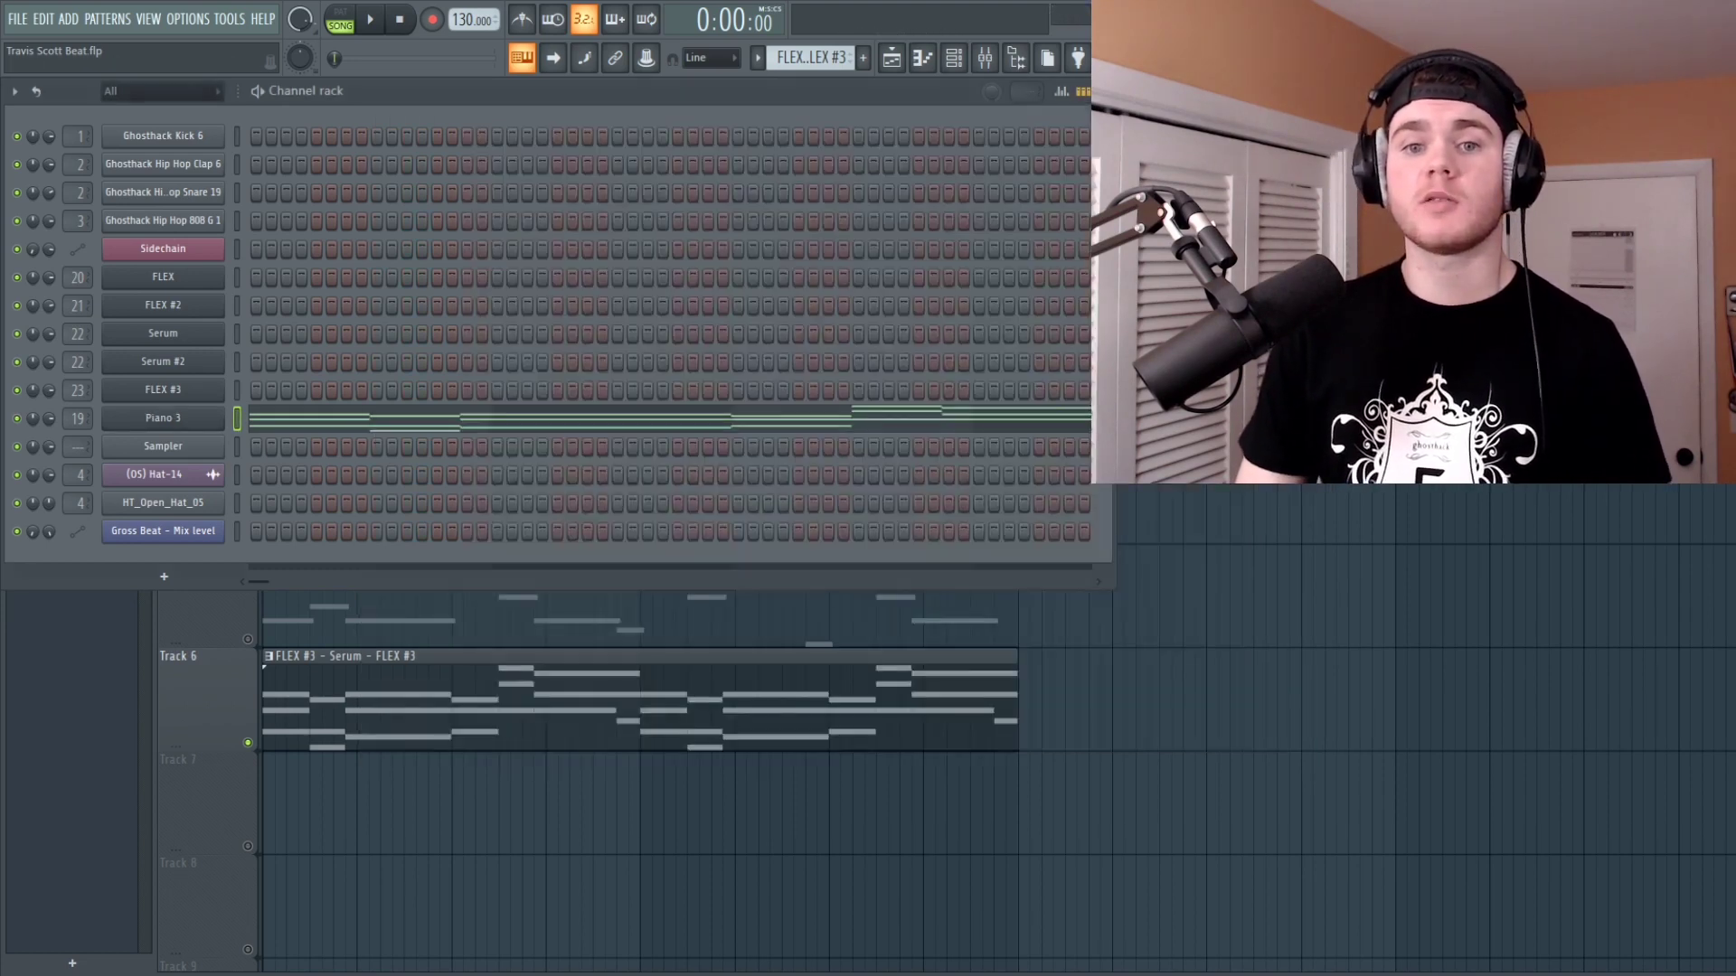
Step: Close the Piano 3 instrument, open its piano roll and play the chord progression
key("Escape")
left_click(429, 417)
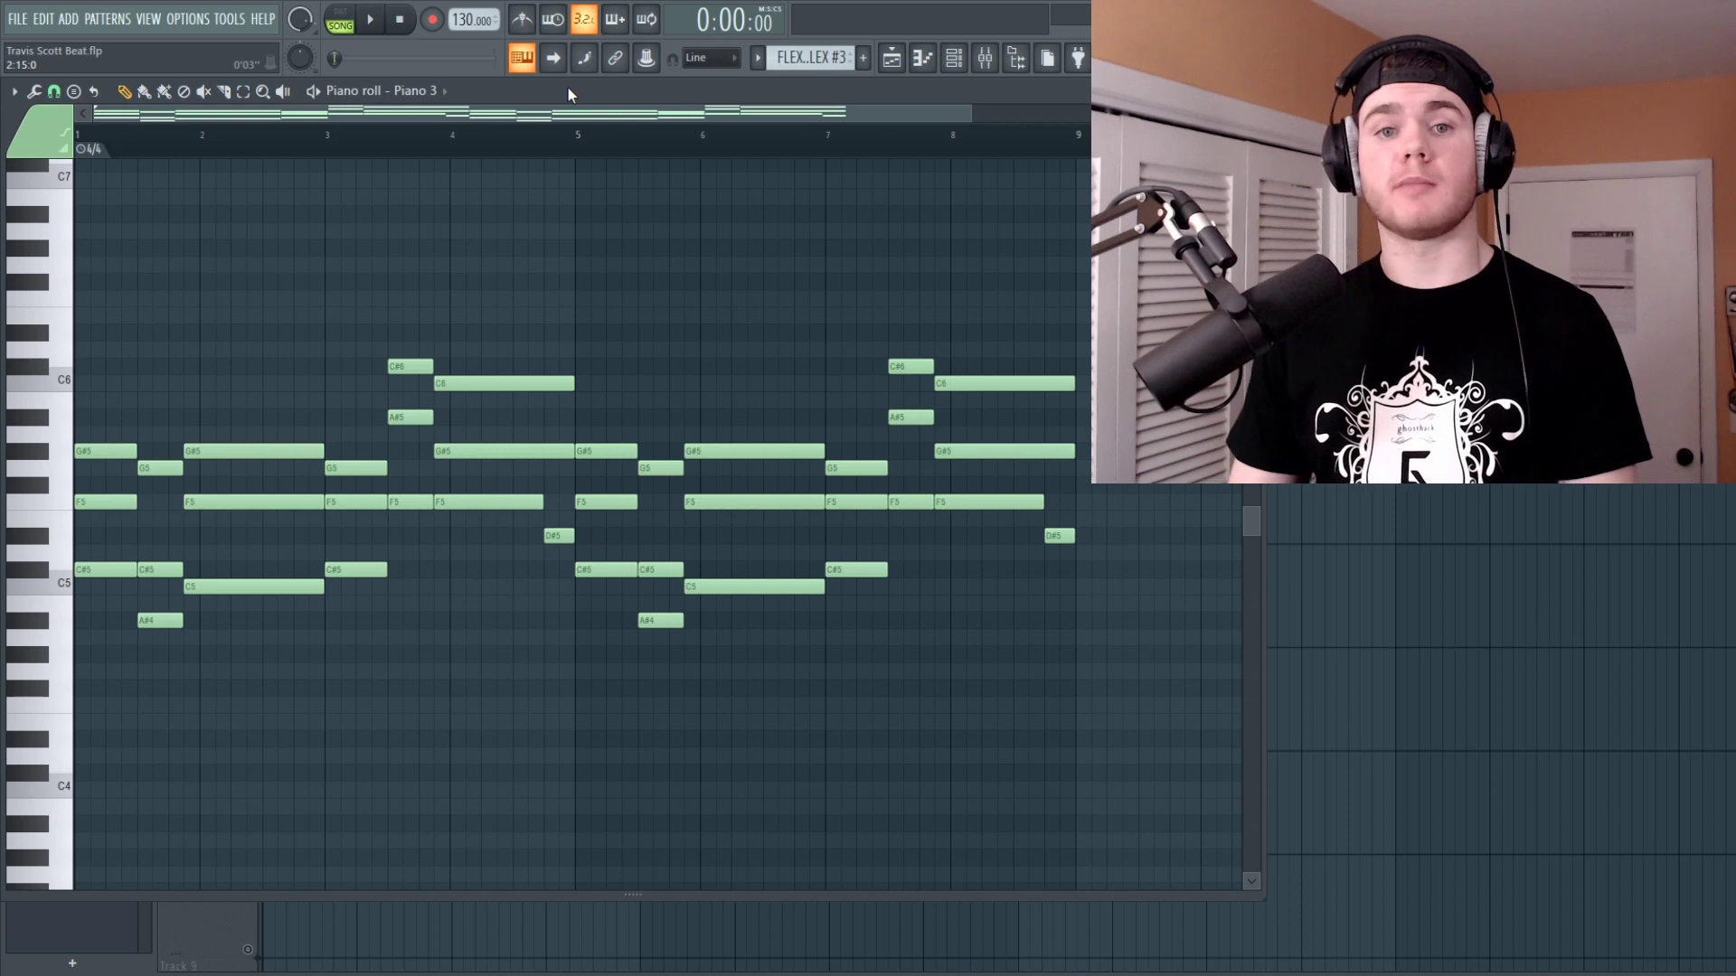
key("space")
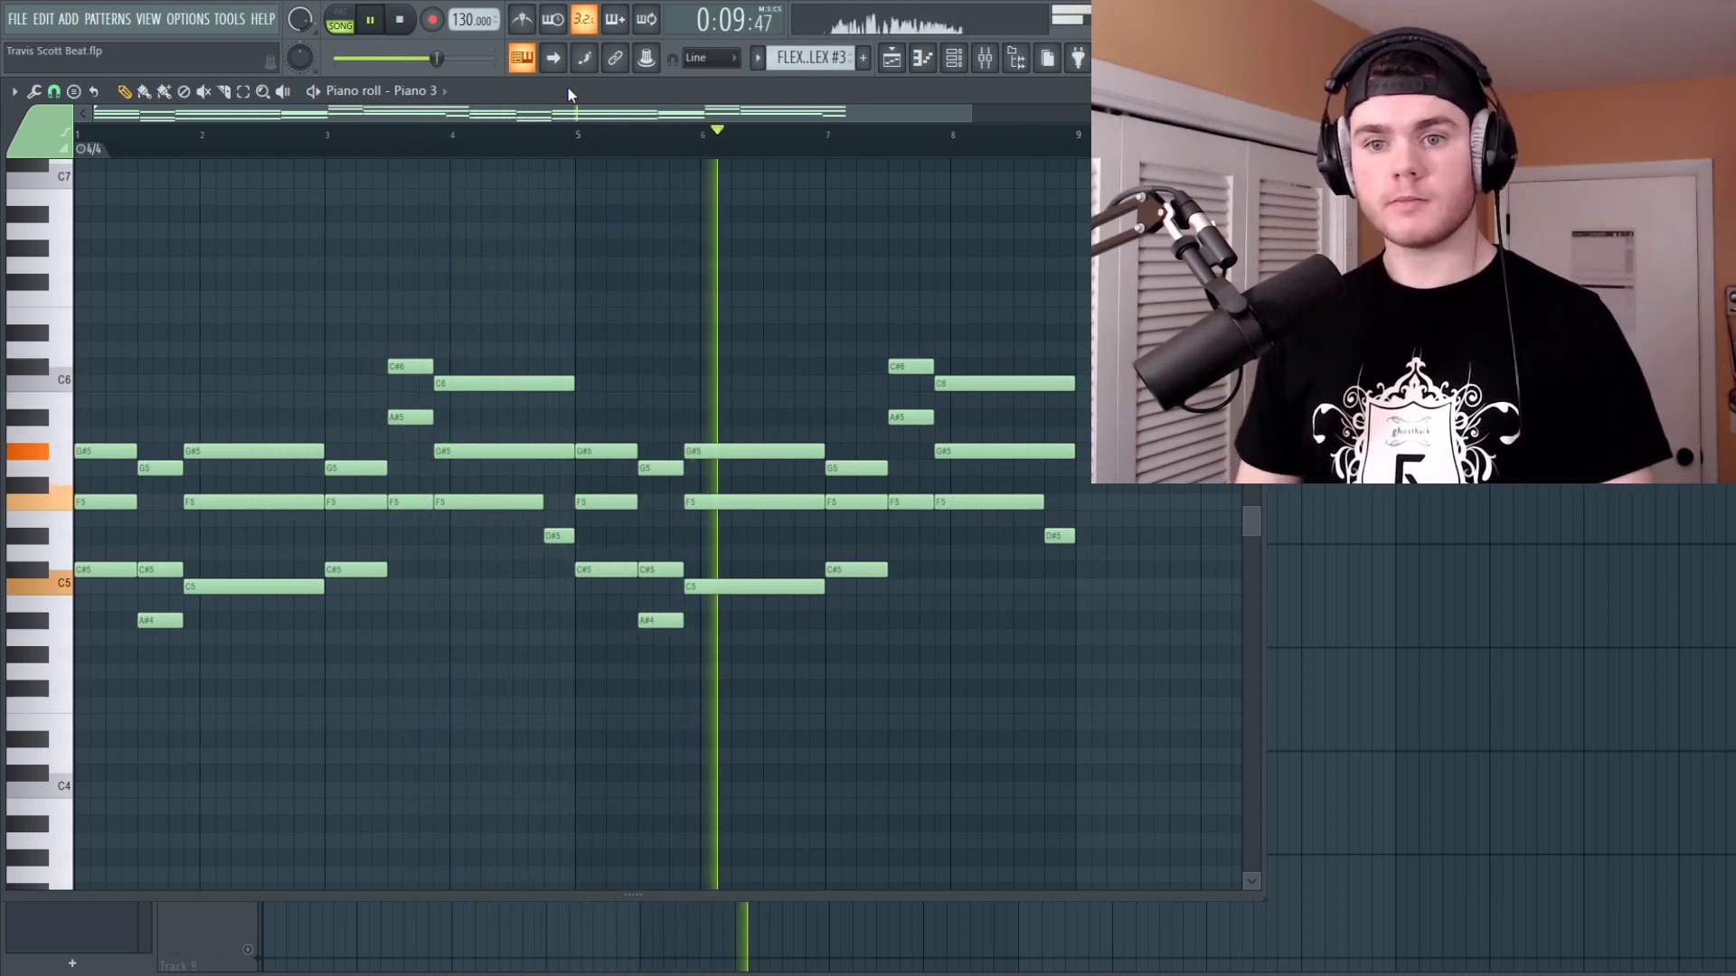
key("space")
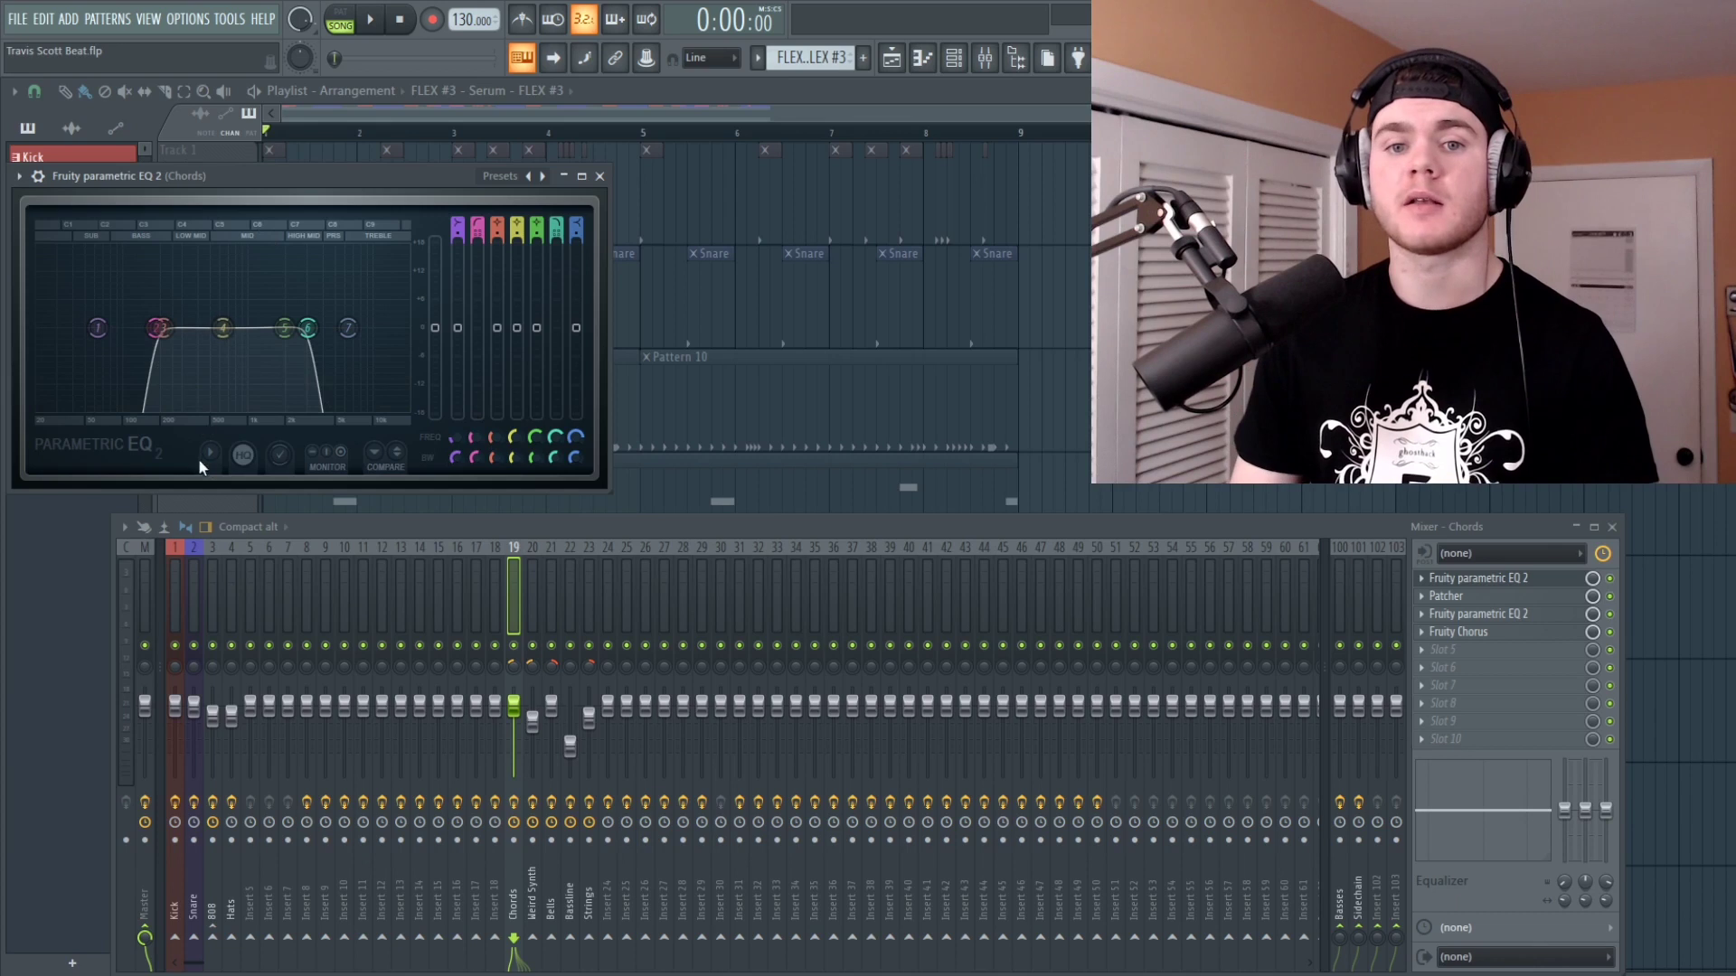
Step: Play the chords while viewing both Fruity parametric EQ 2 effects and the Fruity Chorus on the Chords mixer track, closing each one
key("space")
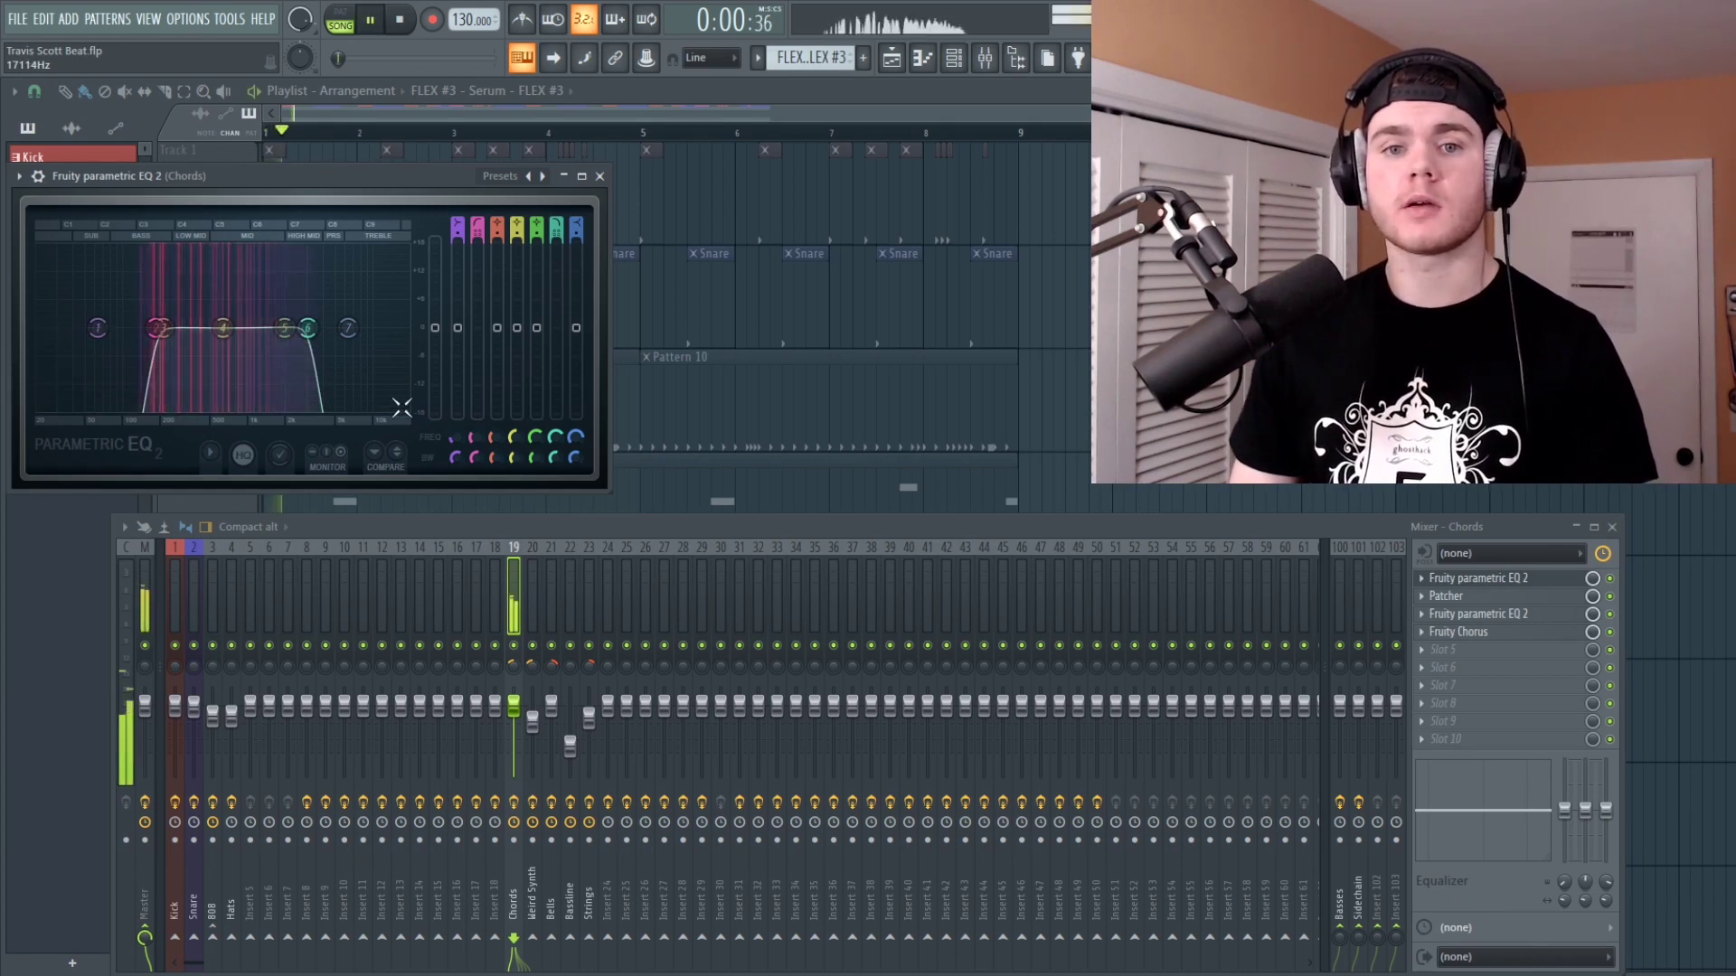
left_click(1480, 617)
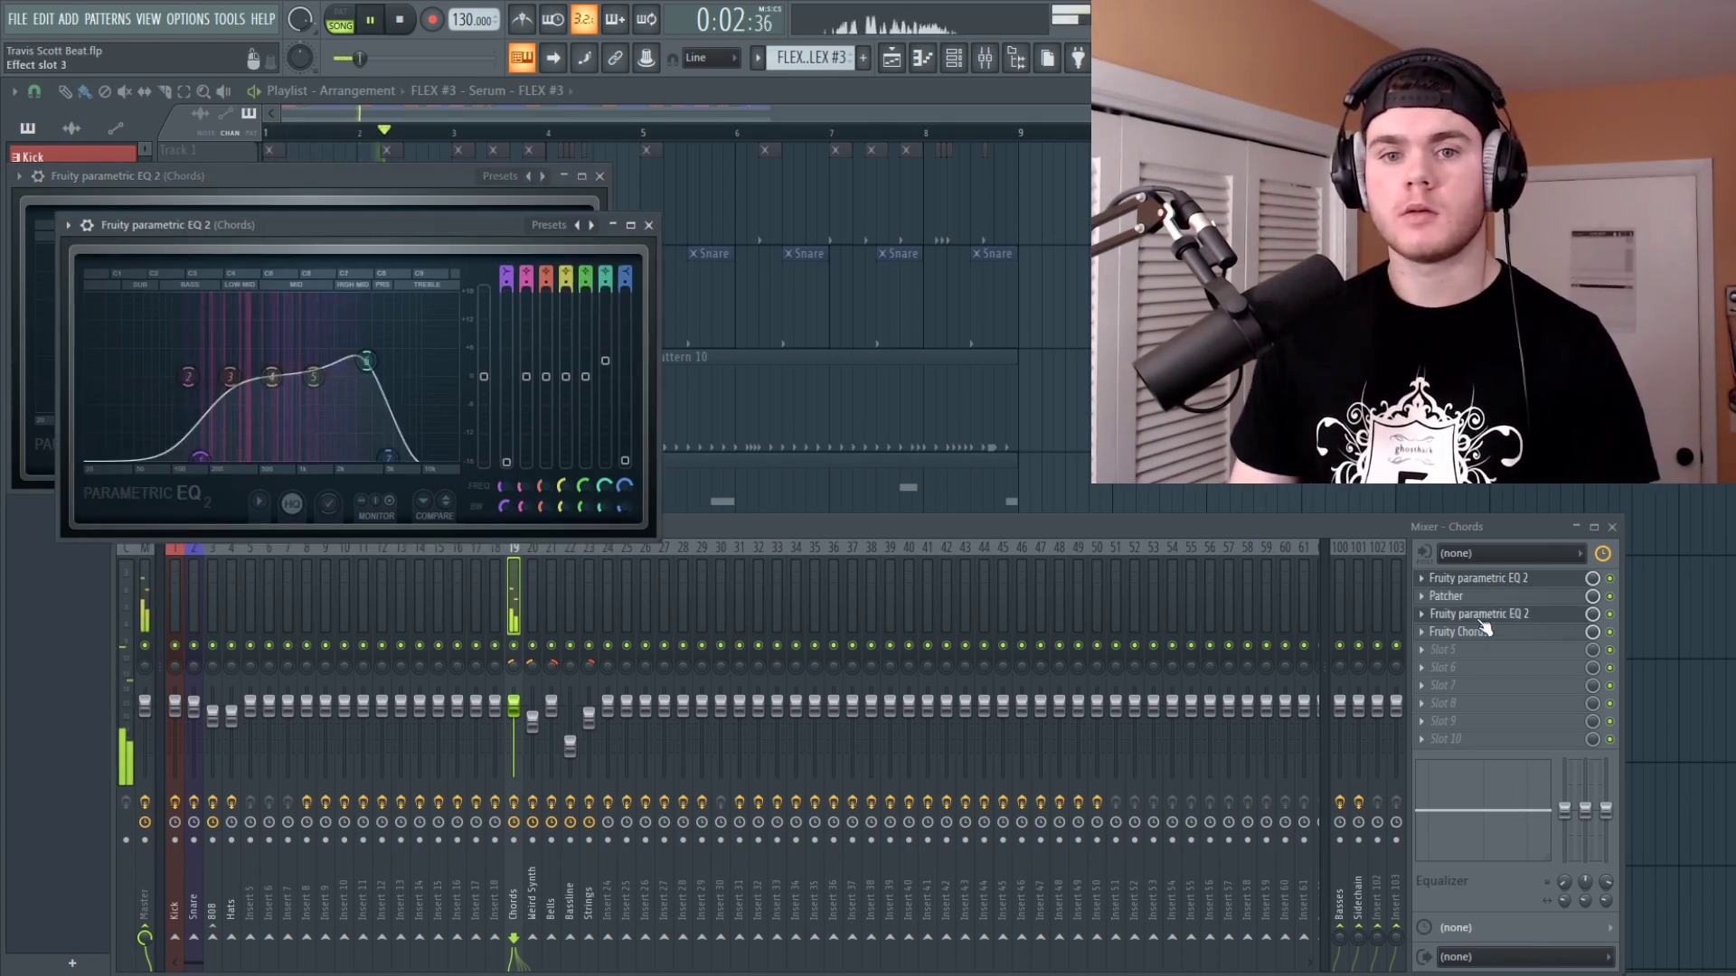
left_click(1482, 615)
left_click(1483, 632)
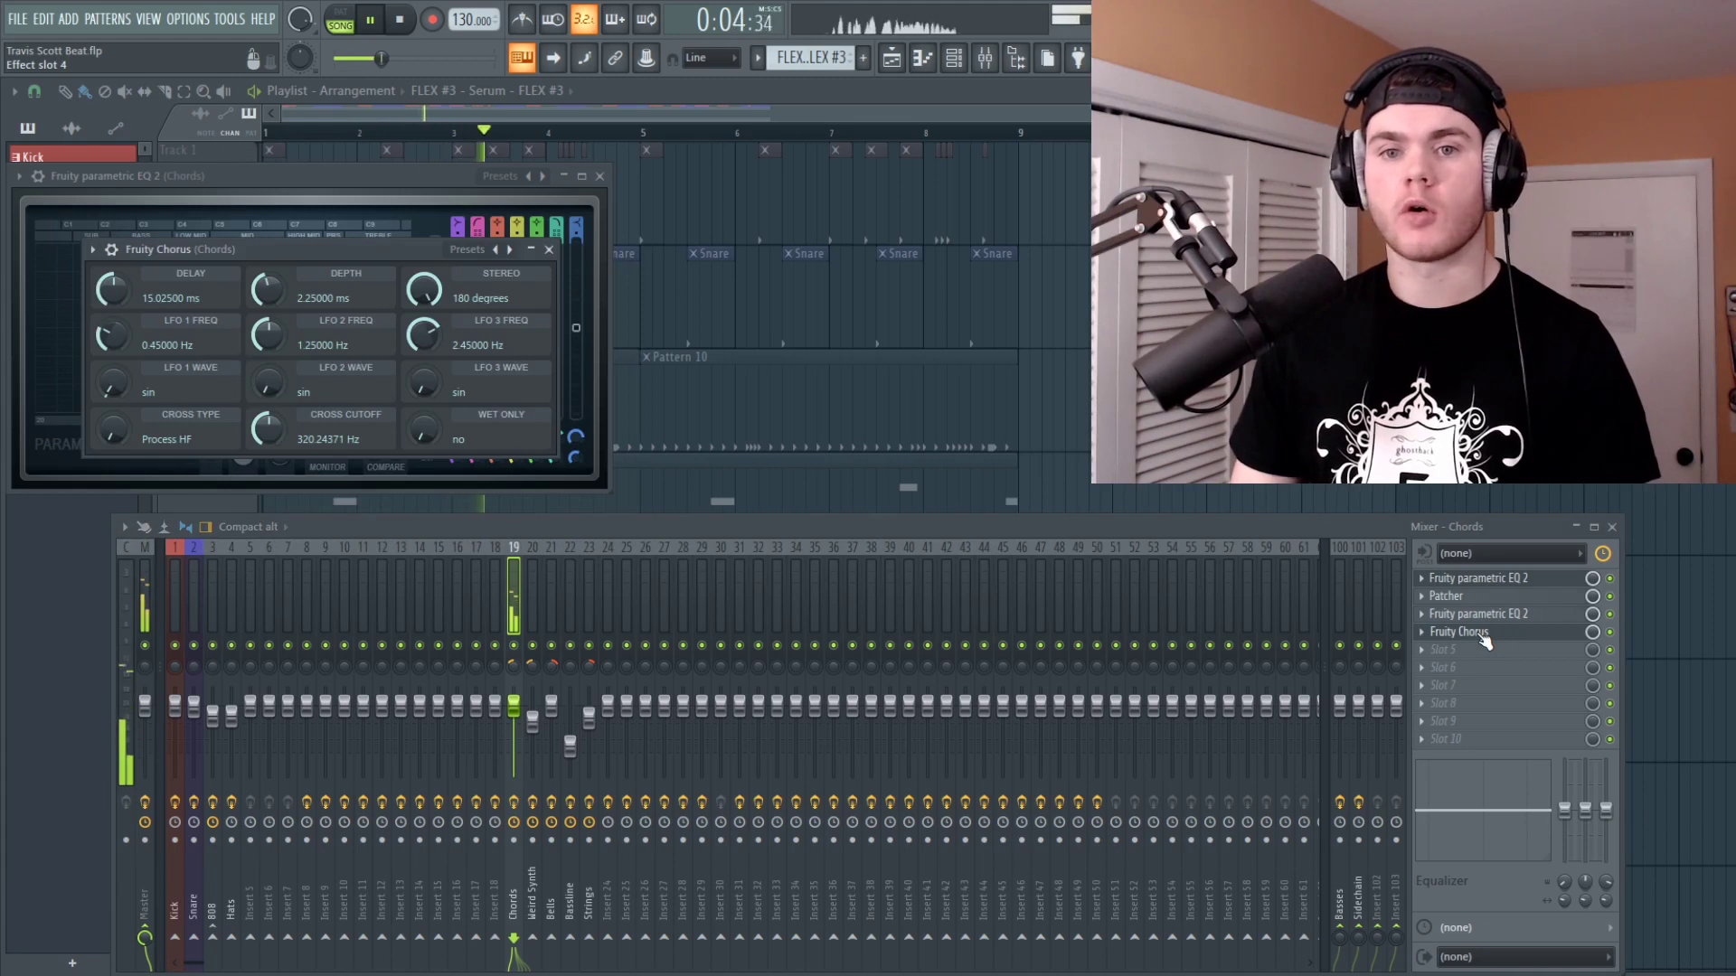
left_click(1484, 633)
left_click(1483, 578)
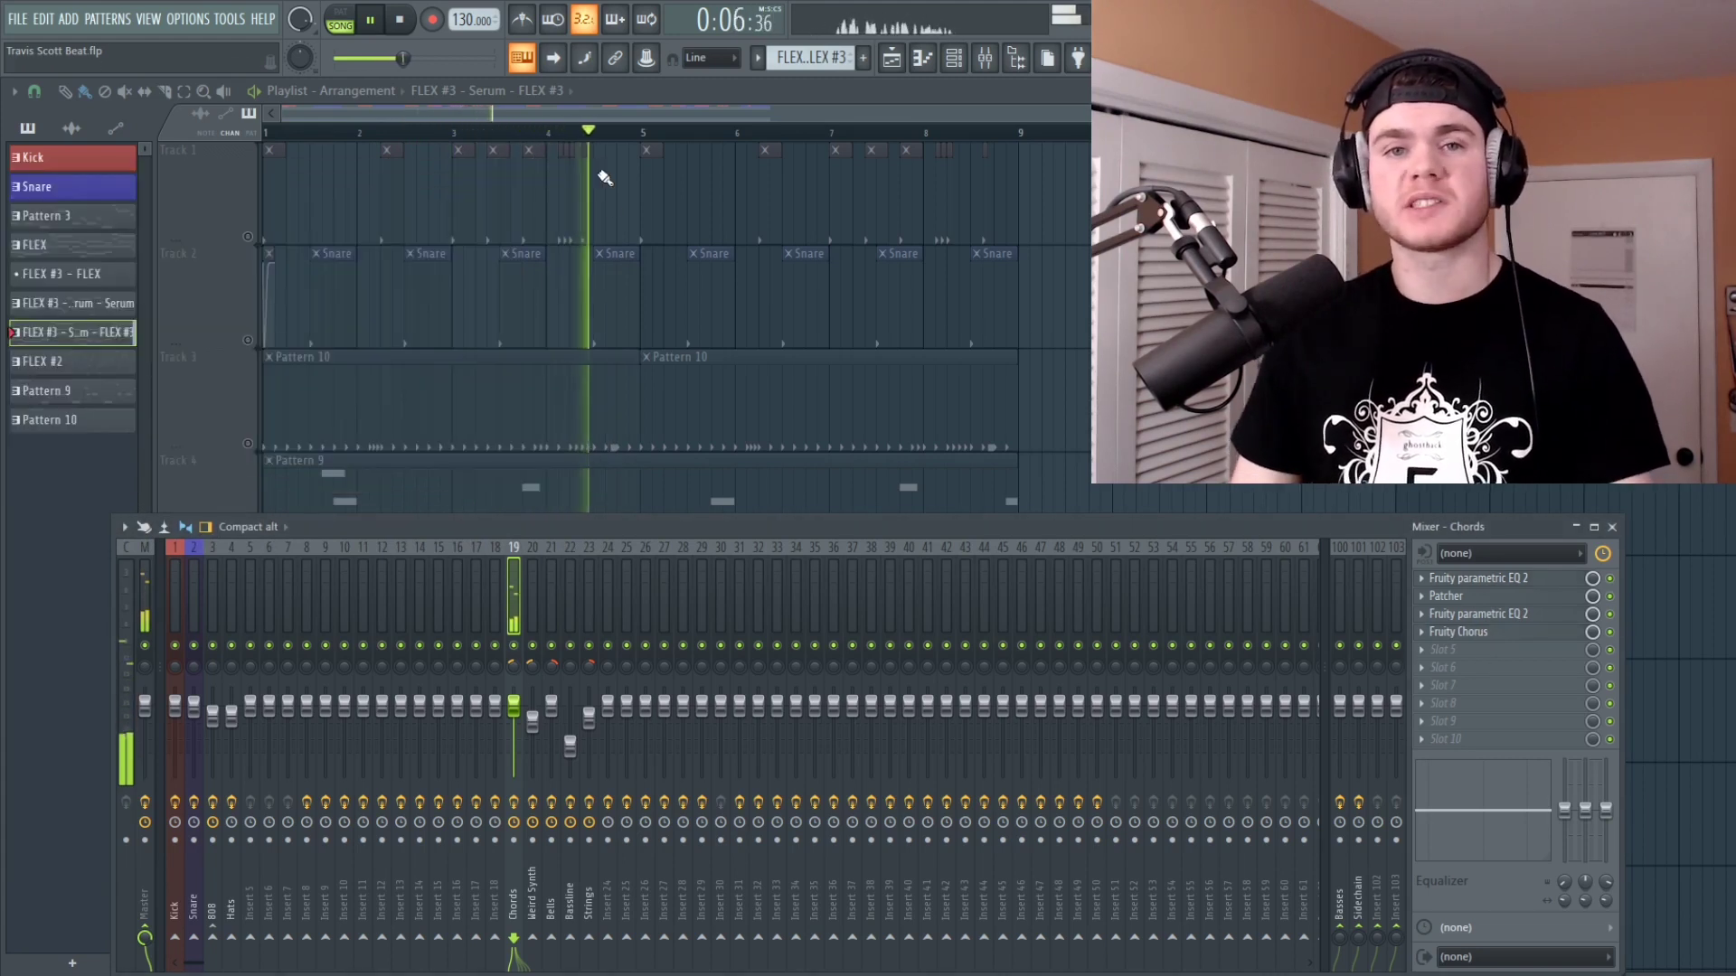
key("space")
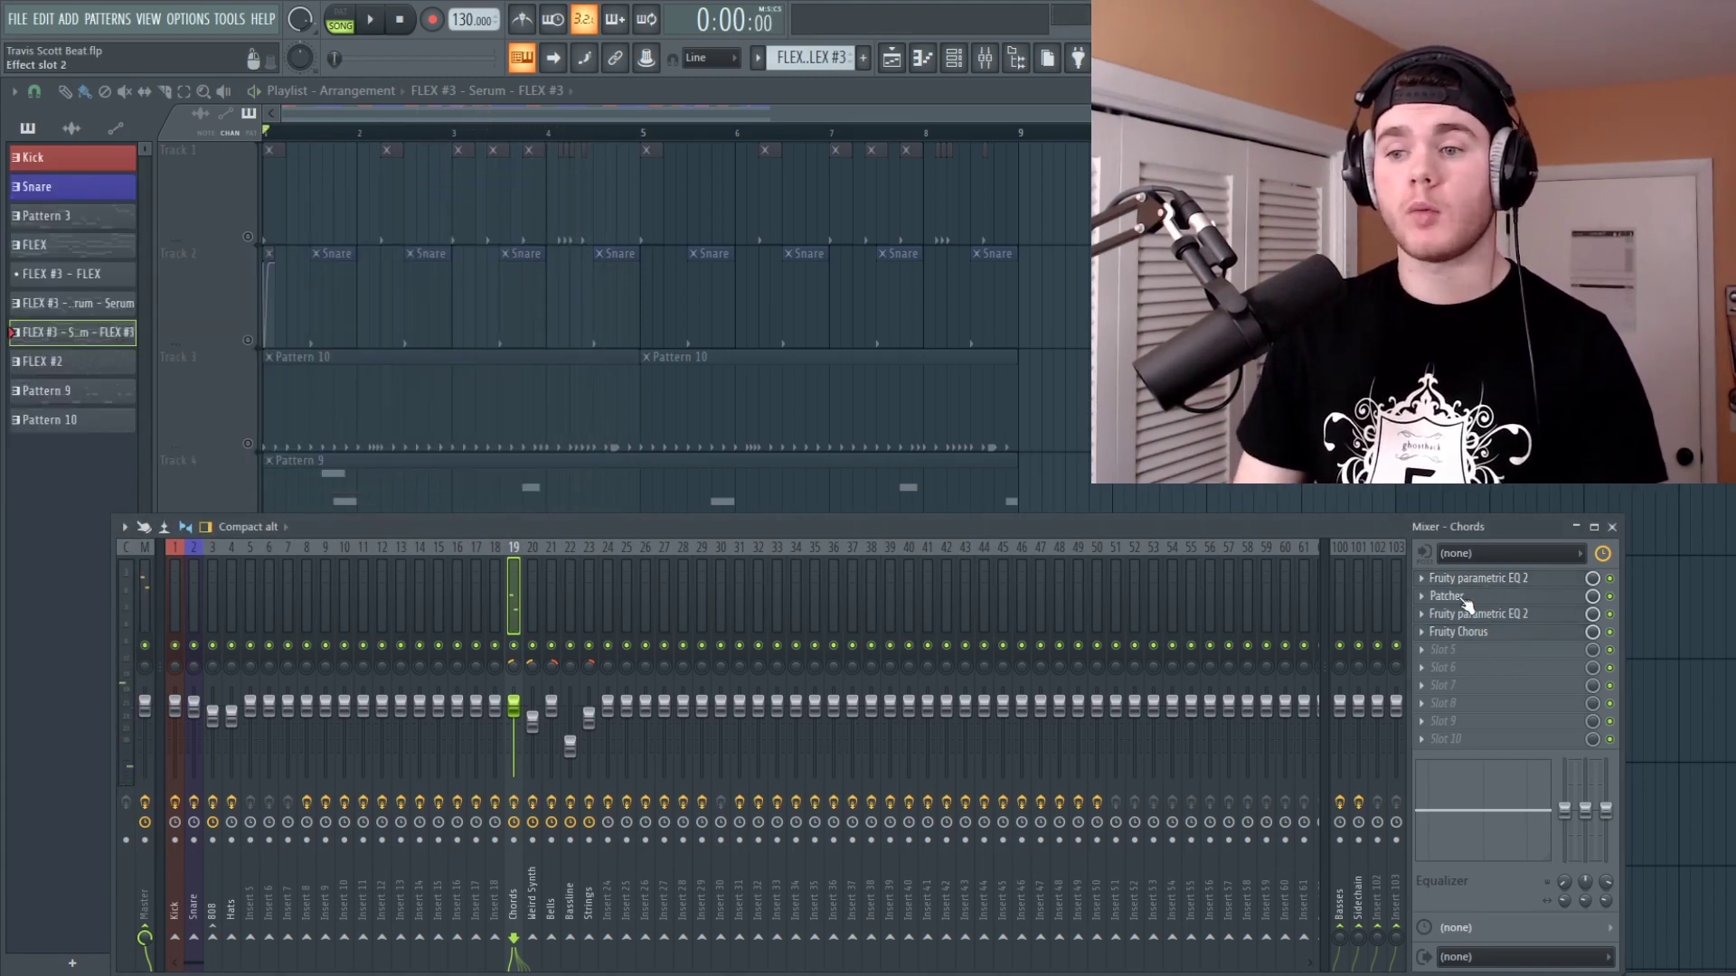
Step: Open the Youlean Humanizer in the Chords track's Patcher and raise Pitch Variation to maximum while the chords play
left_click(1447, 597)
left_click_drag(327, 203, 600, 202)
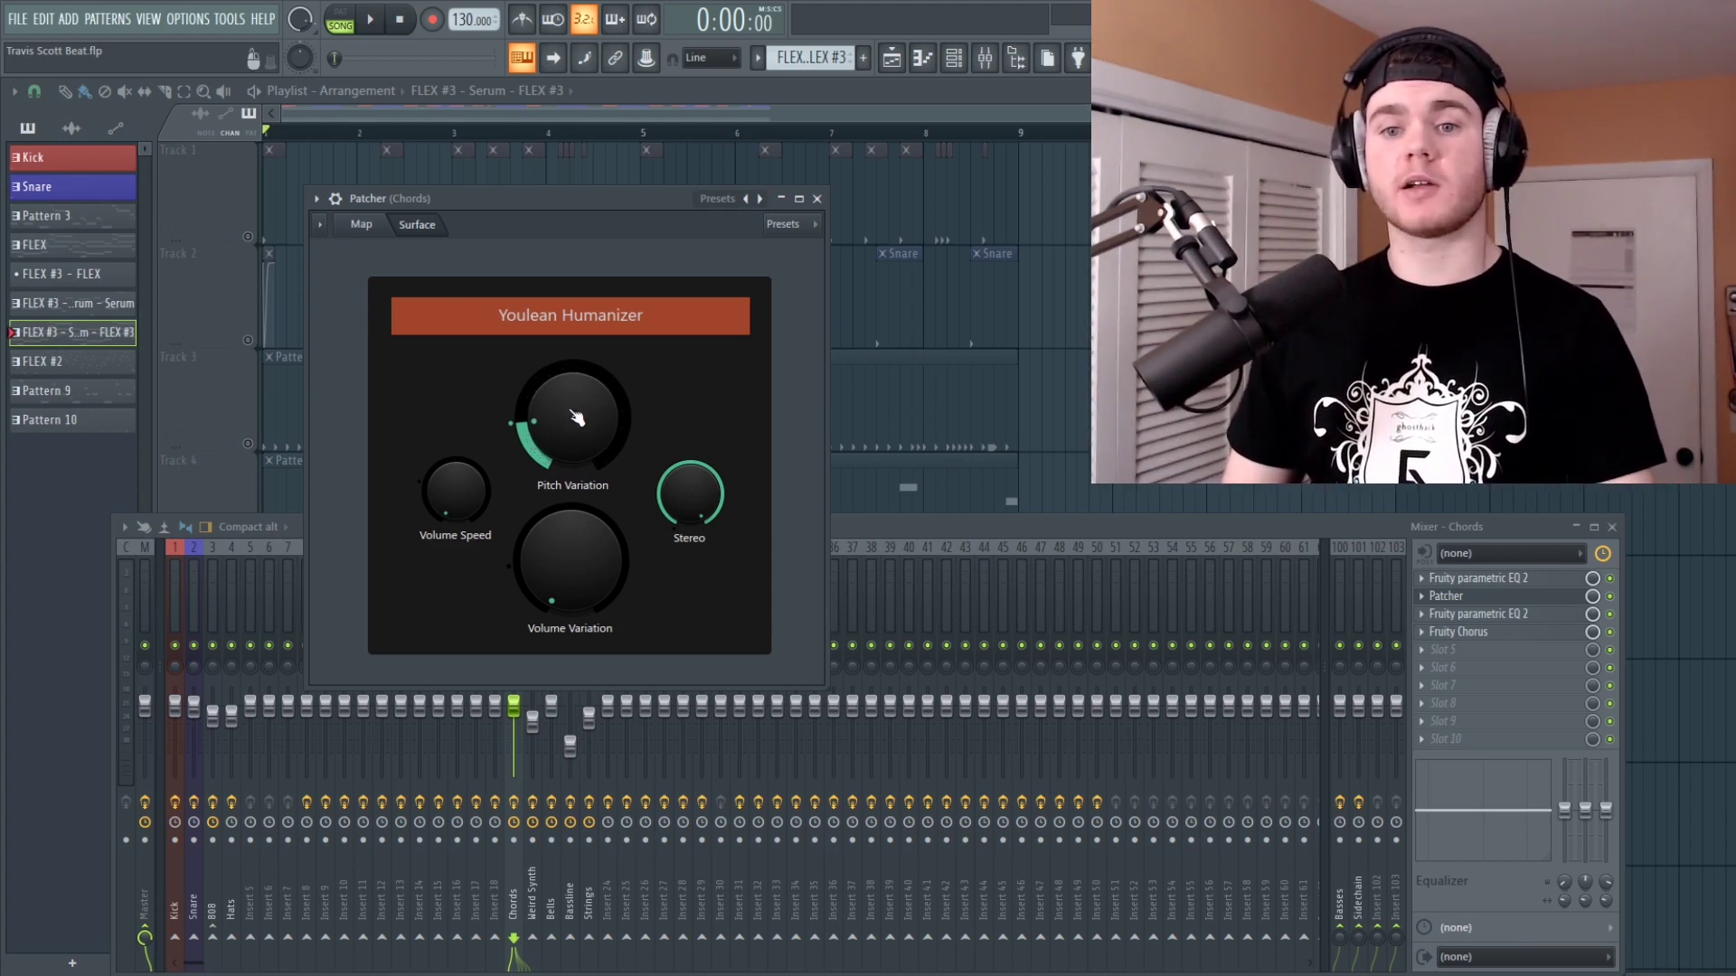
key("space")
left_click_drag(580, 440, 580, 361)
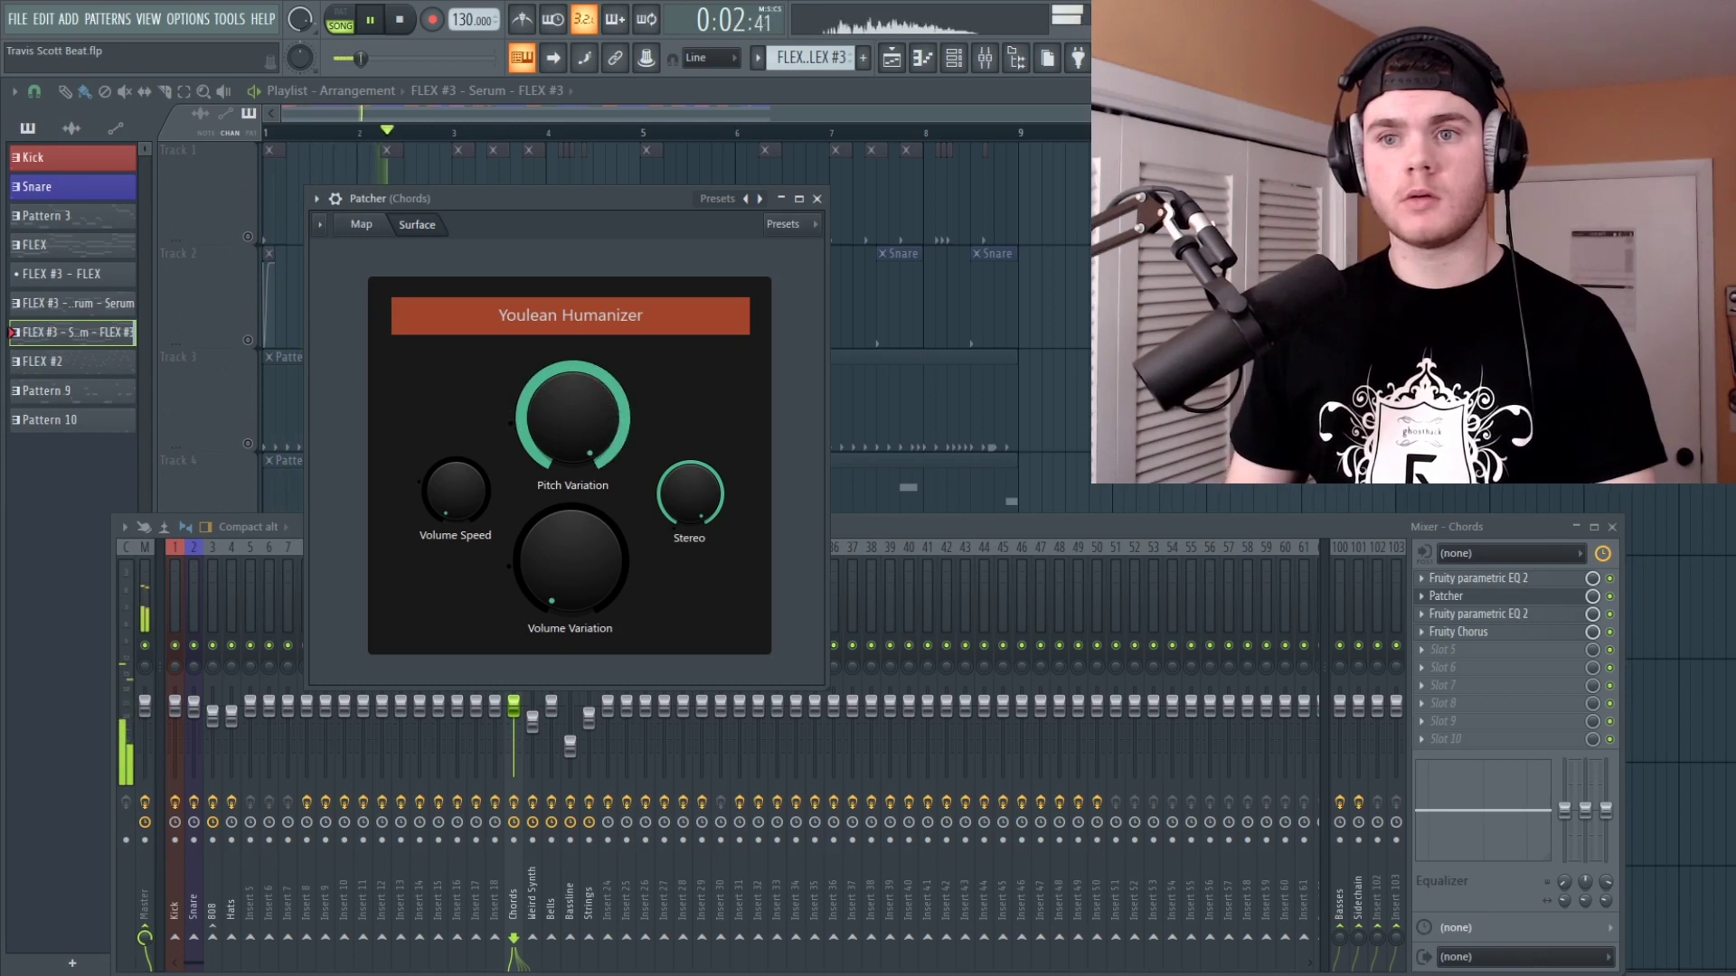
key("space")
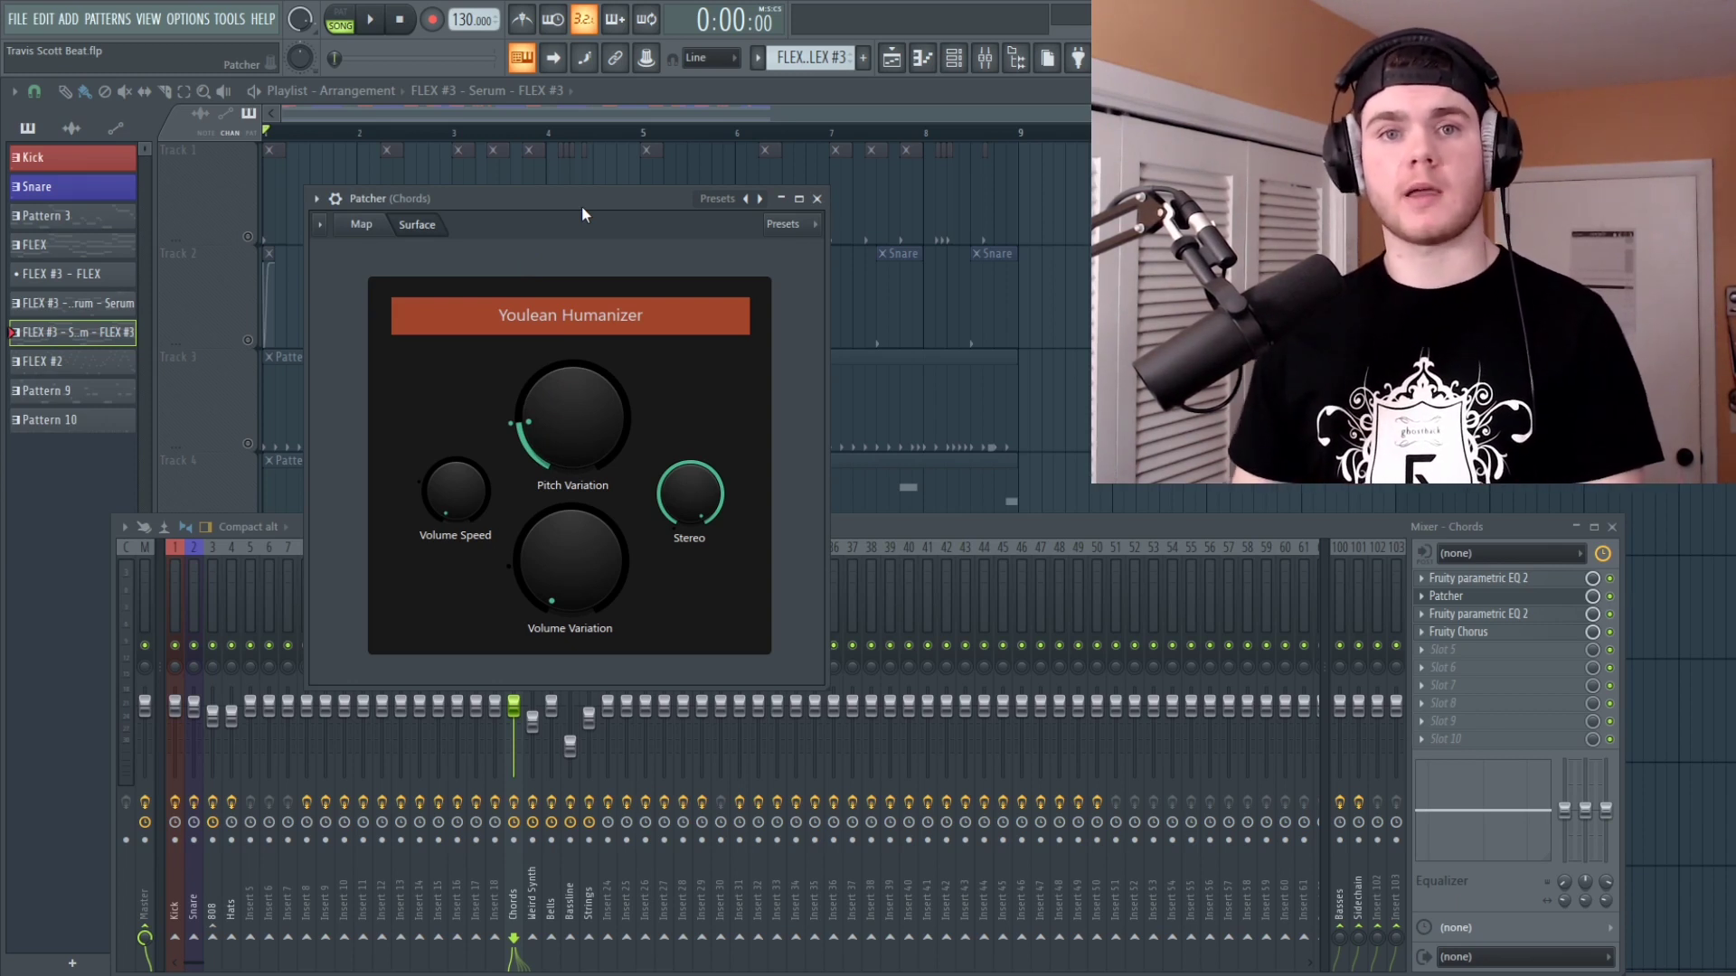
Step: Play the chords again, fine-tune Pitch Variation at a low level and close the Patcher
key("space")
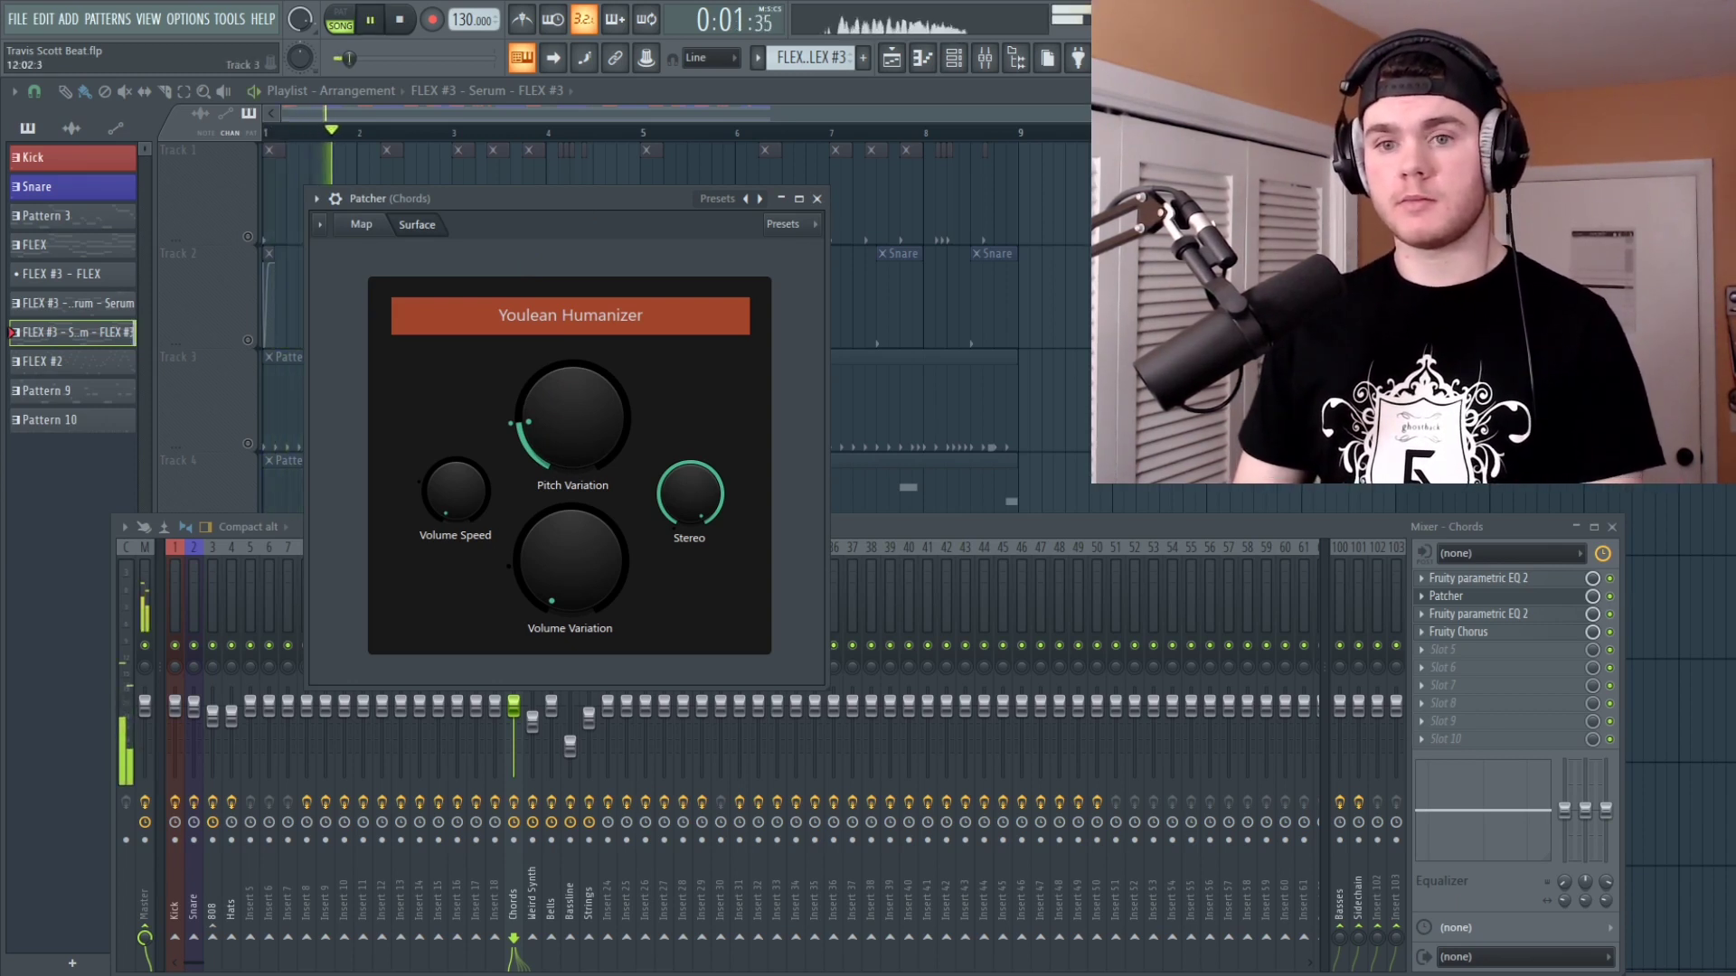
left_click_drag(620, 439, 558, 418)
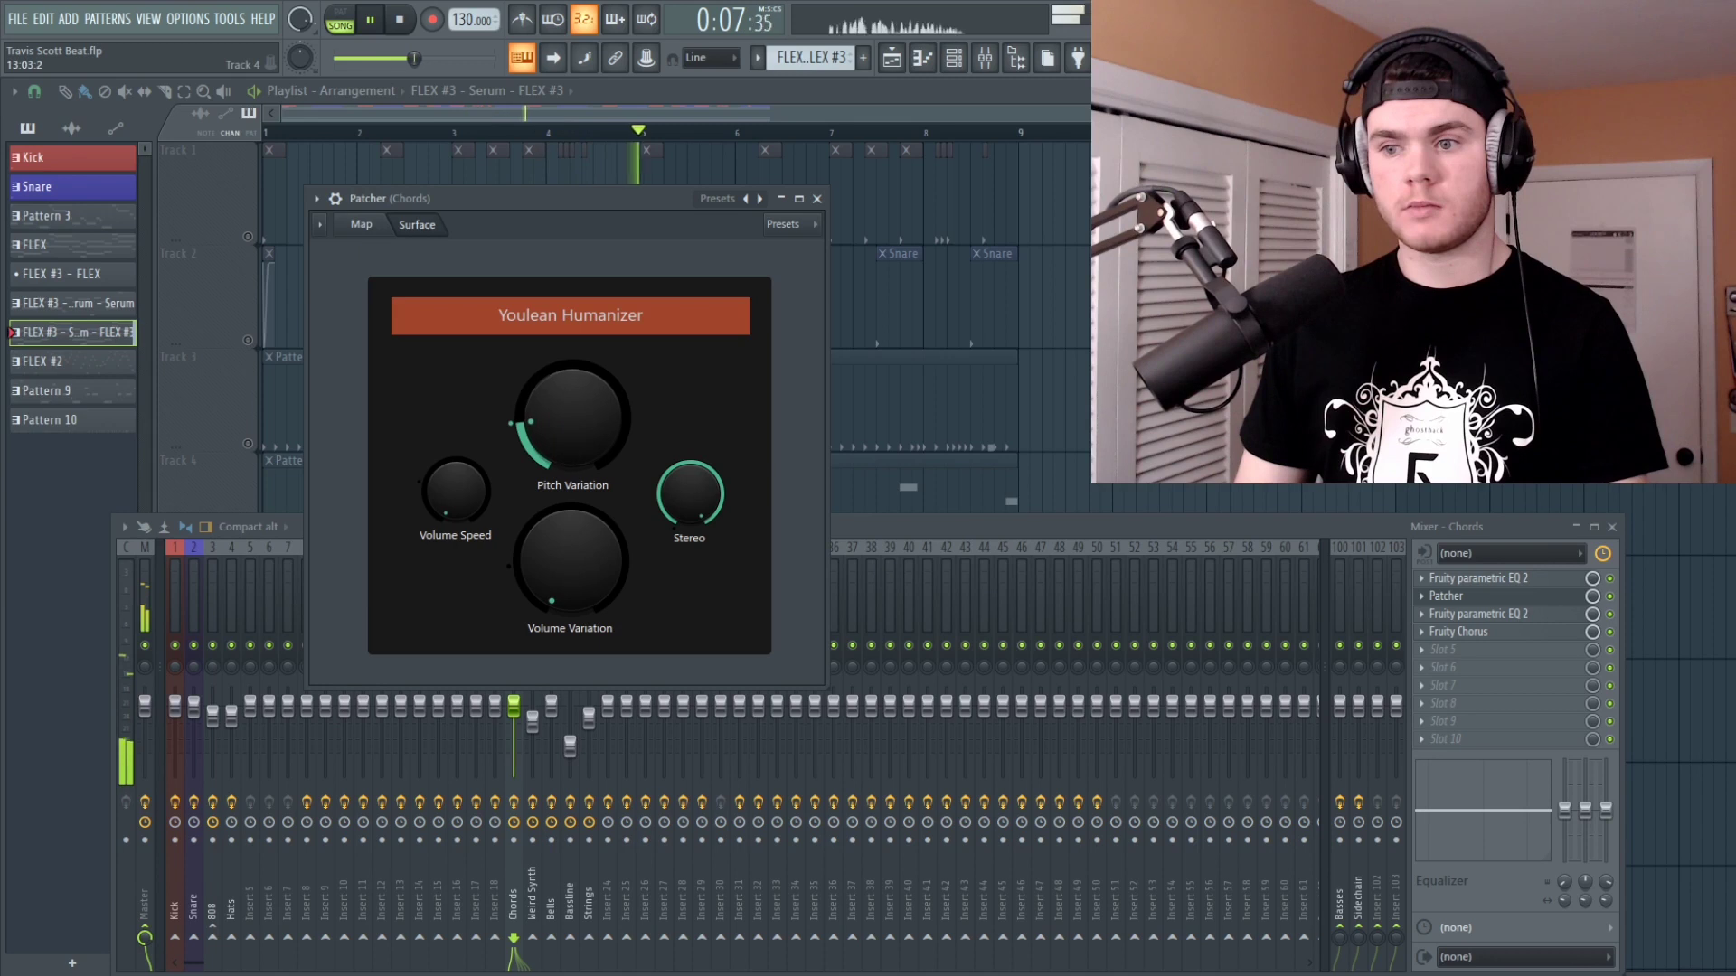
key("space")
left_click(1447, 596)
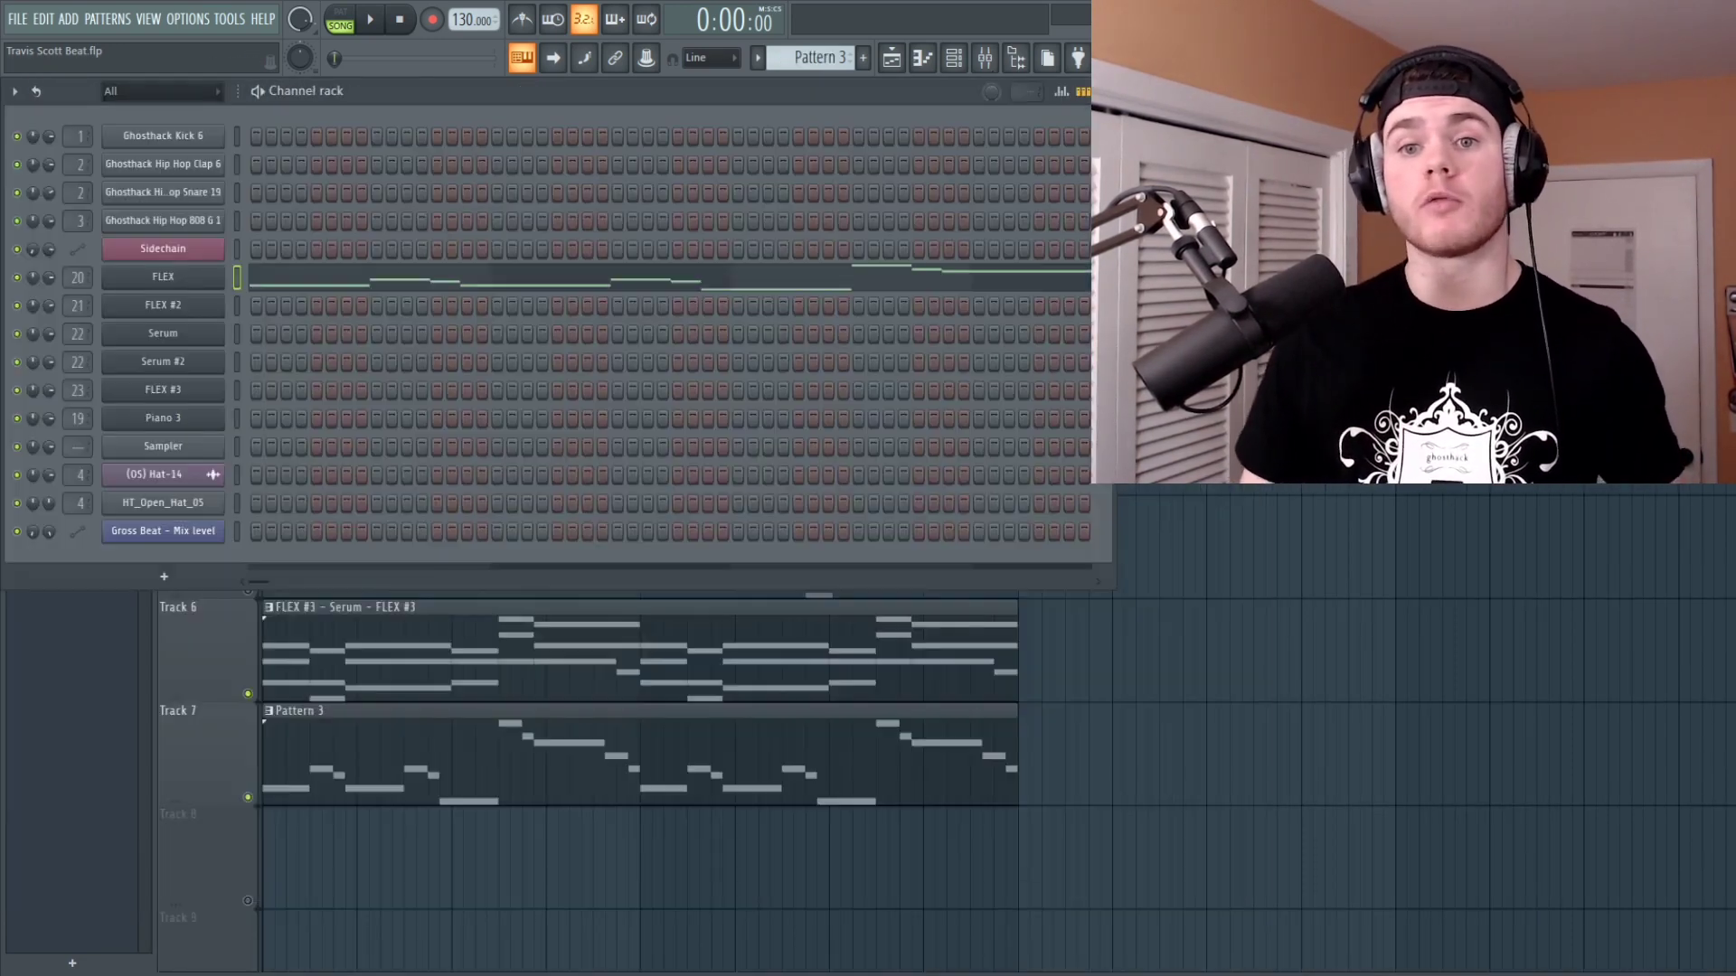
Step: Show the FLEX instrument and its Warehouse Beacon preset, repositioning the plugin window so it is fully visible
left_click(953, 58)
left_click(208, 276)
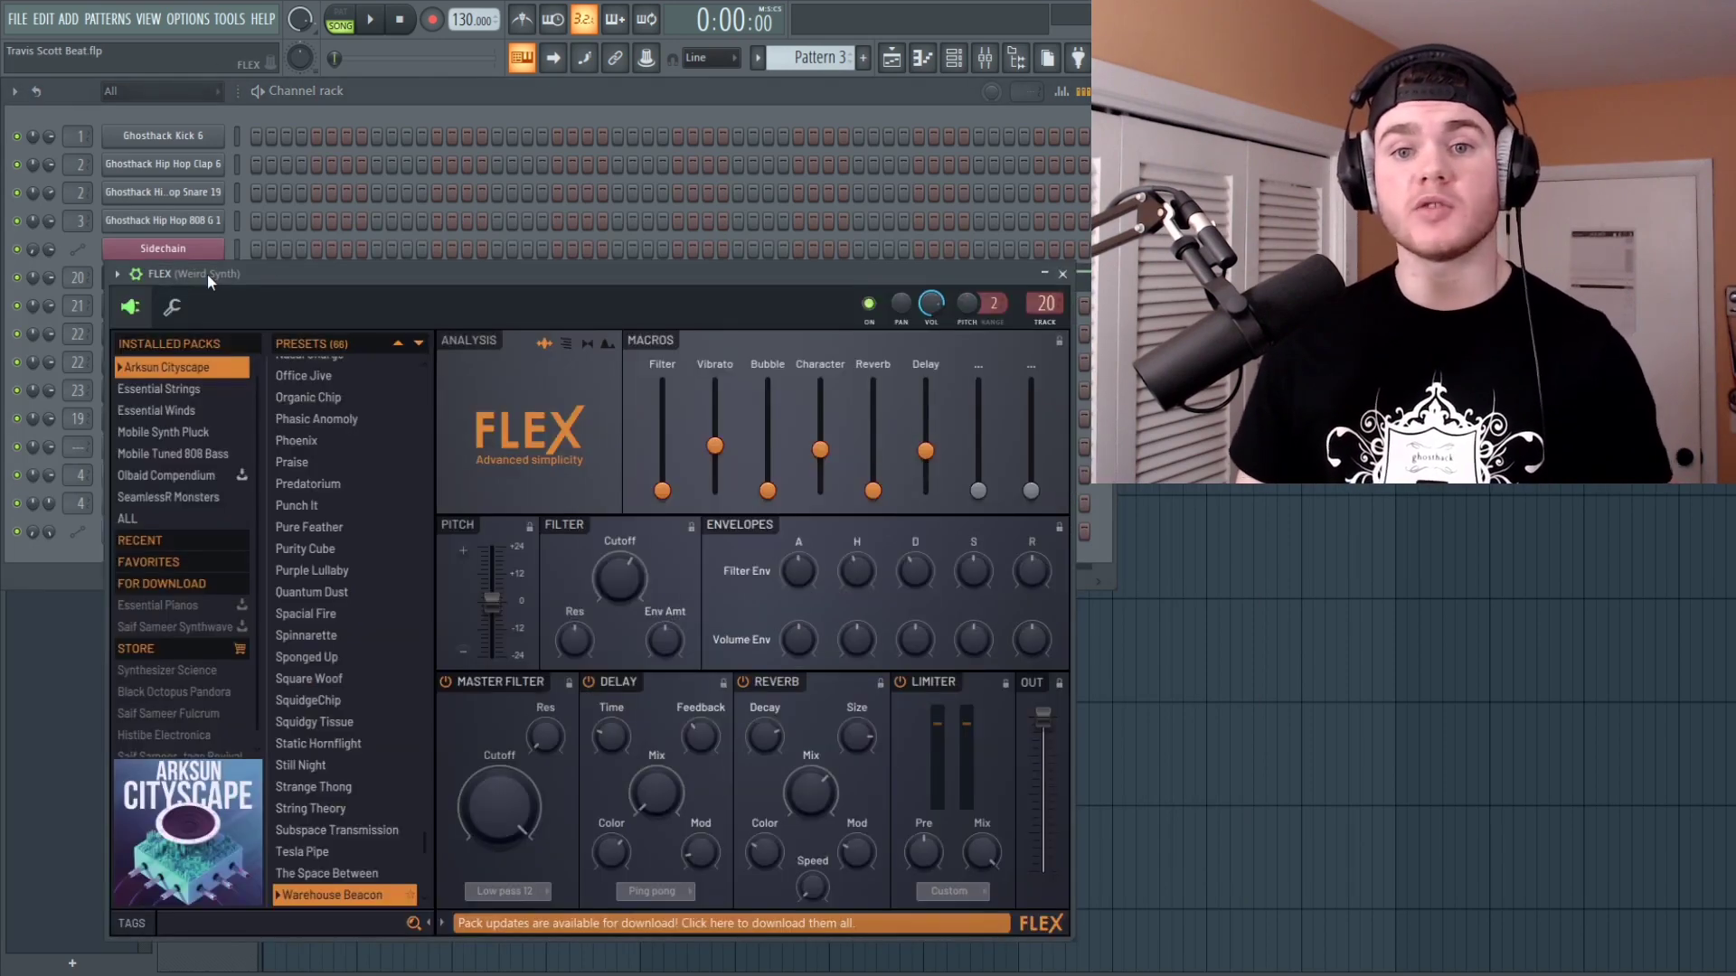
left_click_drag(327, 274, 357, 254)
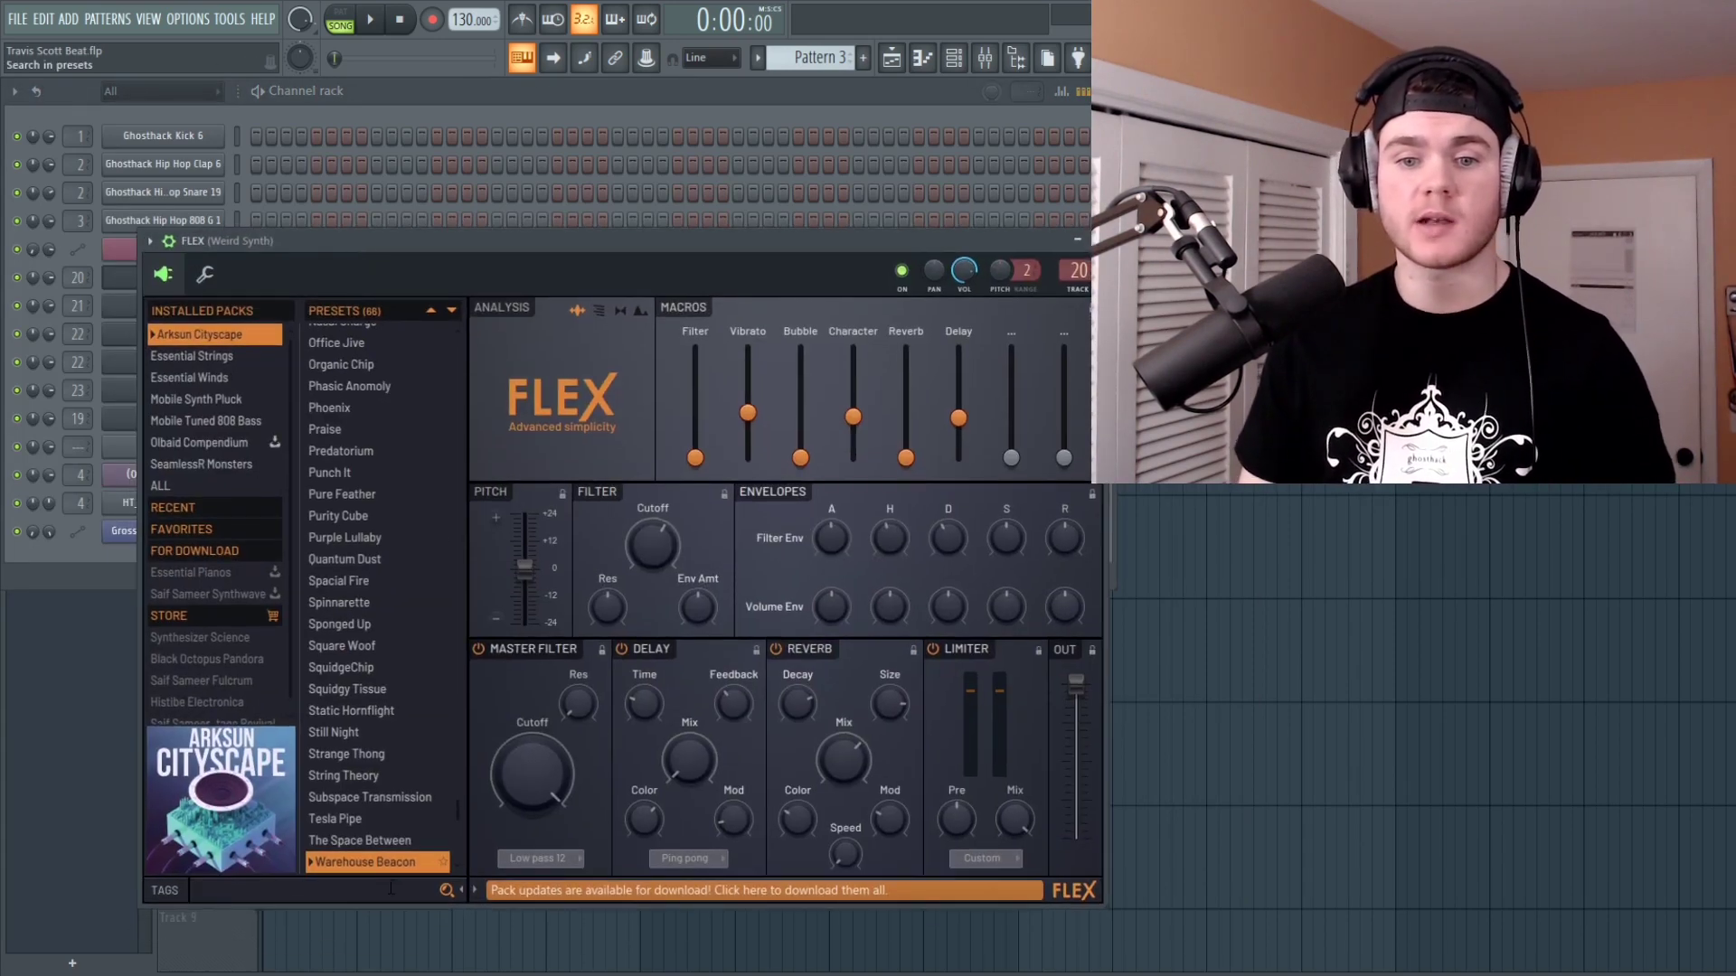
left_click_drag(410, 244, 377, 187)
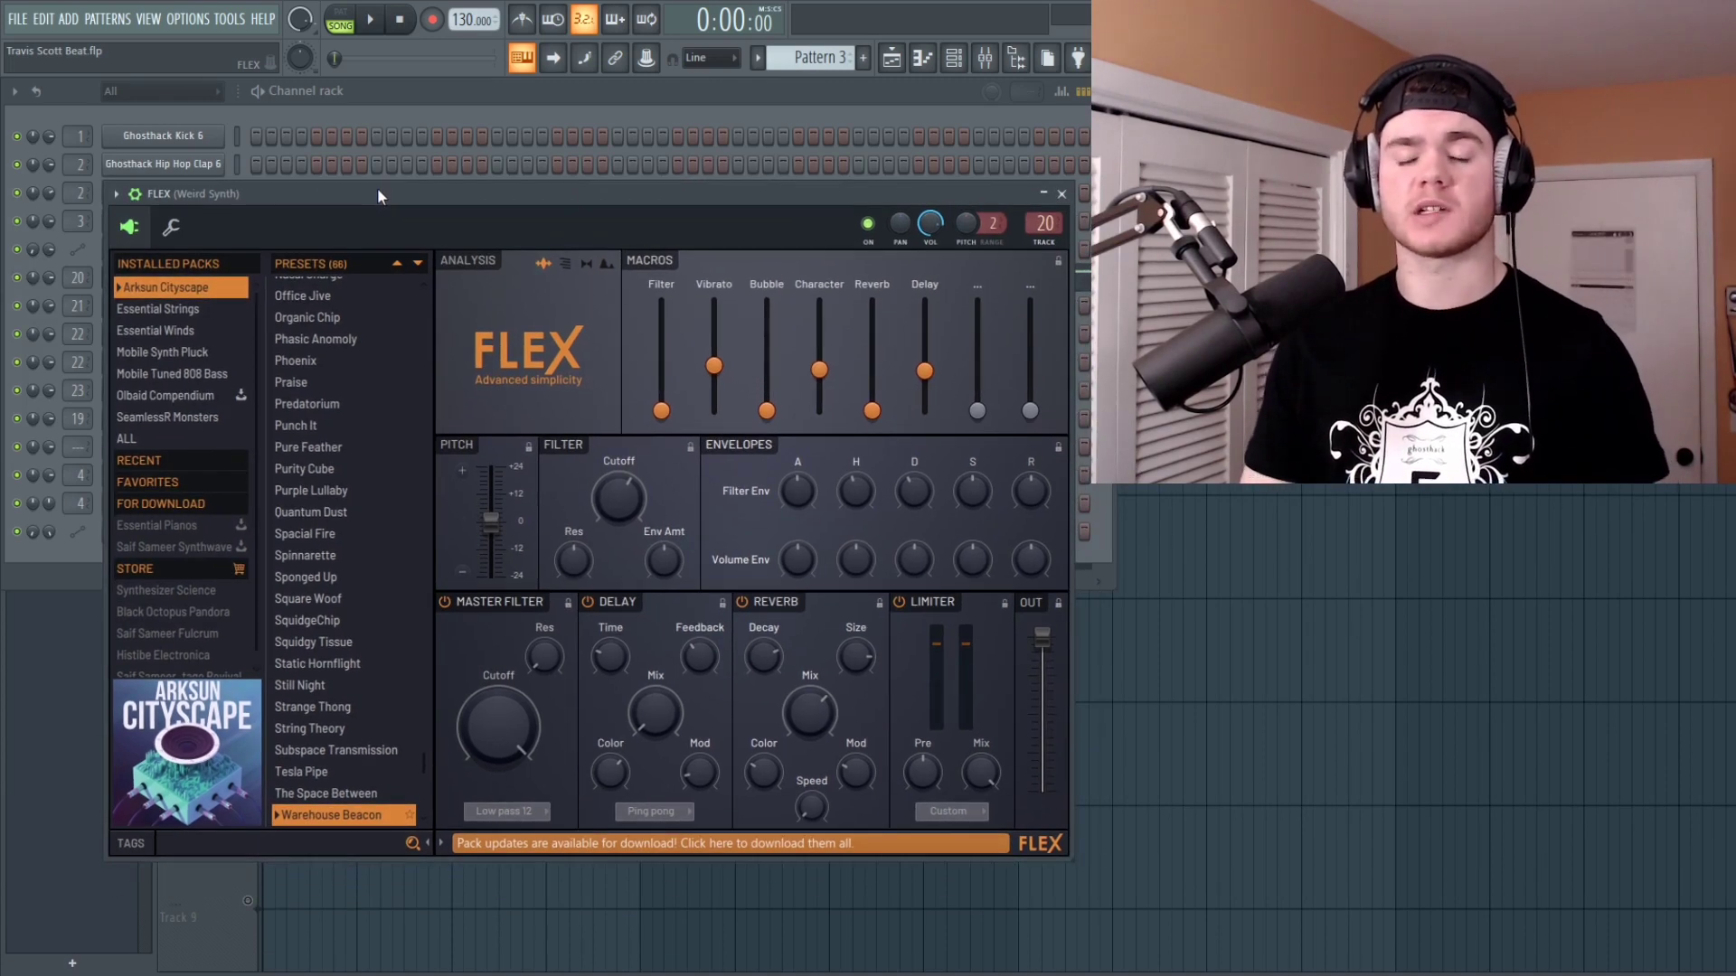
Step: Open Pattern 3's FLEX notes in the piano roll and play the melody
left_click(560, 95)
left_click(515, 290)
key("space")
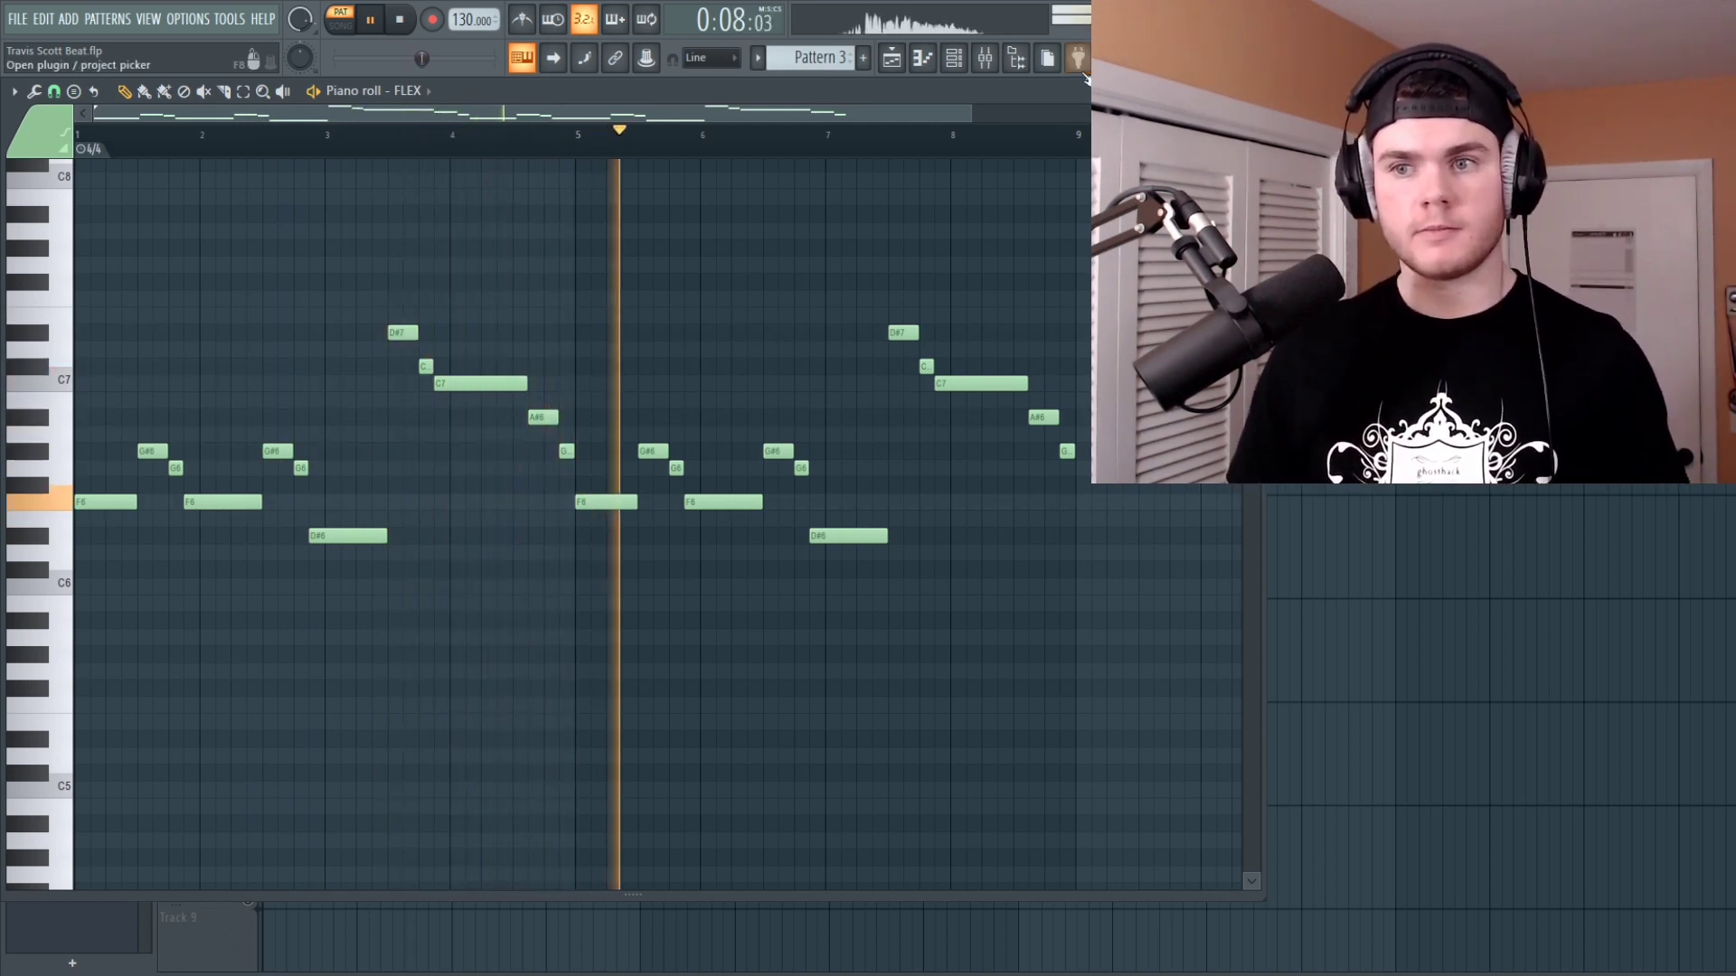
key("space")
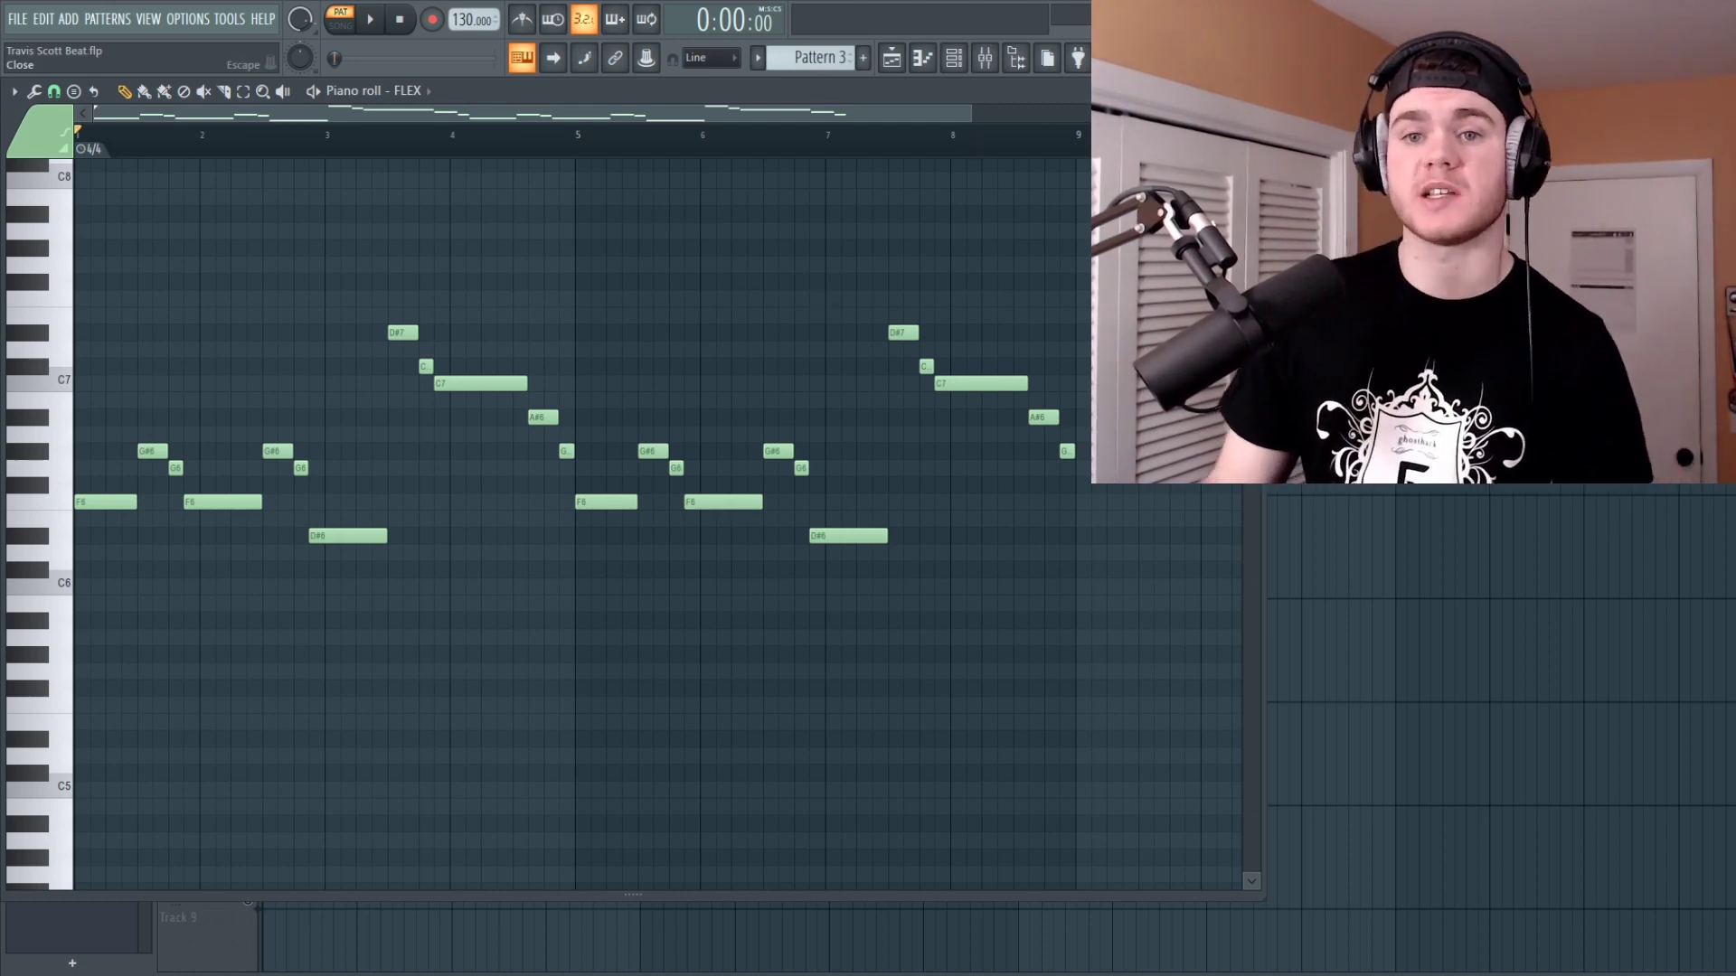
Step: Close the piano roll, show the mixer and examine the Youlean Humanizer Patcher on the Weird Synth track
key("Escape")
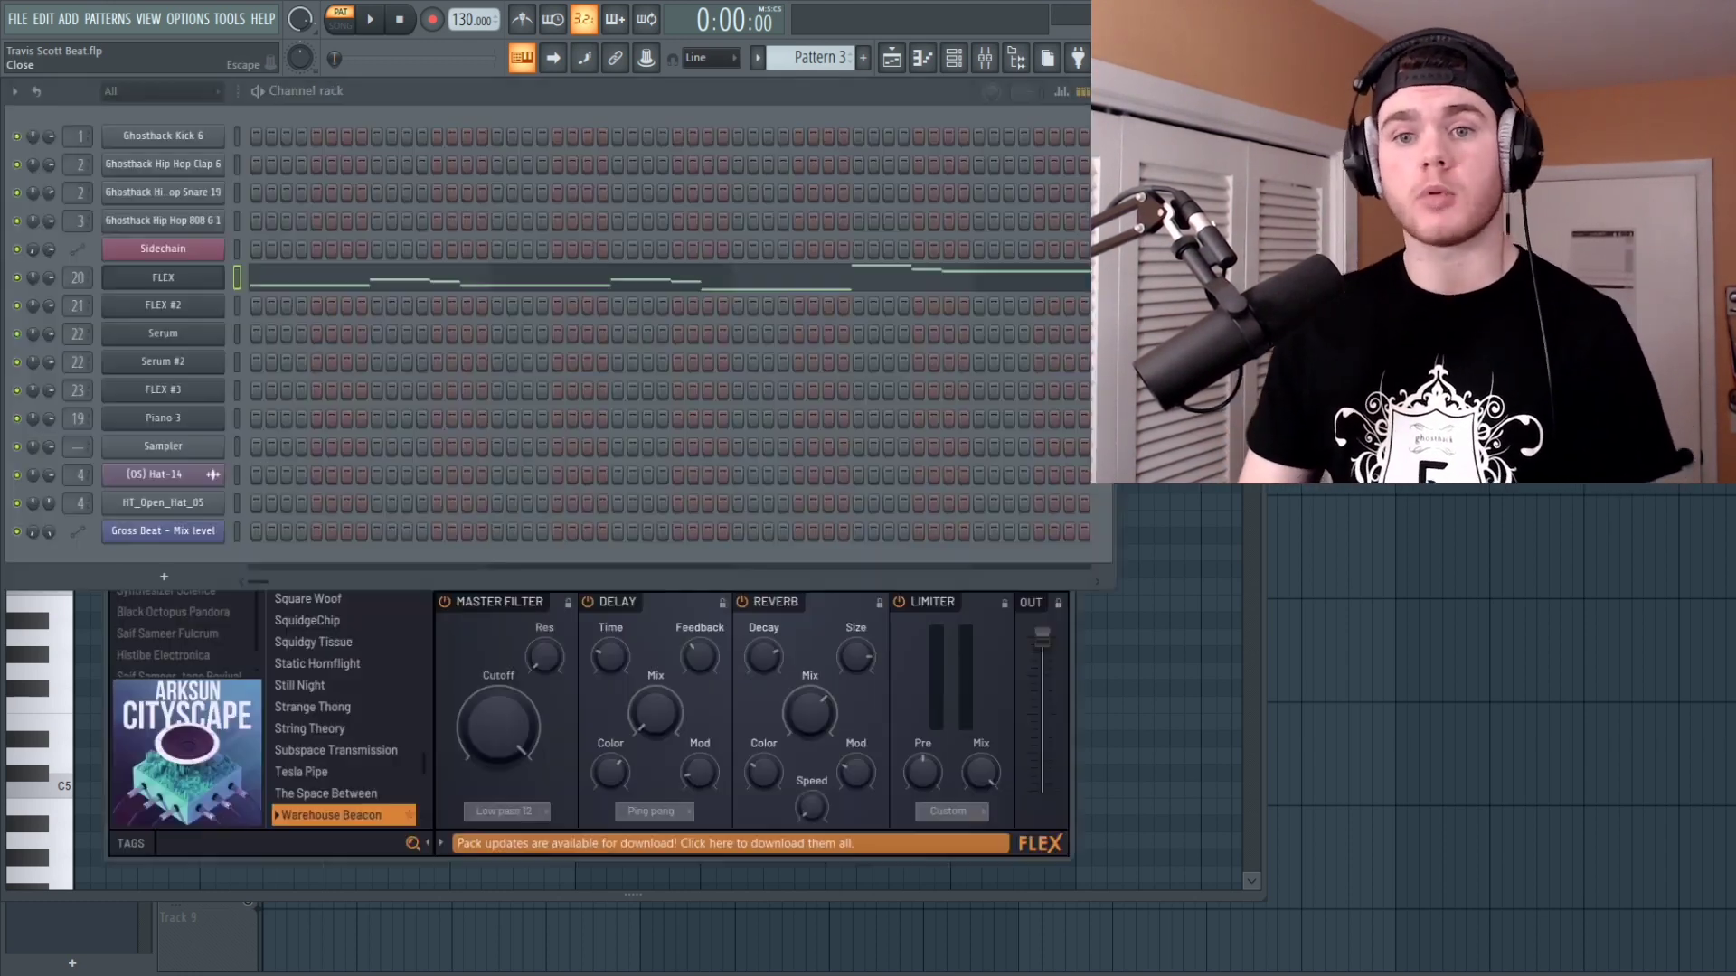
left_click(985, 60)
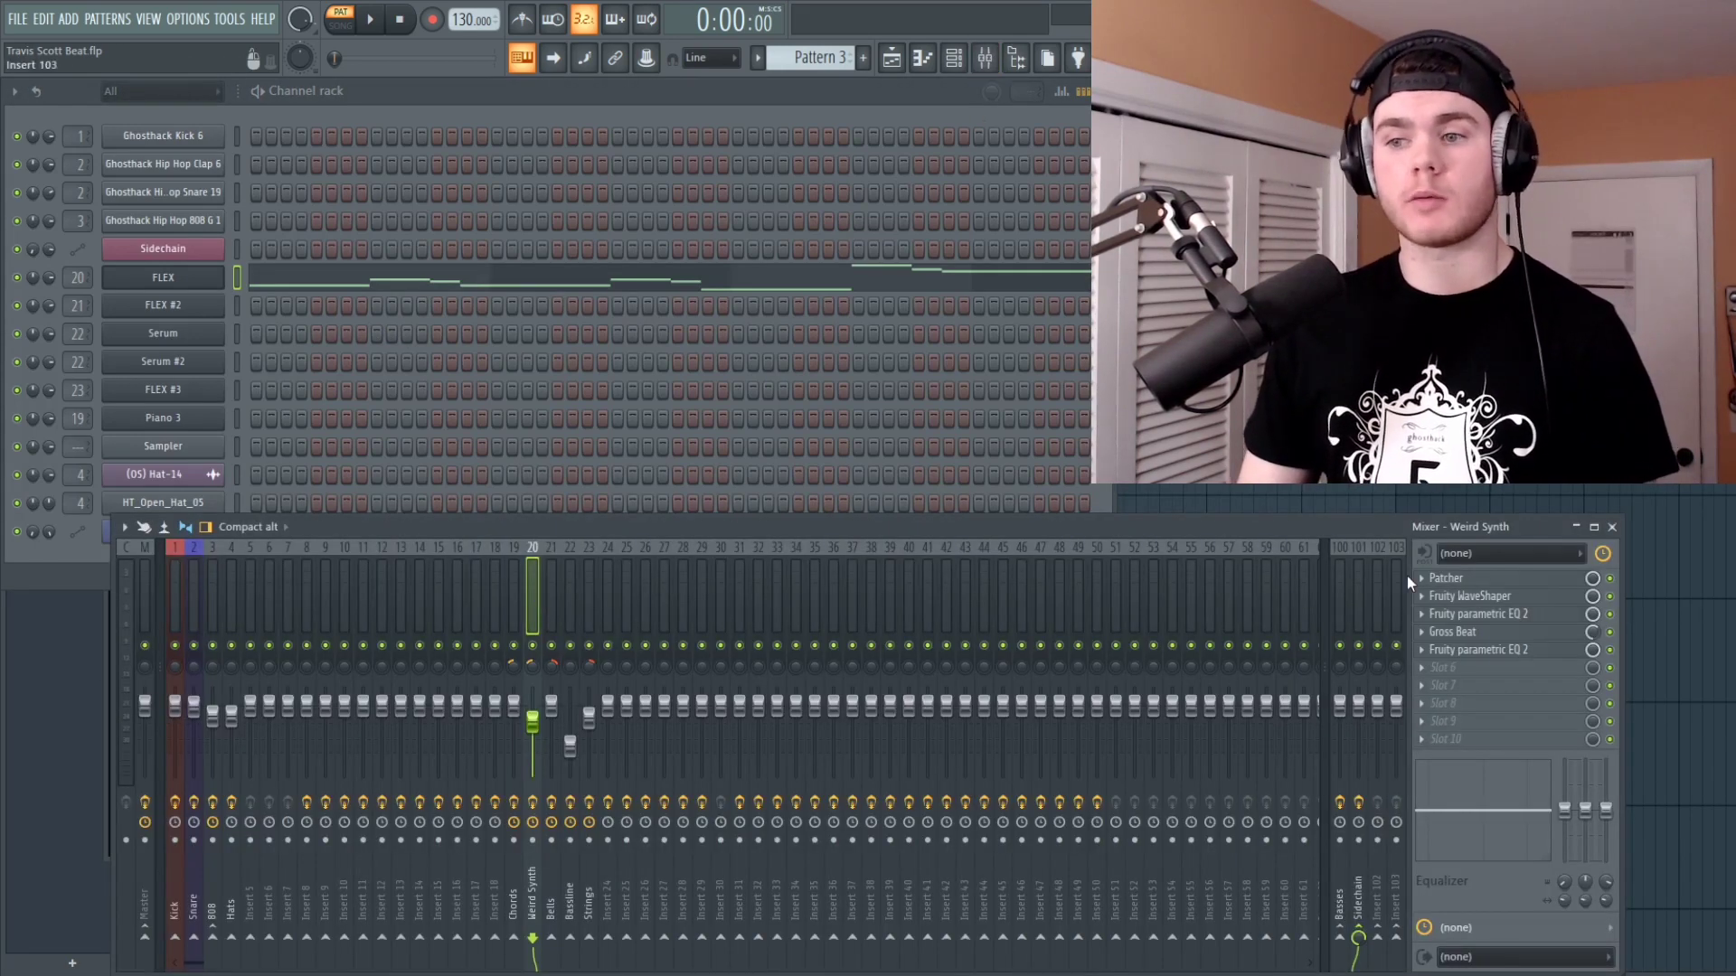
left_click(1462, 581)
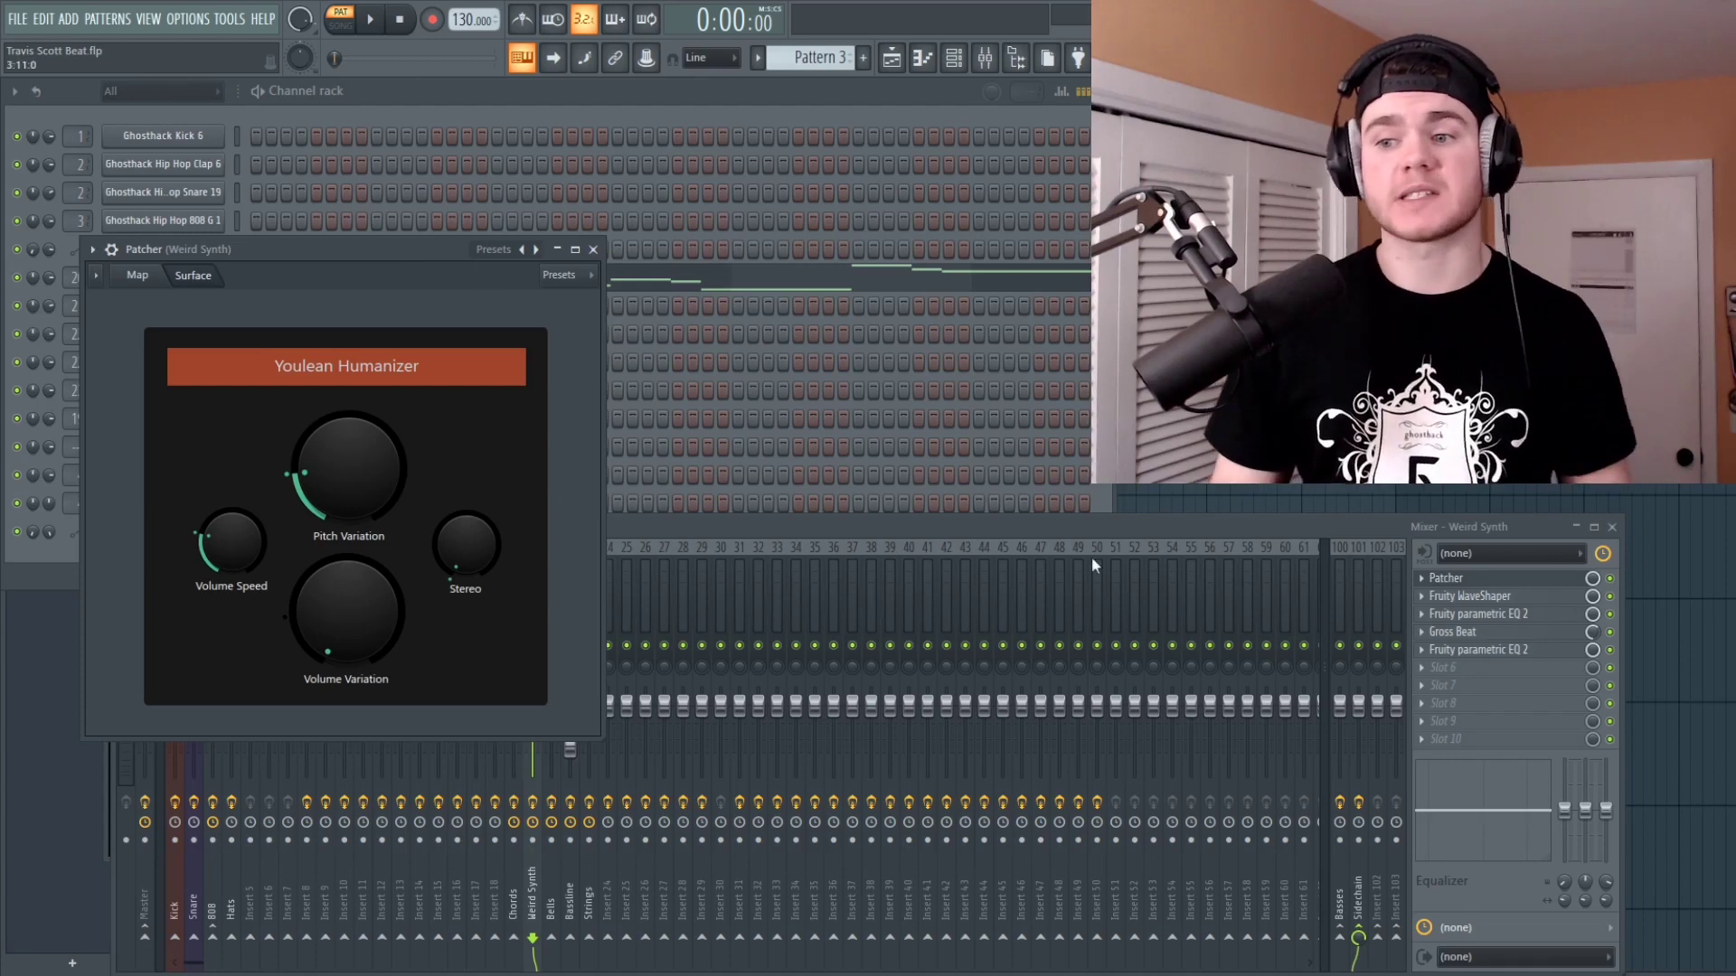
Step: Examine the Weird Synth's Fruity WaveShaper while the melody plays, close it and show the track's first Fruity parametric EQ 2
left_click(1482, 590)
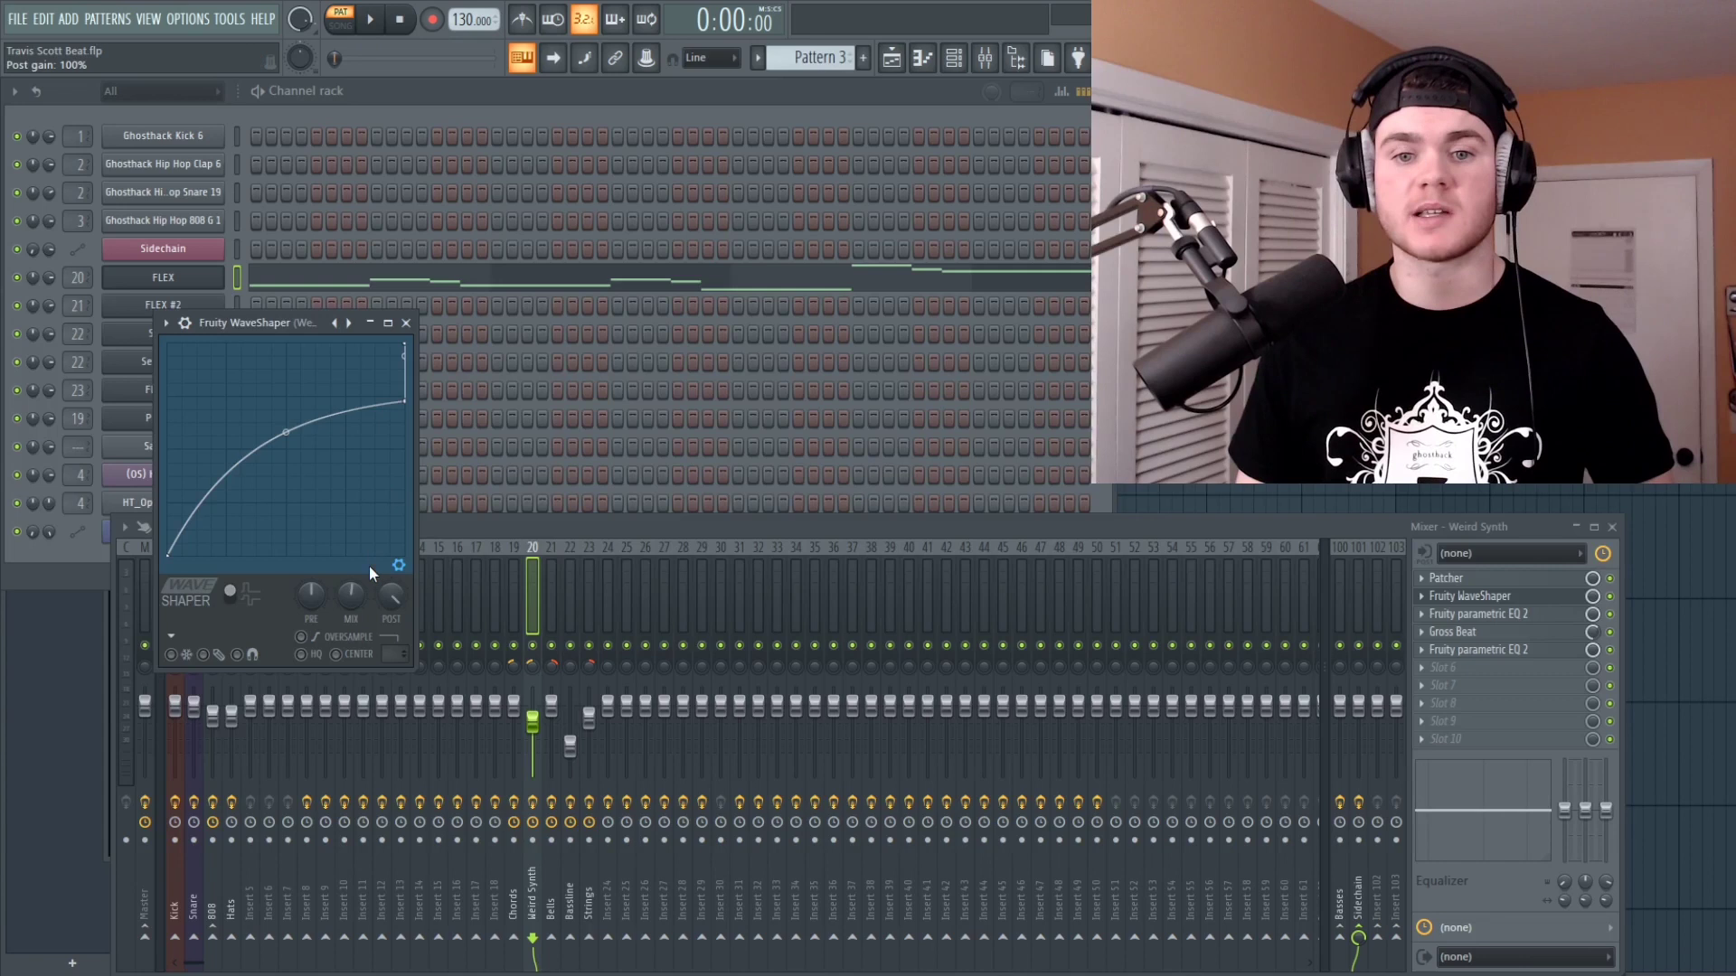
key("space")
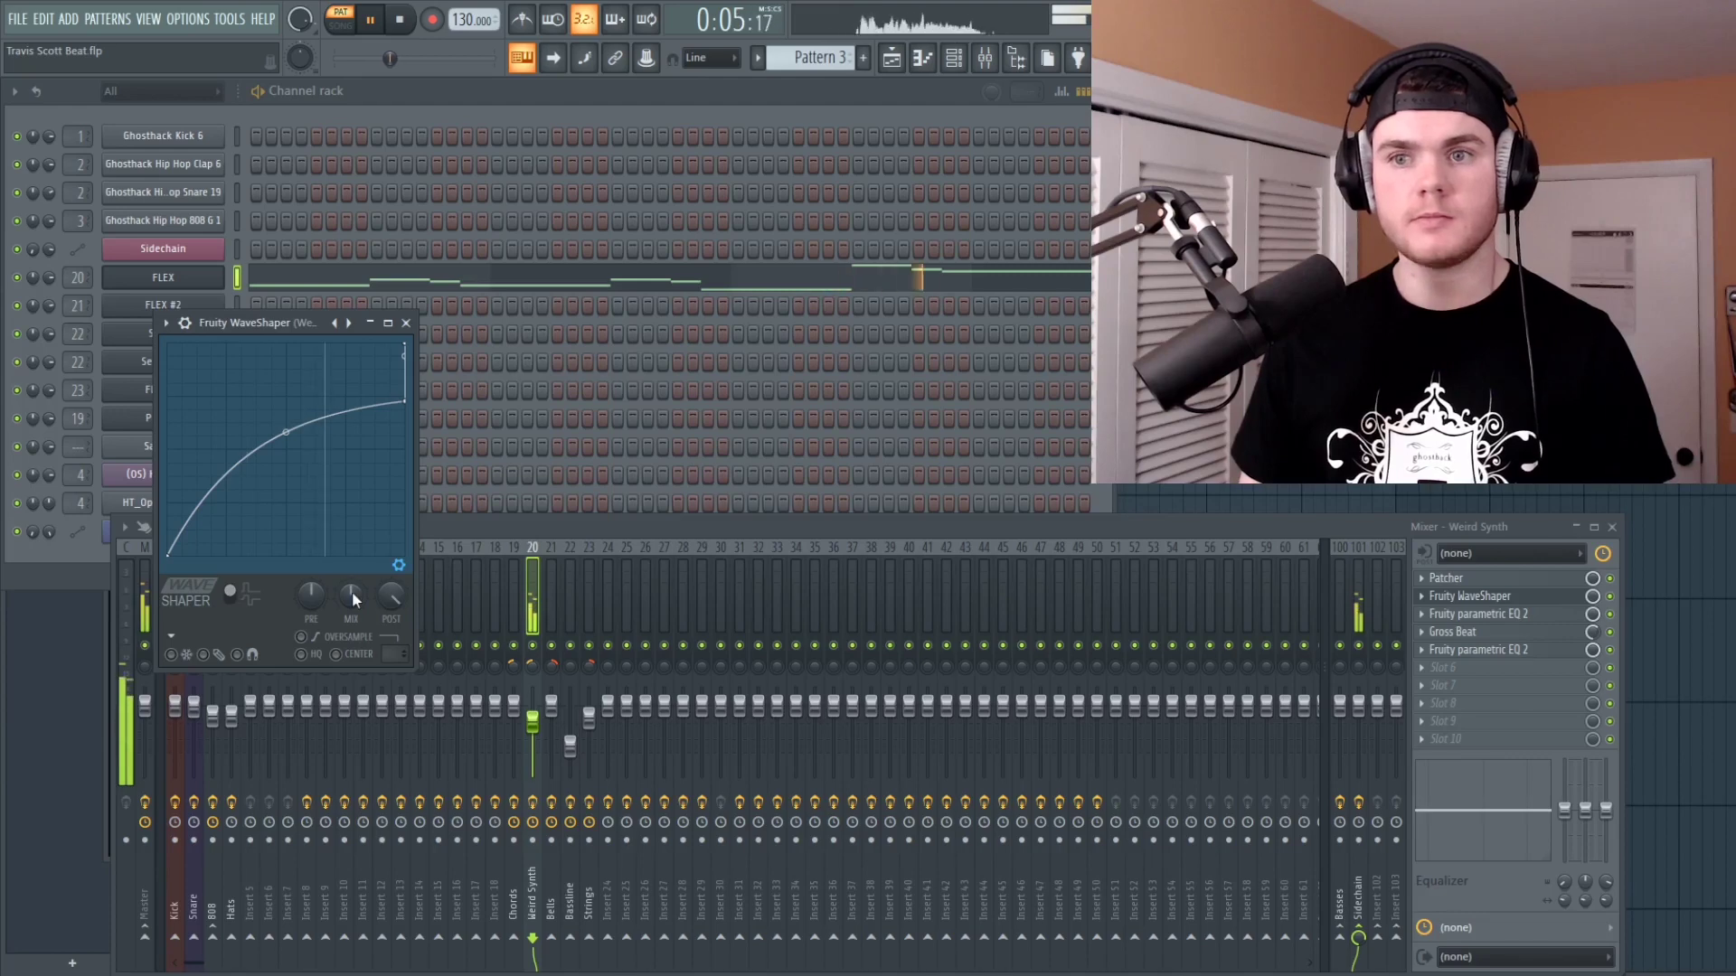
left_click(411, 20)
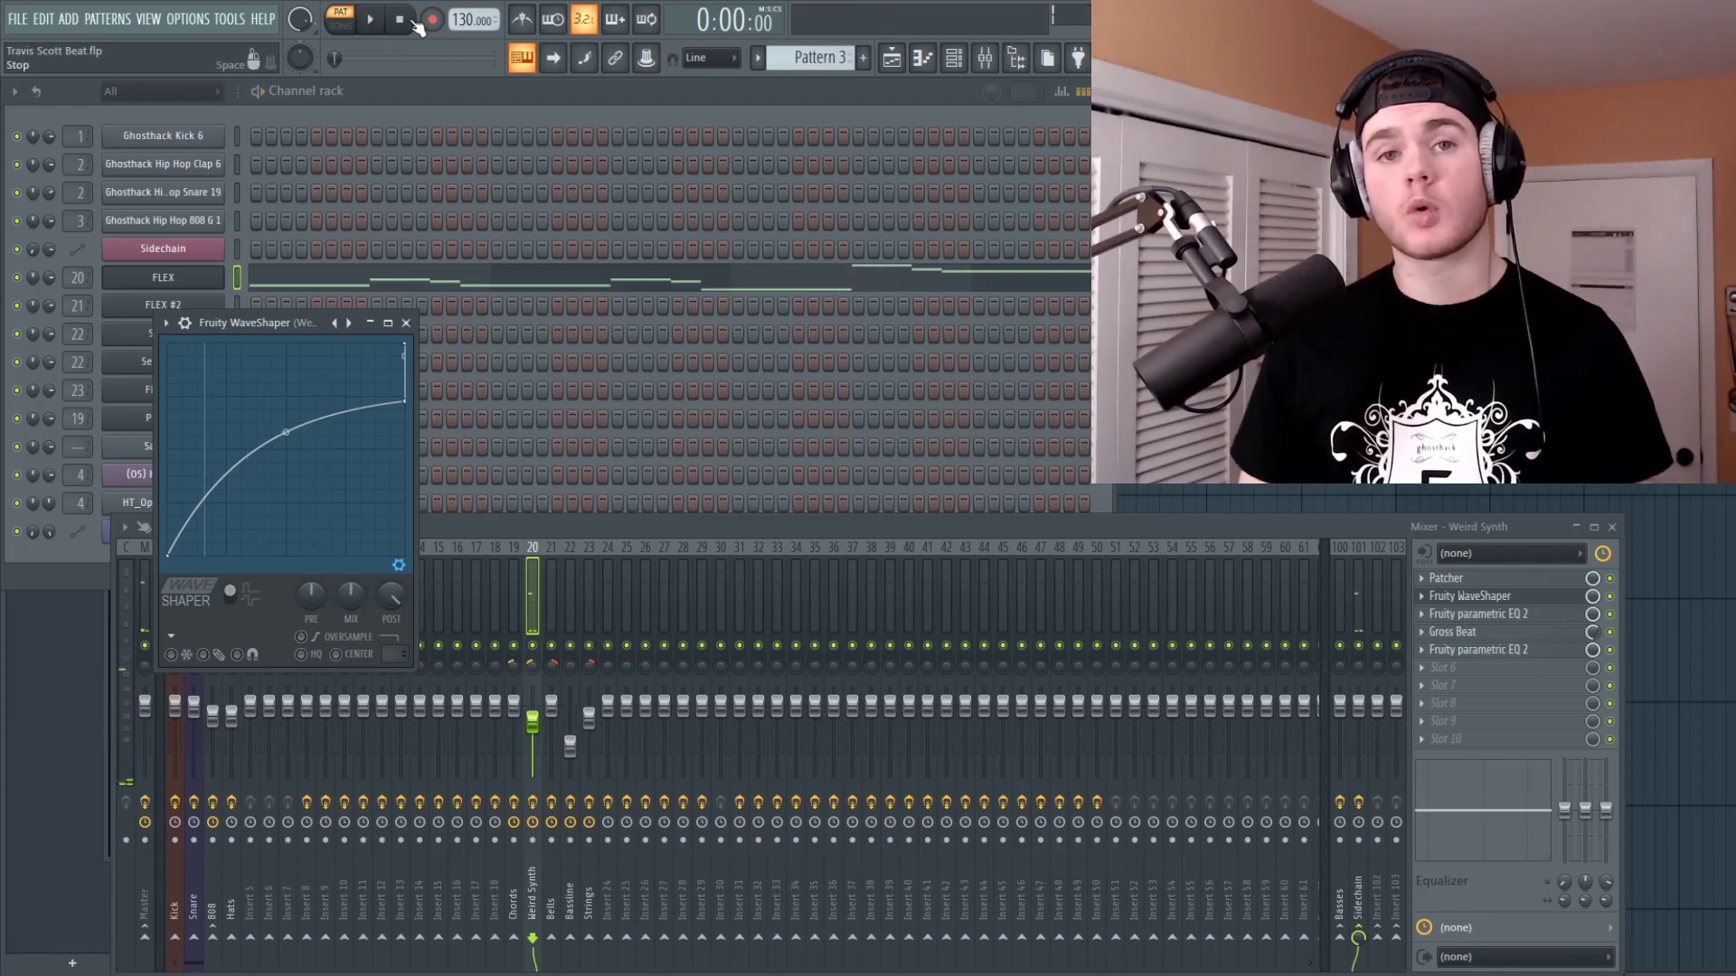
left_click(1549, 593)
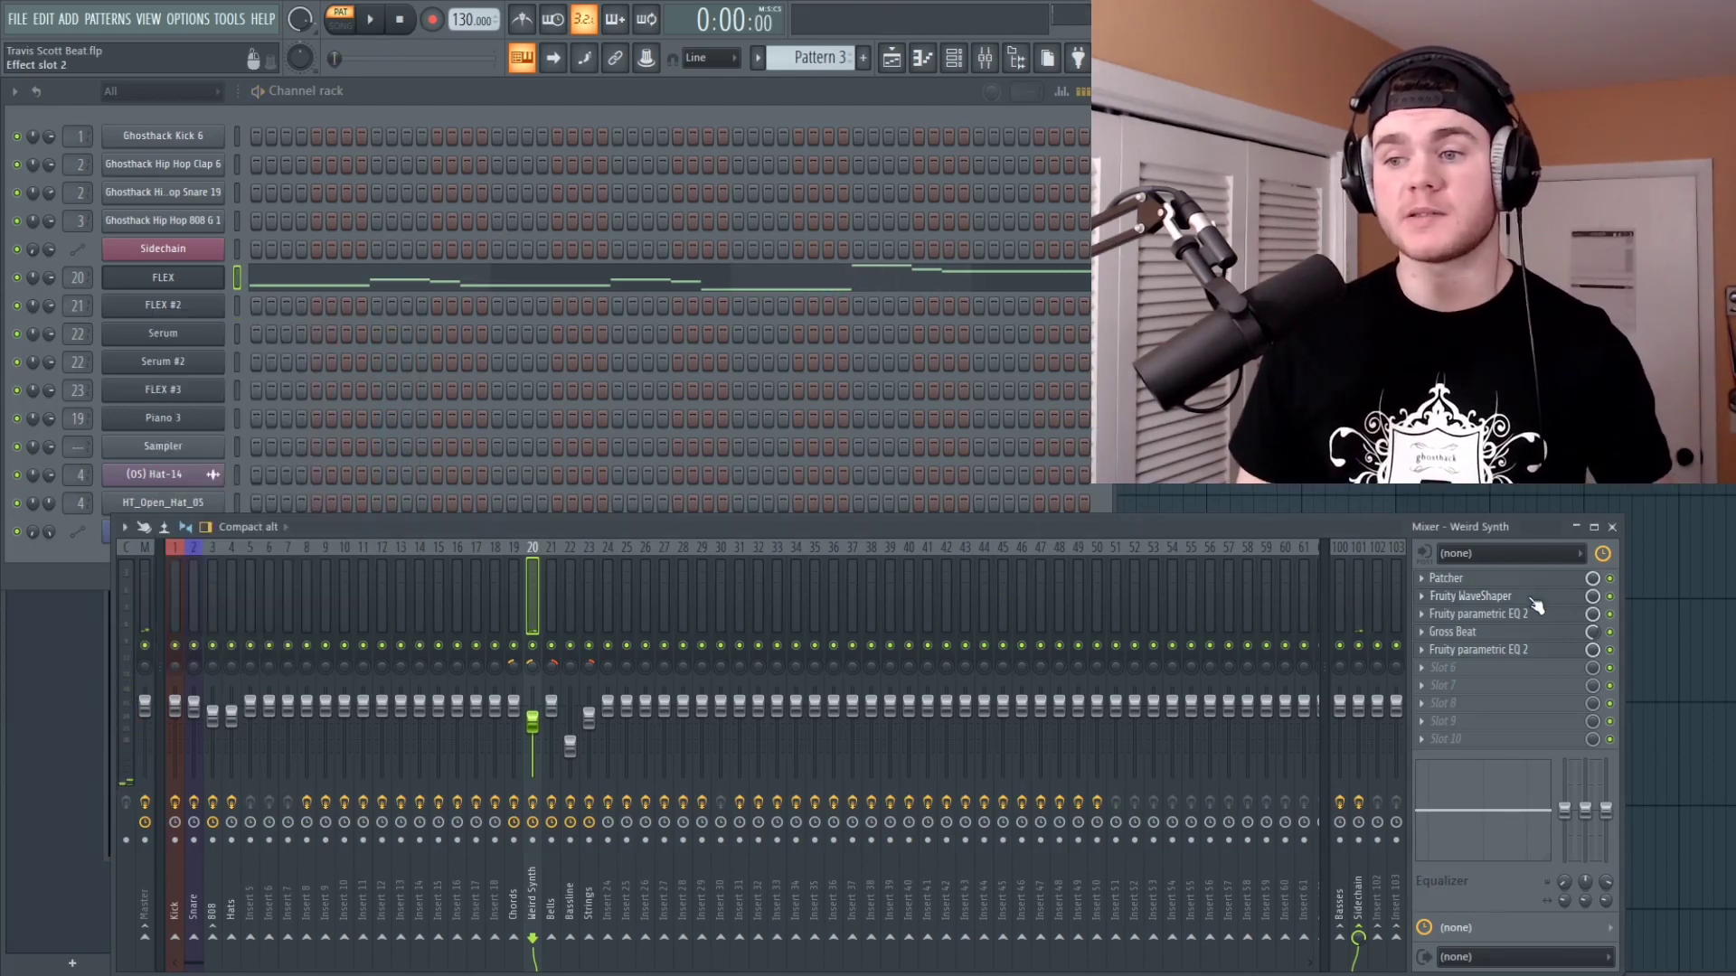
left_click(1534, 613)
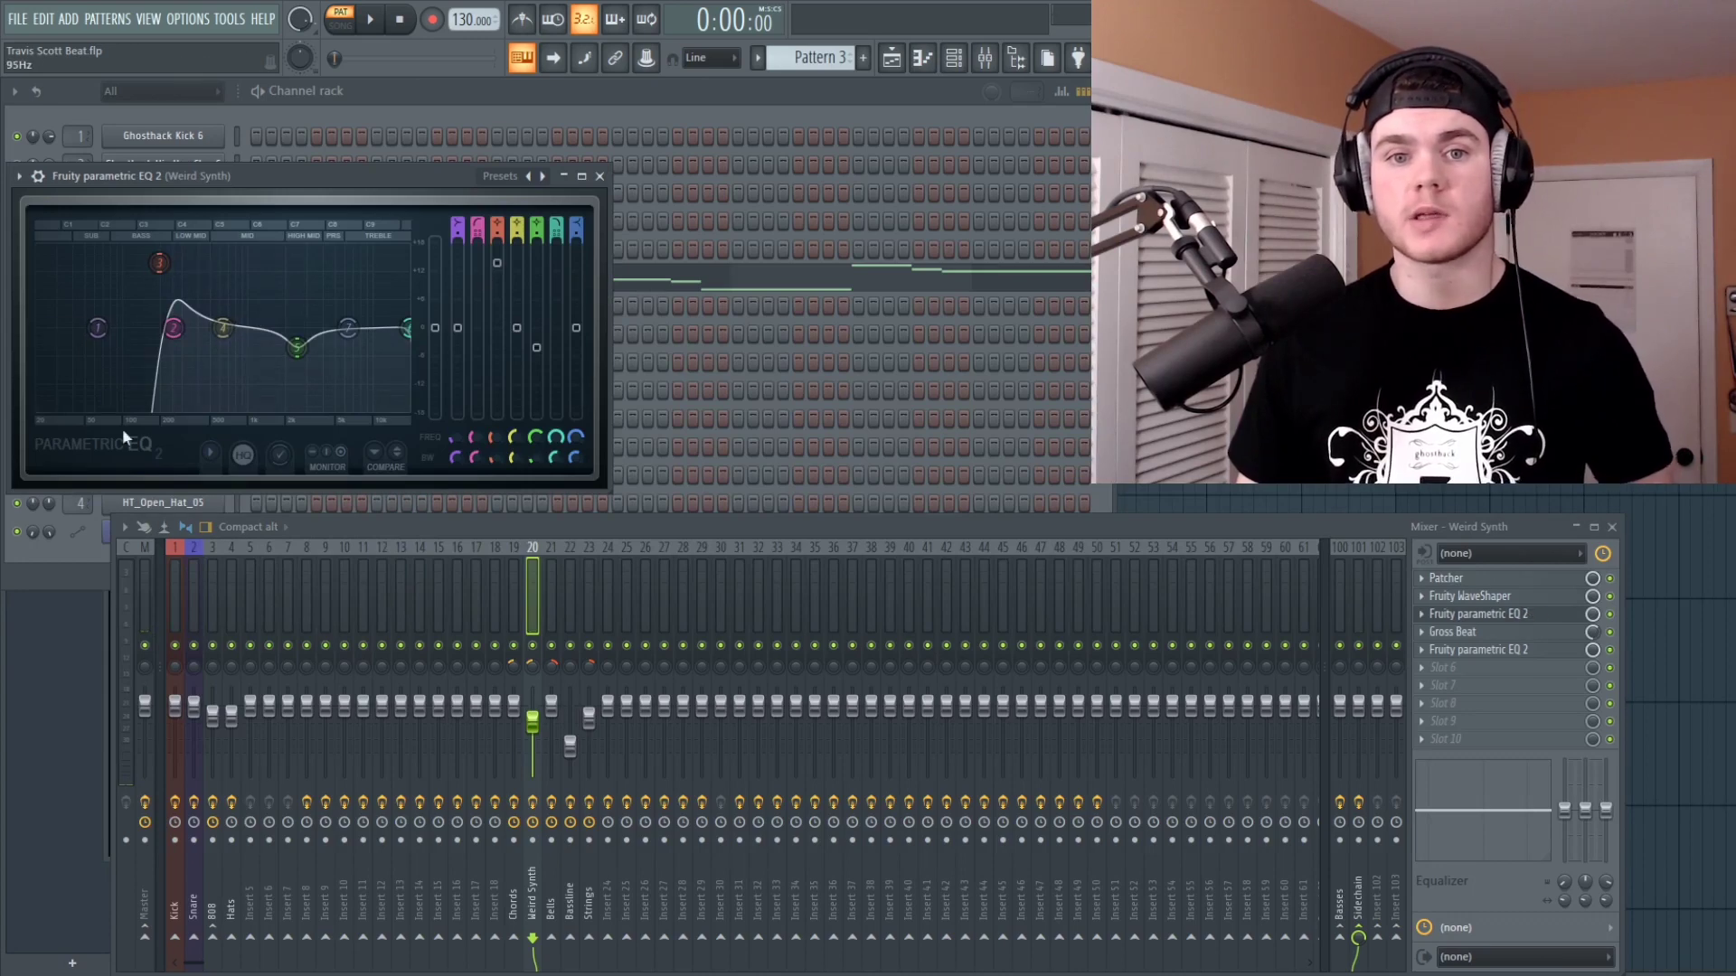
Step: Show Gross Beat on the Weird Synth track, reposition its window, load the Momentary preset and choose the 1/2 Speed time effect
left_click(1469, 615)
left_click(1508, 635)
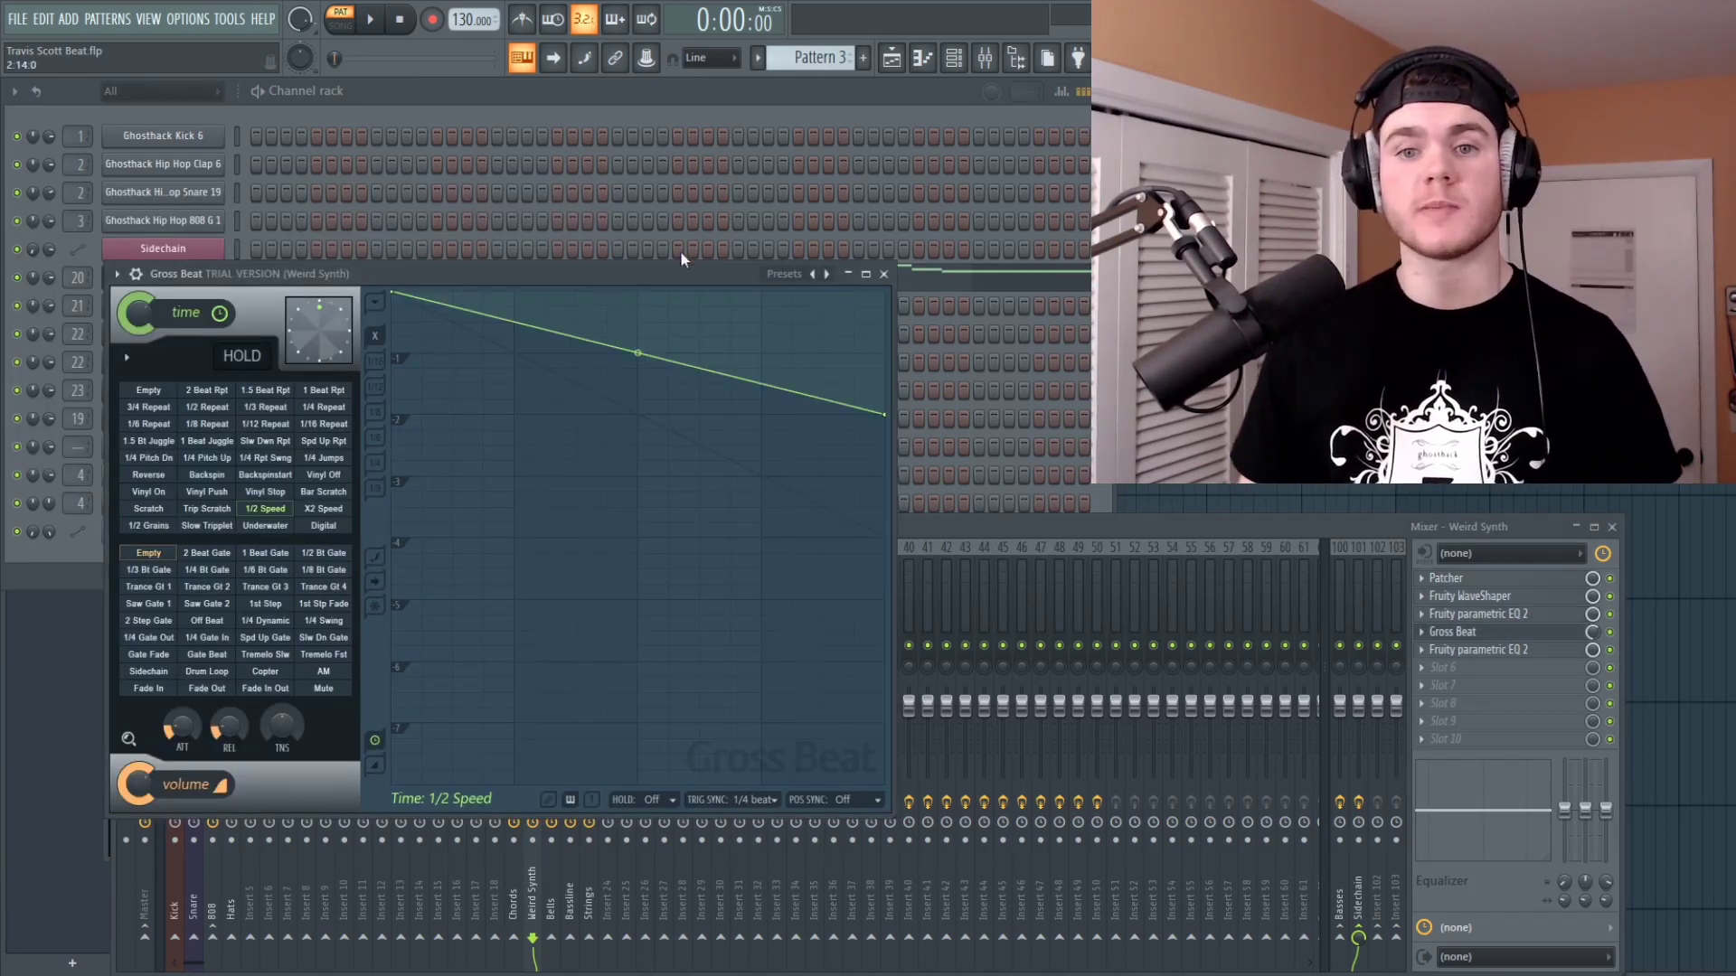
left_click_drag(638, 278, 680, 273)
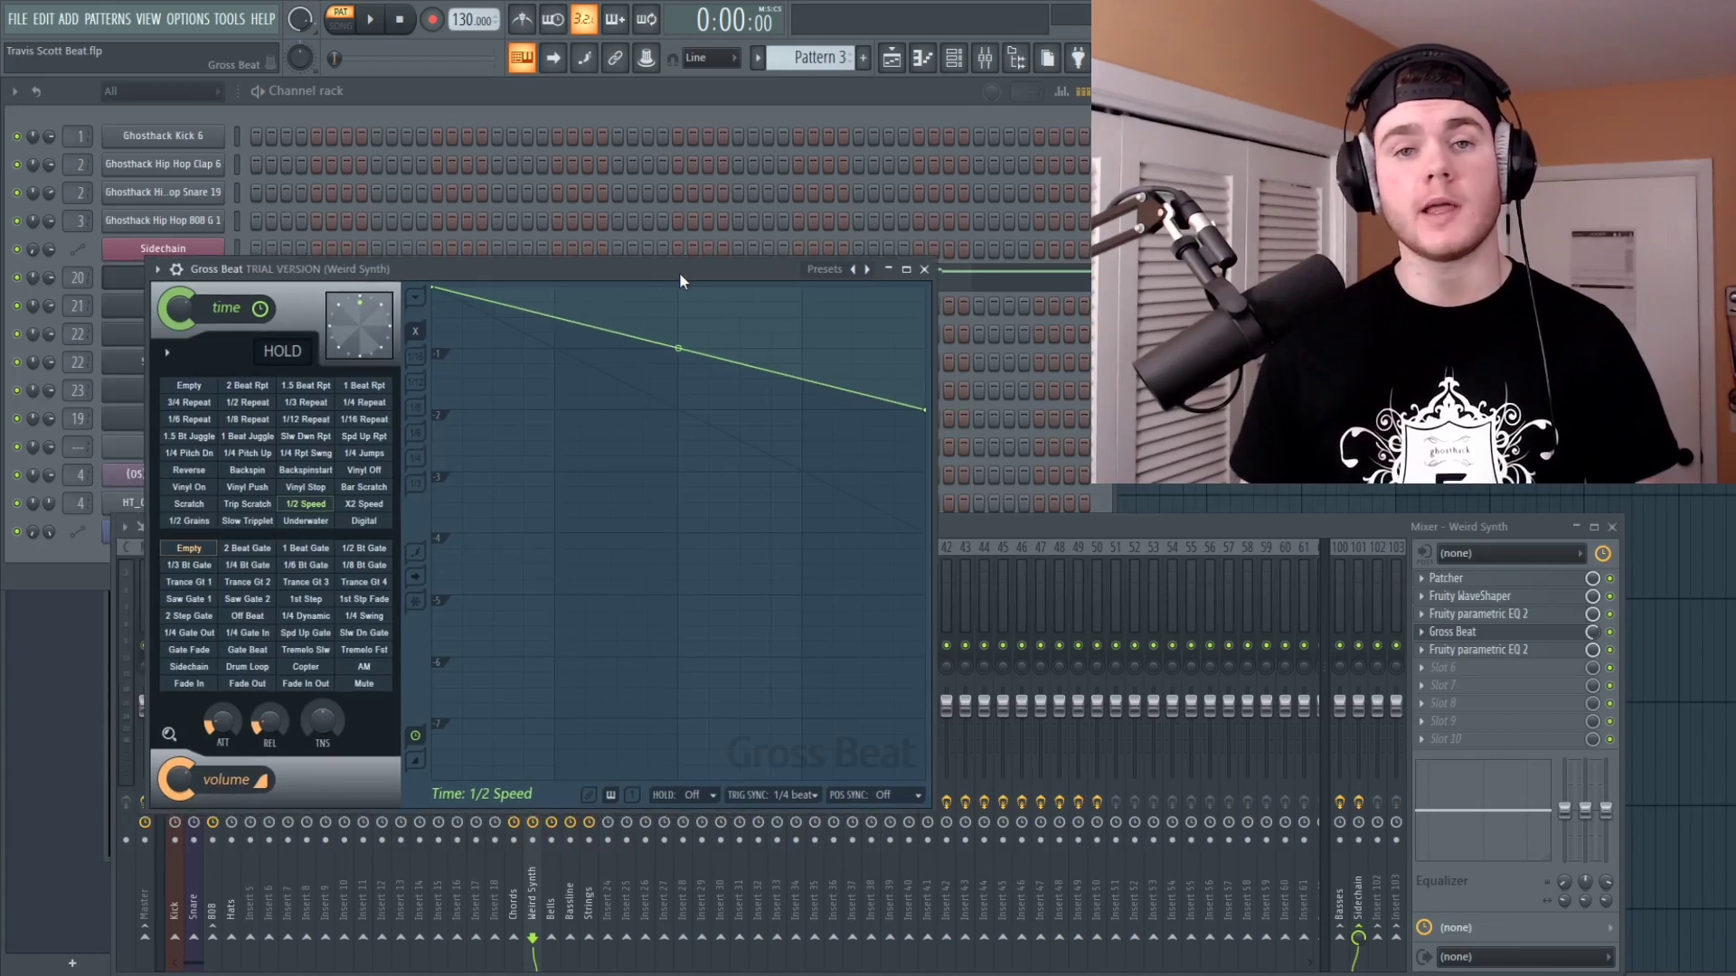
left_click(833, 271)
left_click(870, 316)
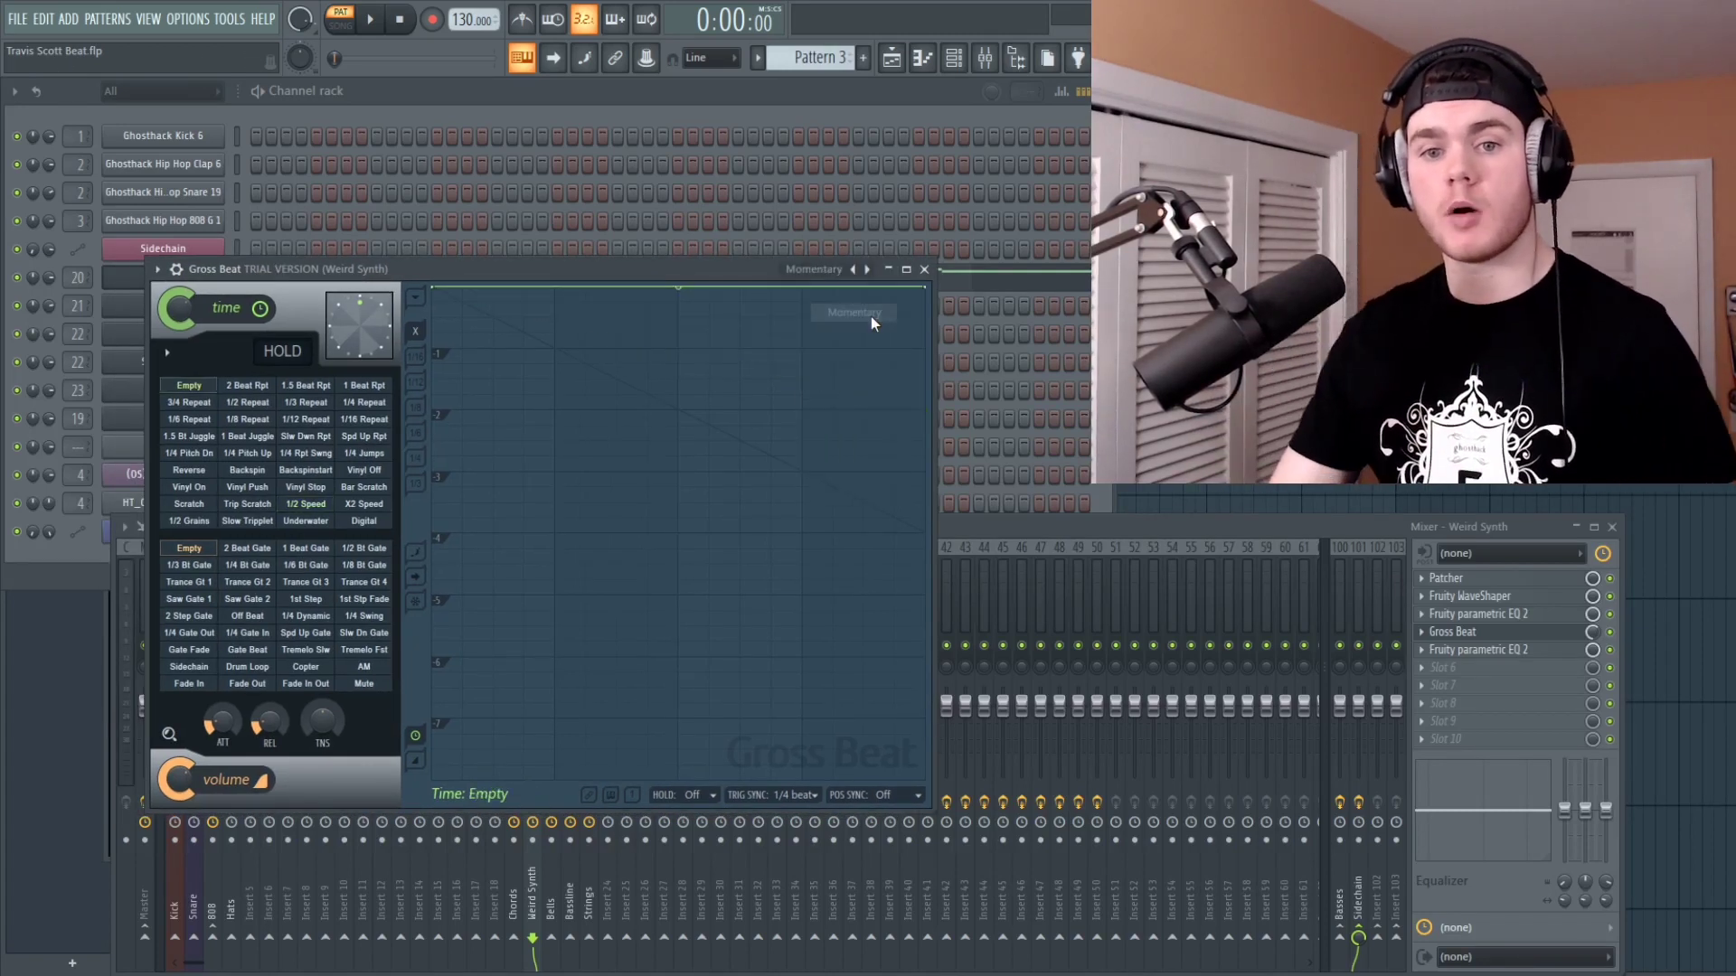
left_click(308, 504)
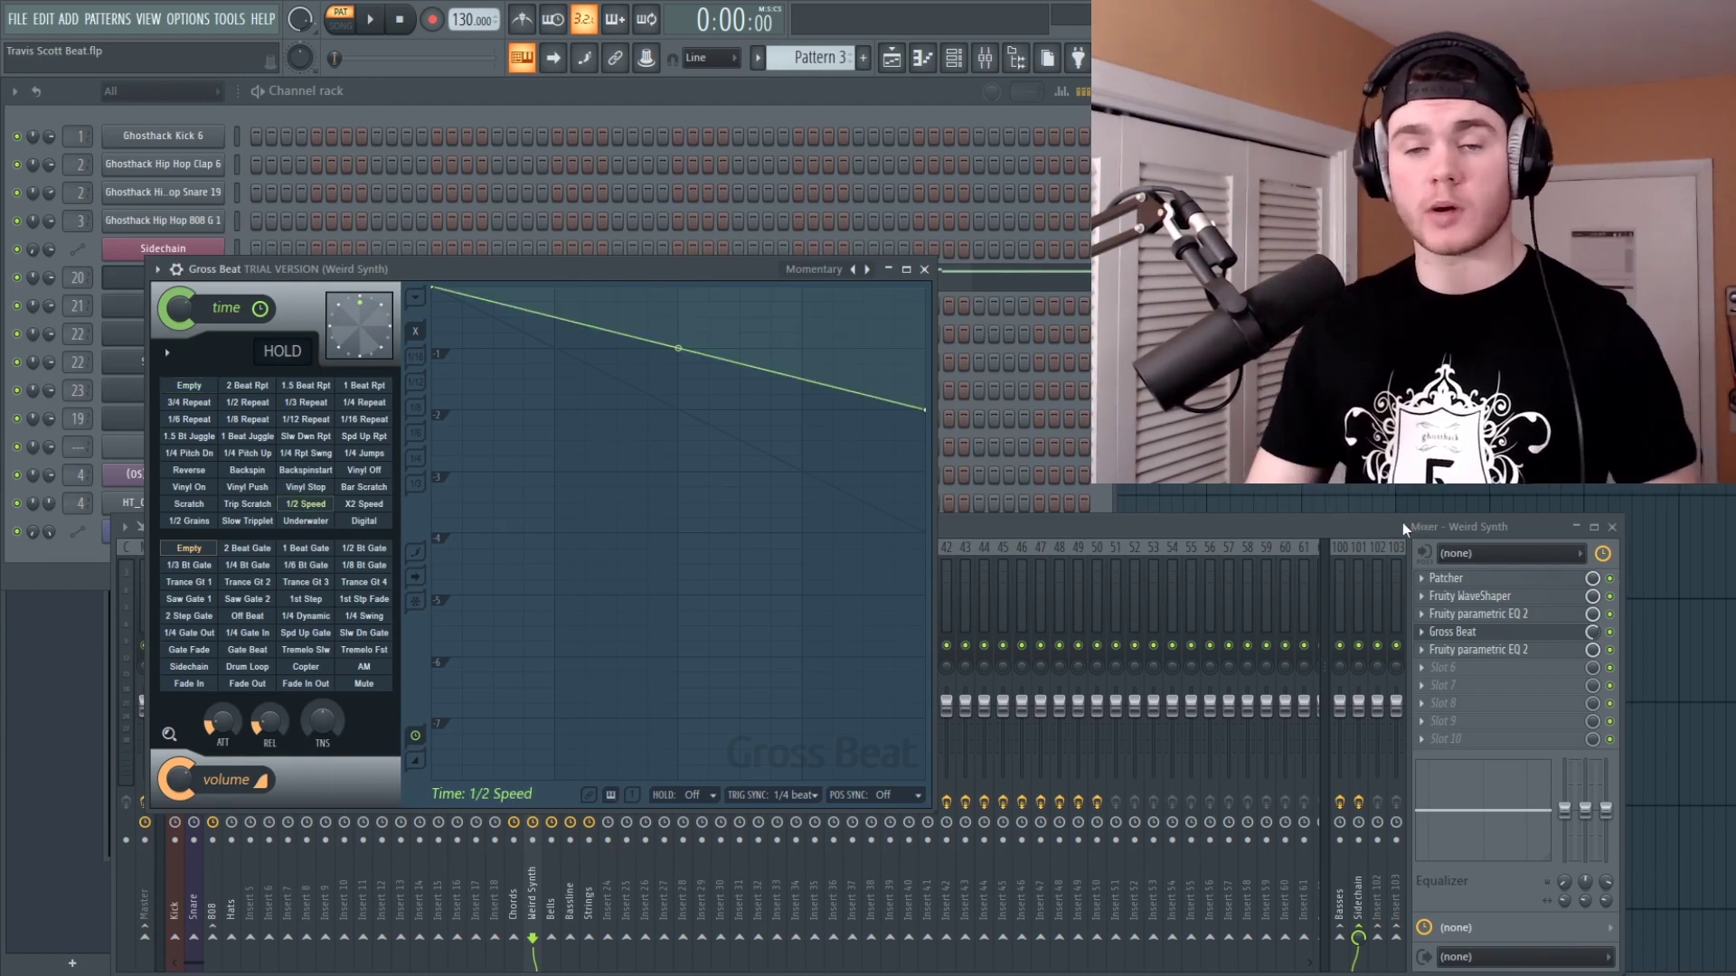
Step: Raise Gross Beat's mix level on the Weird Synth track to 98% and play the melody with its window in front
left_click(1592, 633)
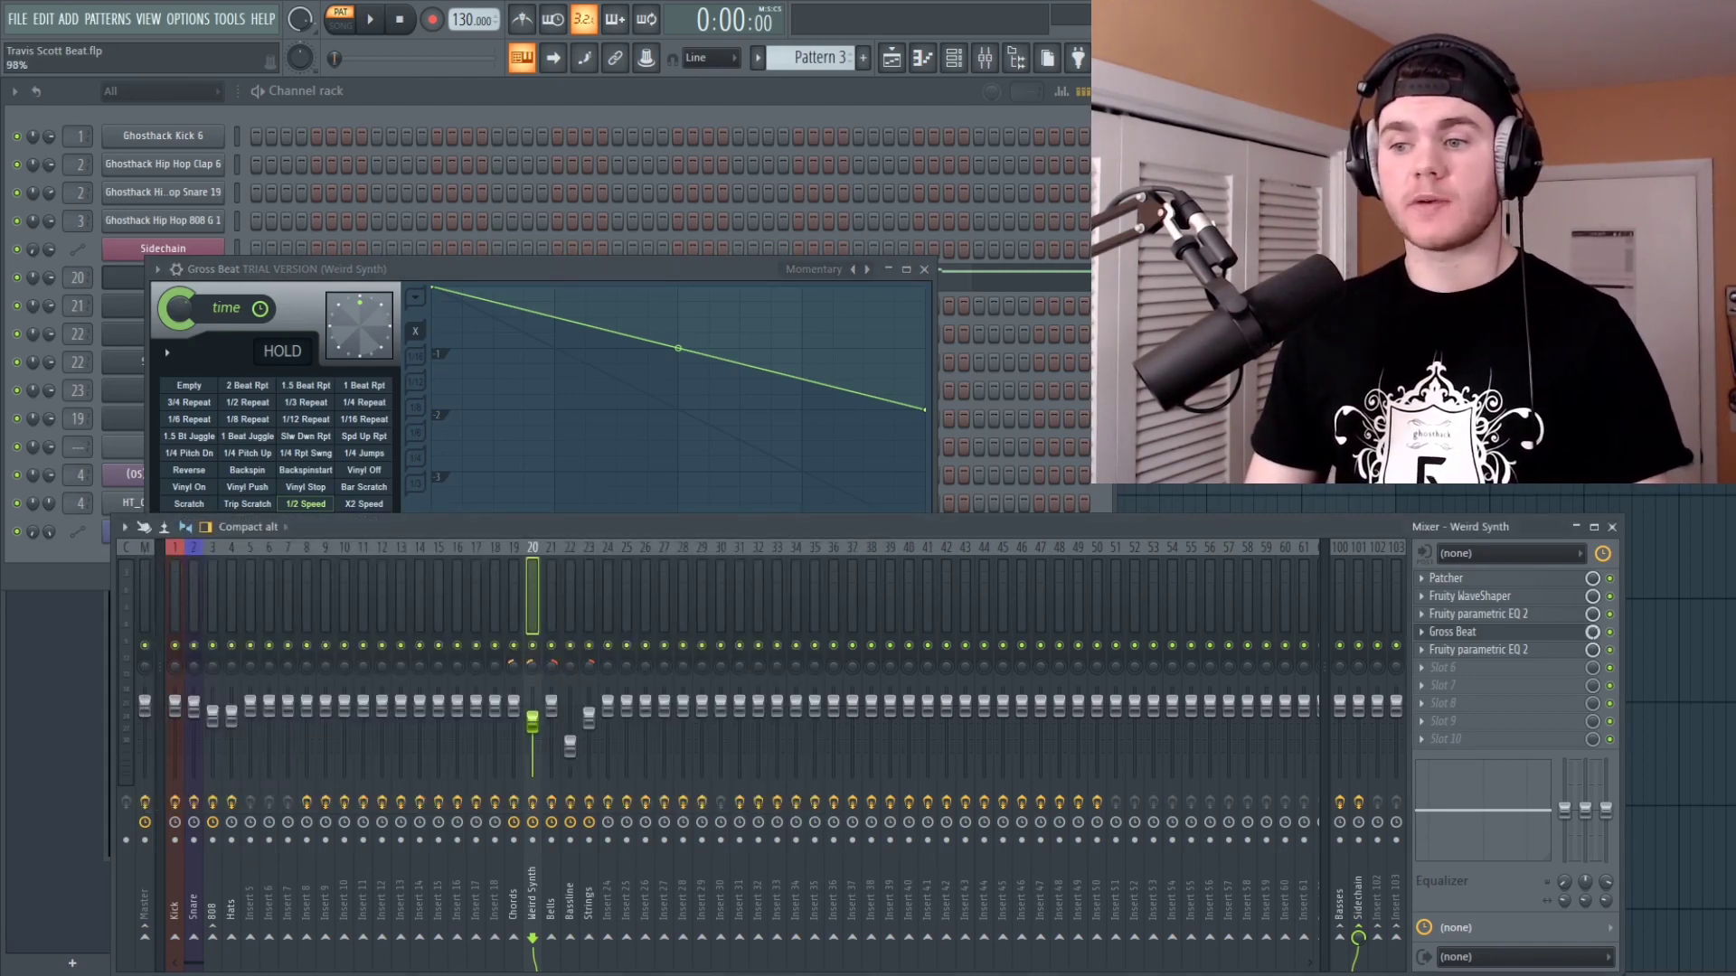
key("space")
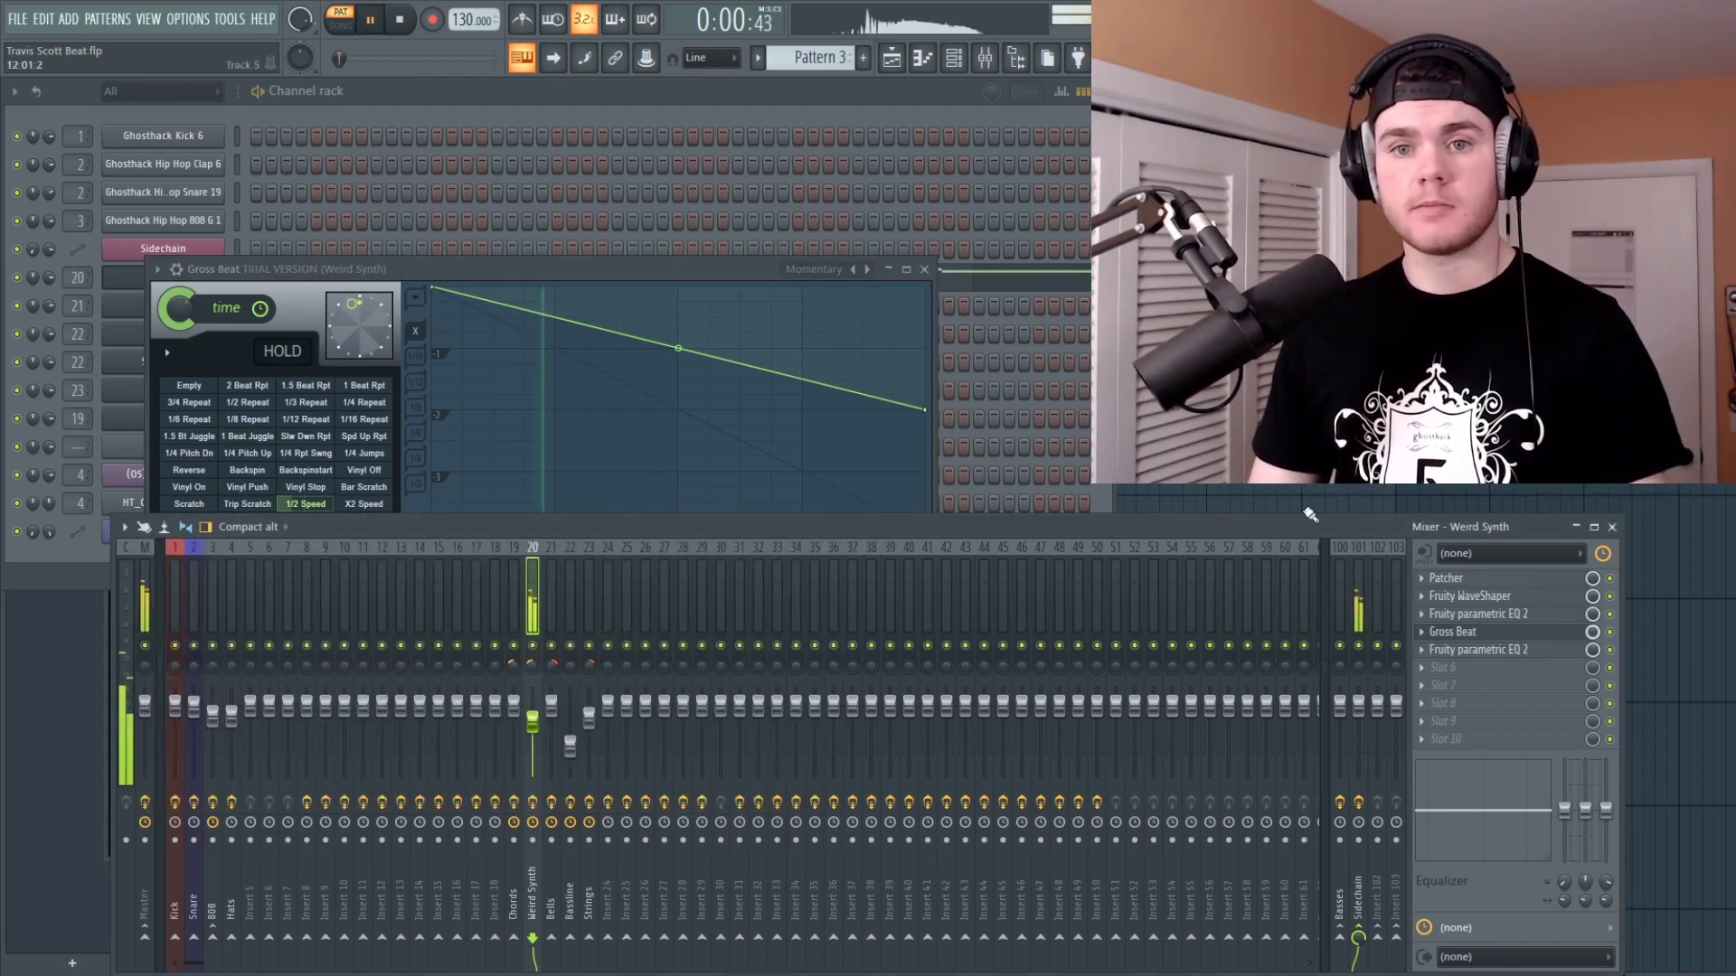
left_click(755, 268)
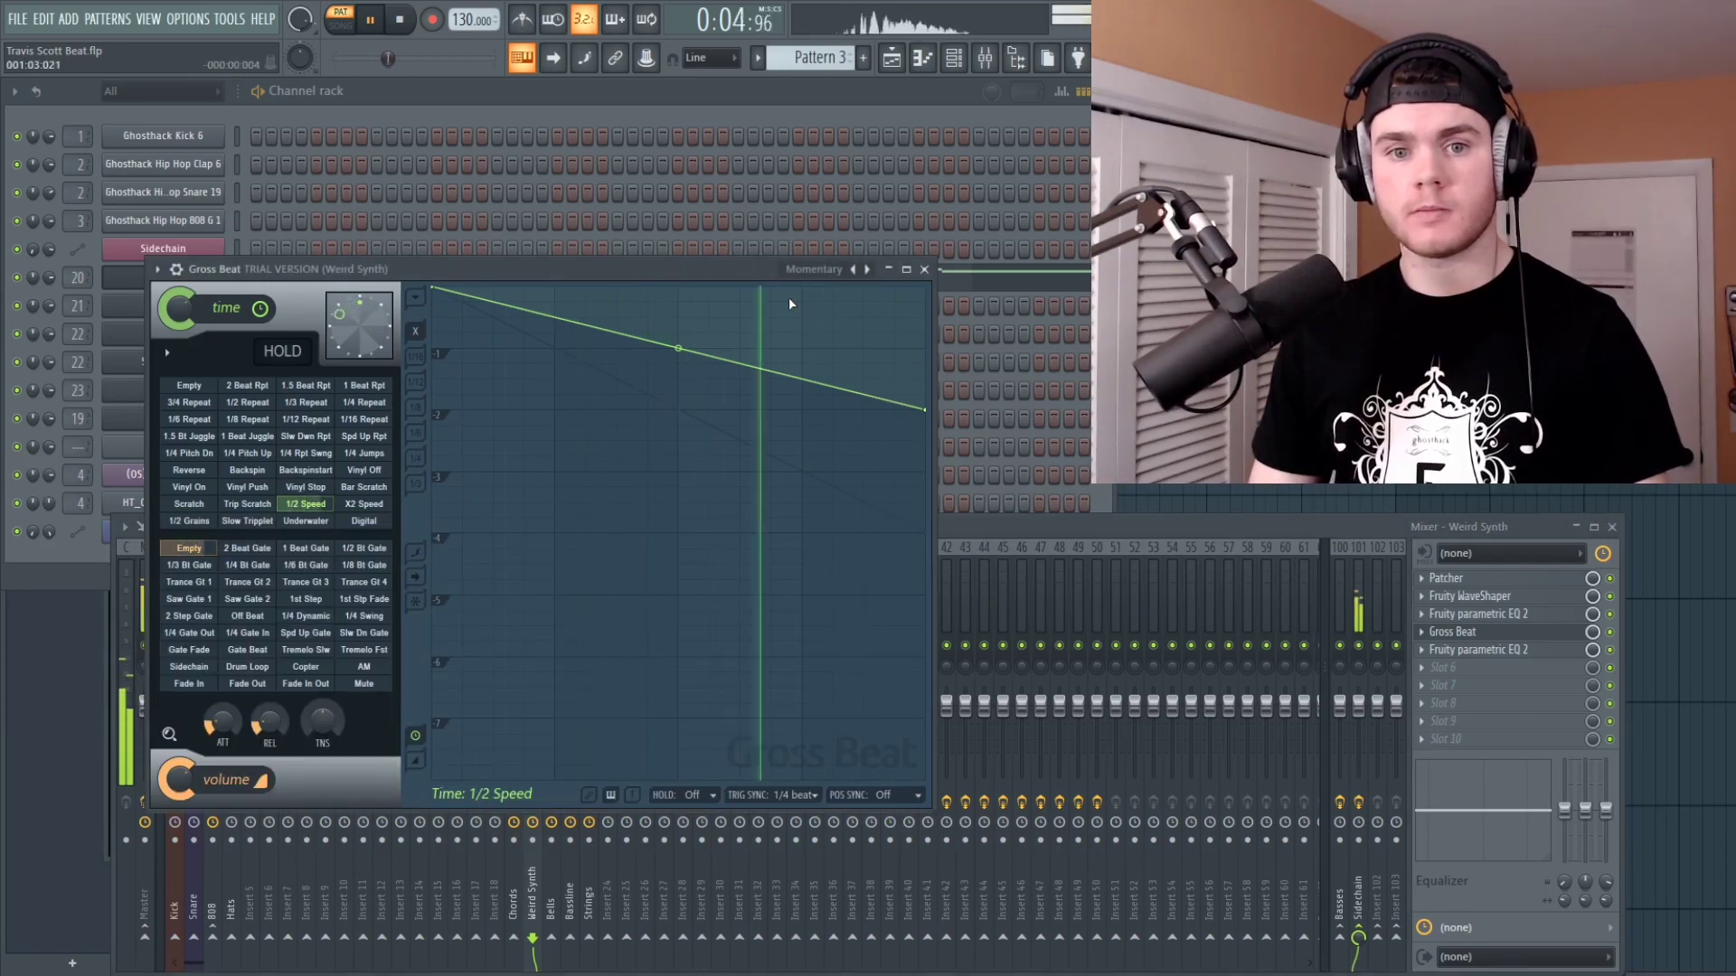
key("space")
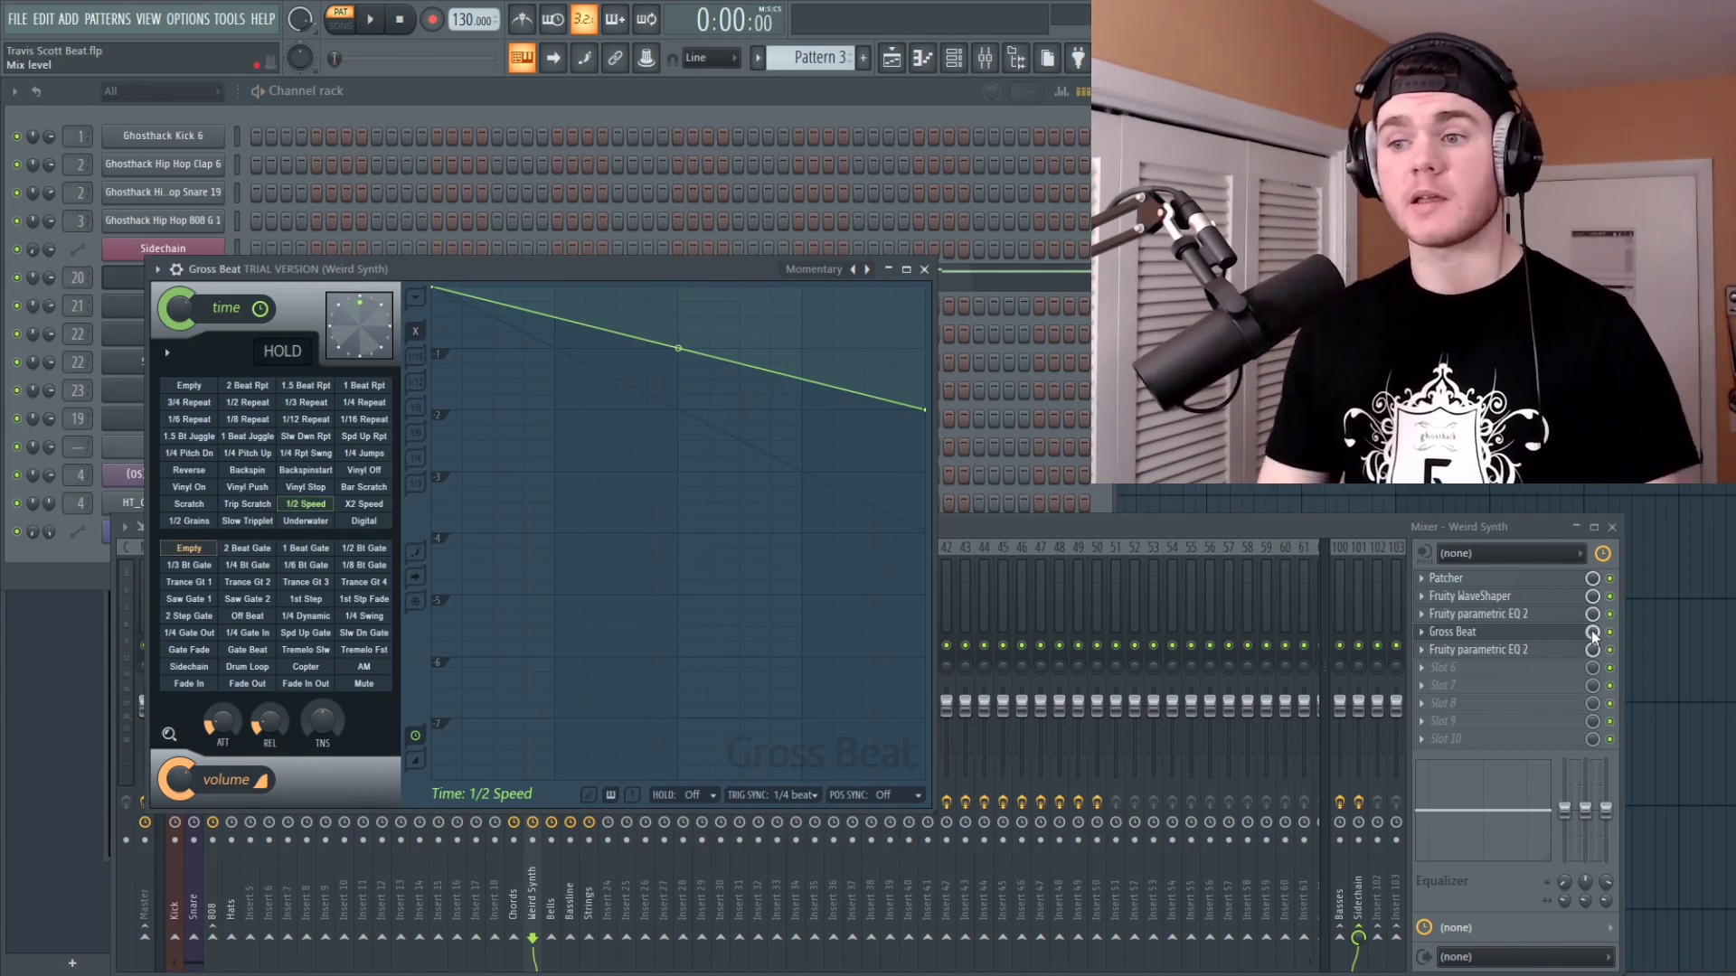
Step: Set Gross Beat's mix level on the Weird Synth track to 57% and audition the melody
left_click_drag(1592, 632, 1592, 647)
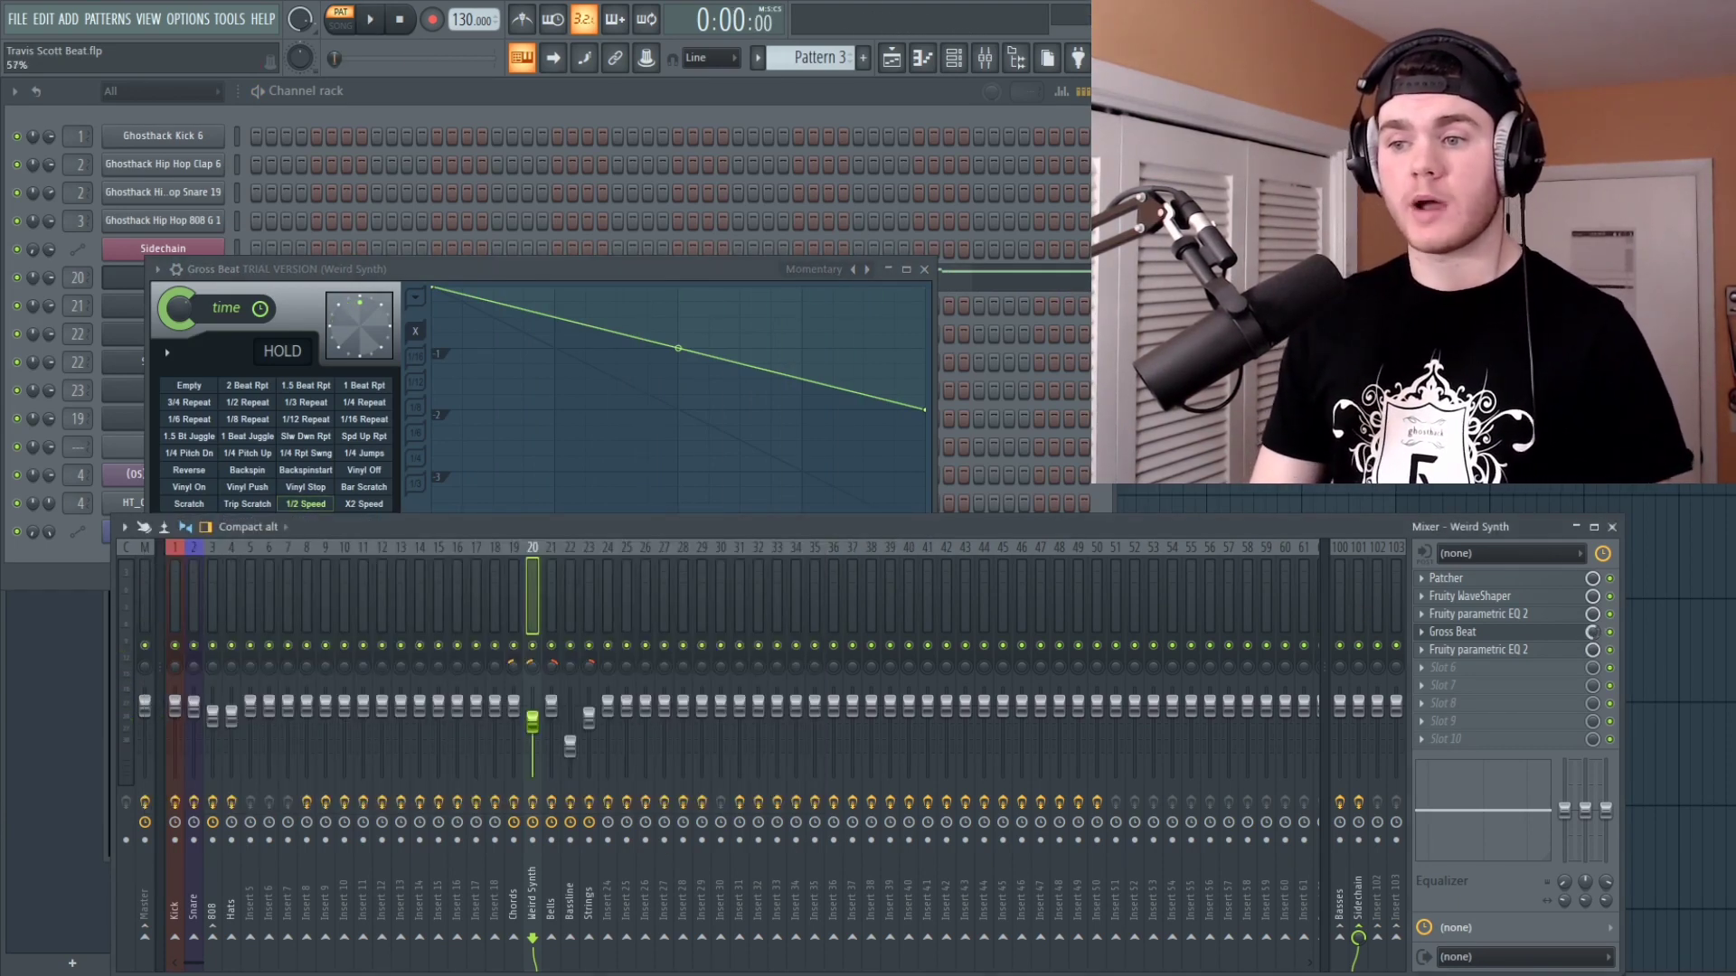
key("space")
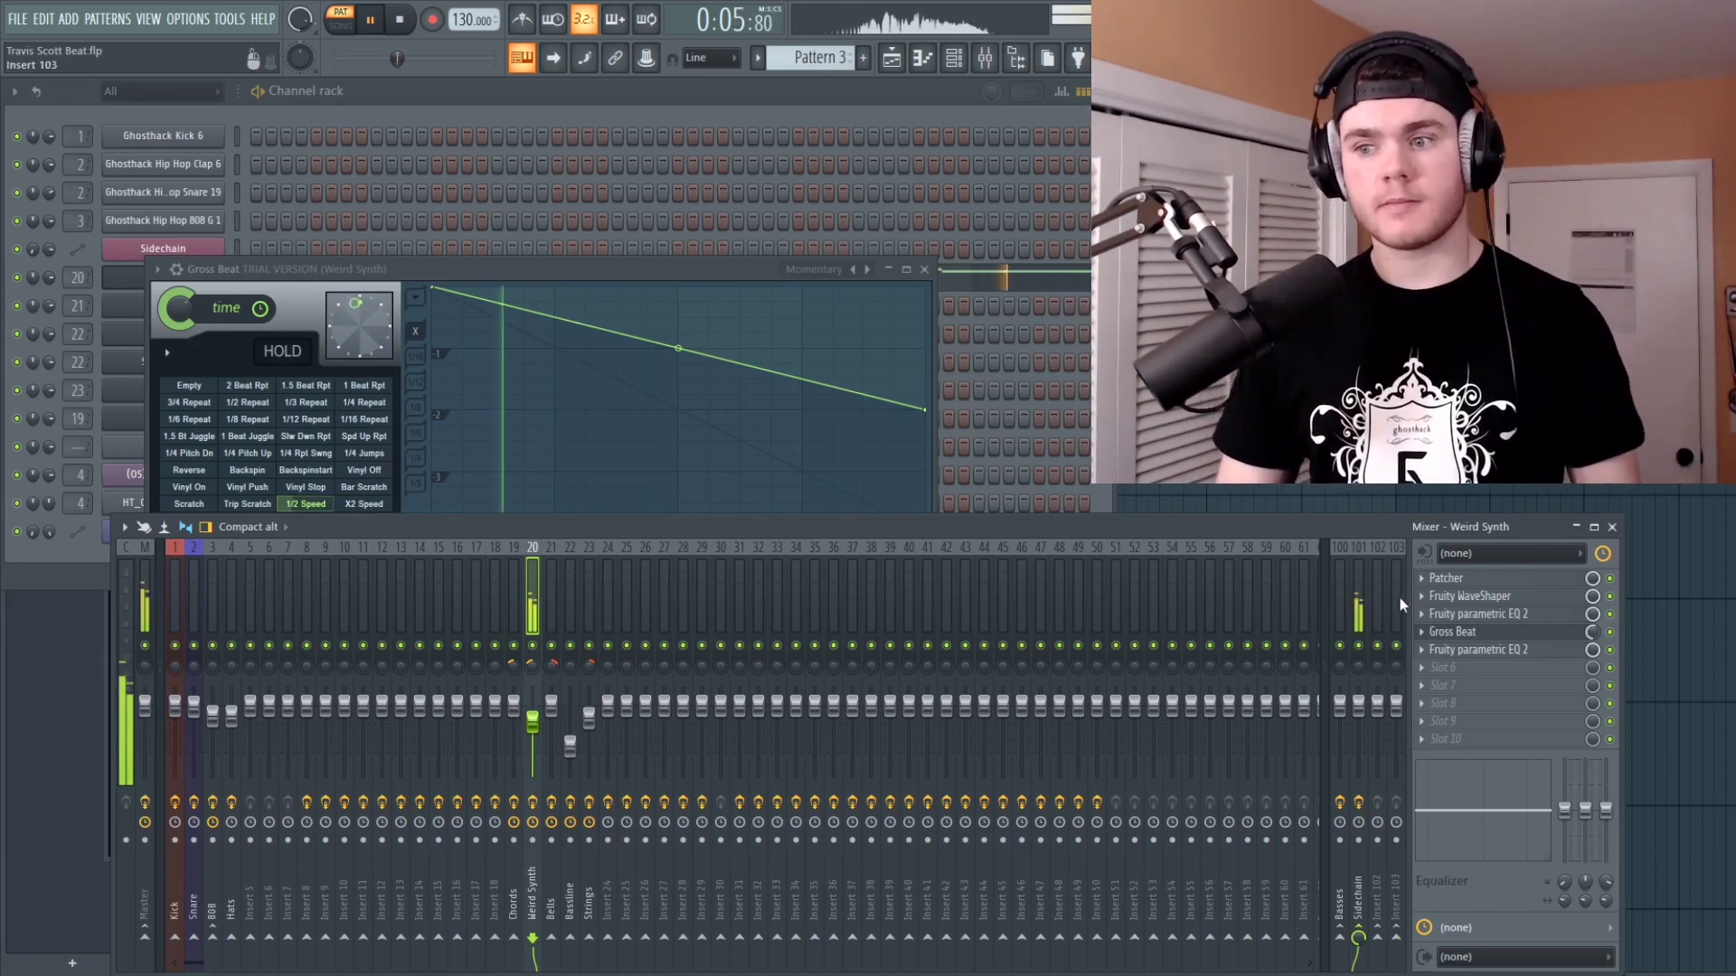
key("space")
Step: Close Gross Beat, examine the Weird Synth's final Fruity parametric EQ 2 and close it
left_click(1473, 632)
left_click(1504, 651)
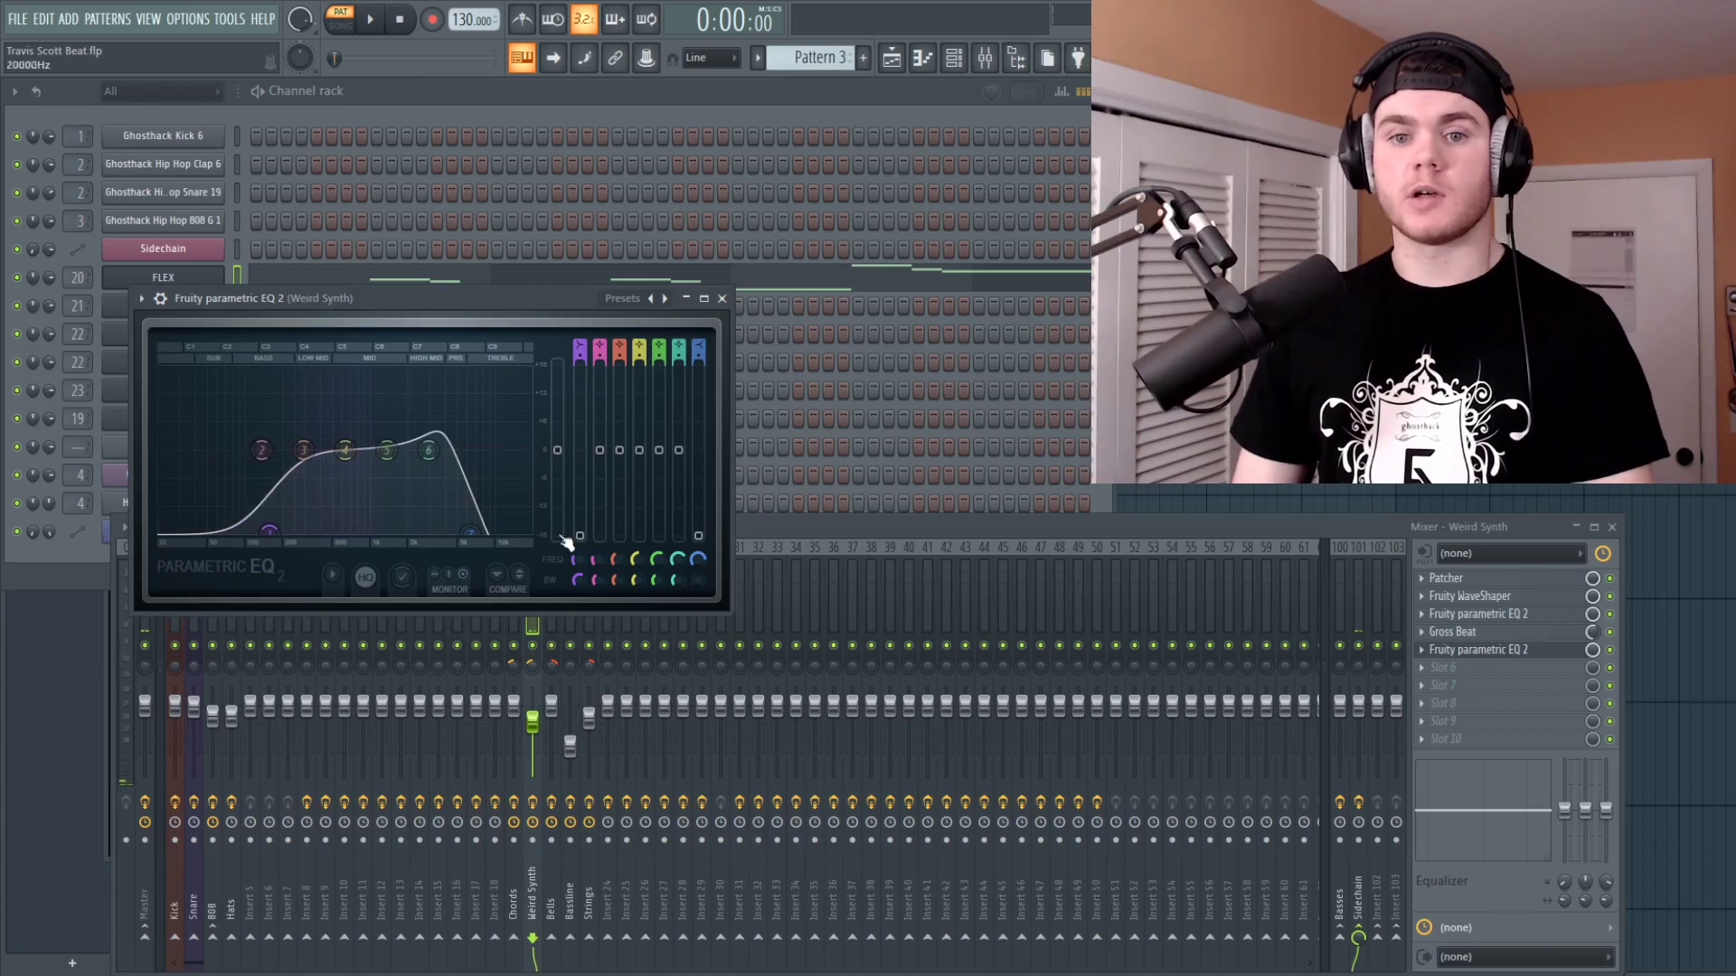
left_click(722, 300)
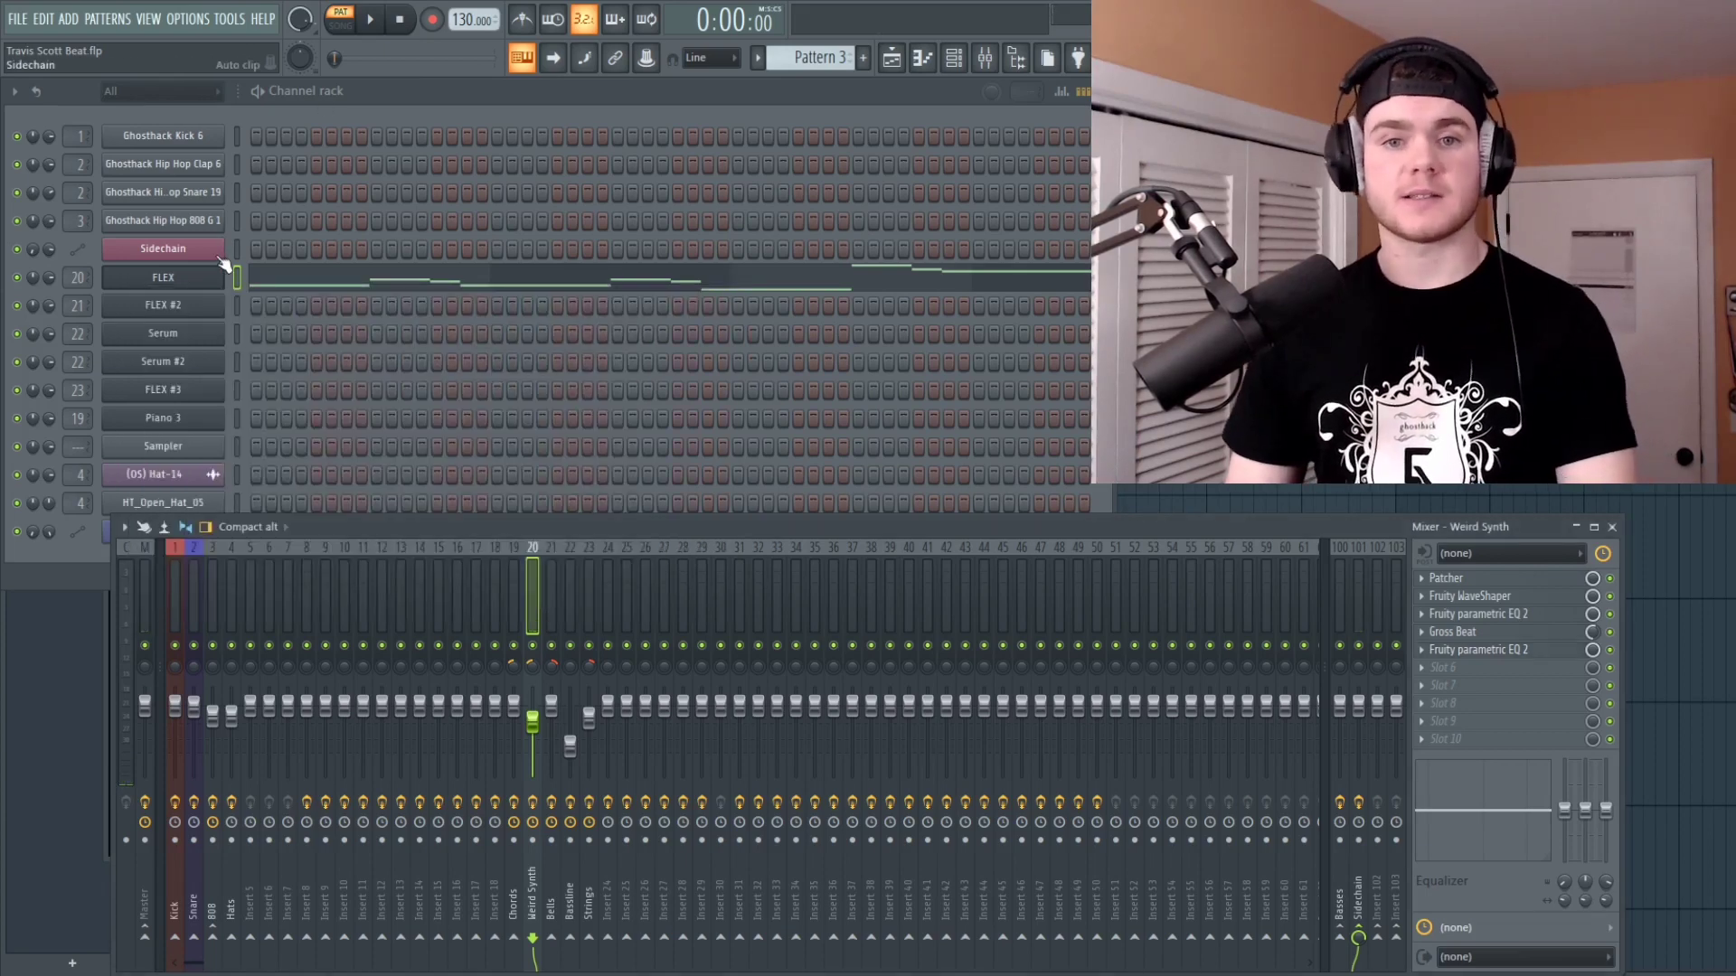
Step: Show the playlist and play the Track 6 chords together with the Track 7 Pattern 3 melody
key("F5")
key("space")
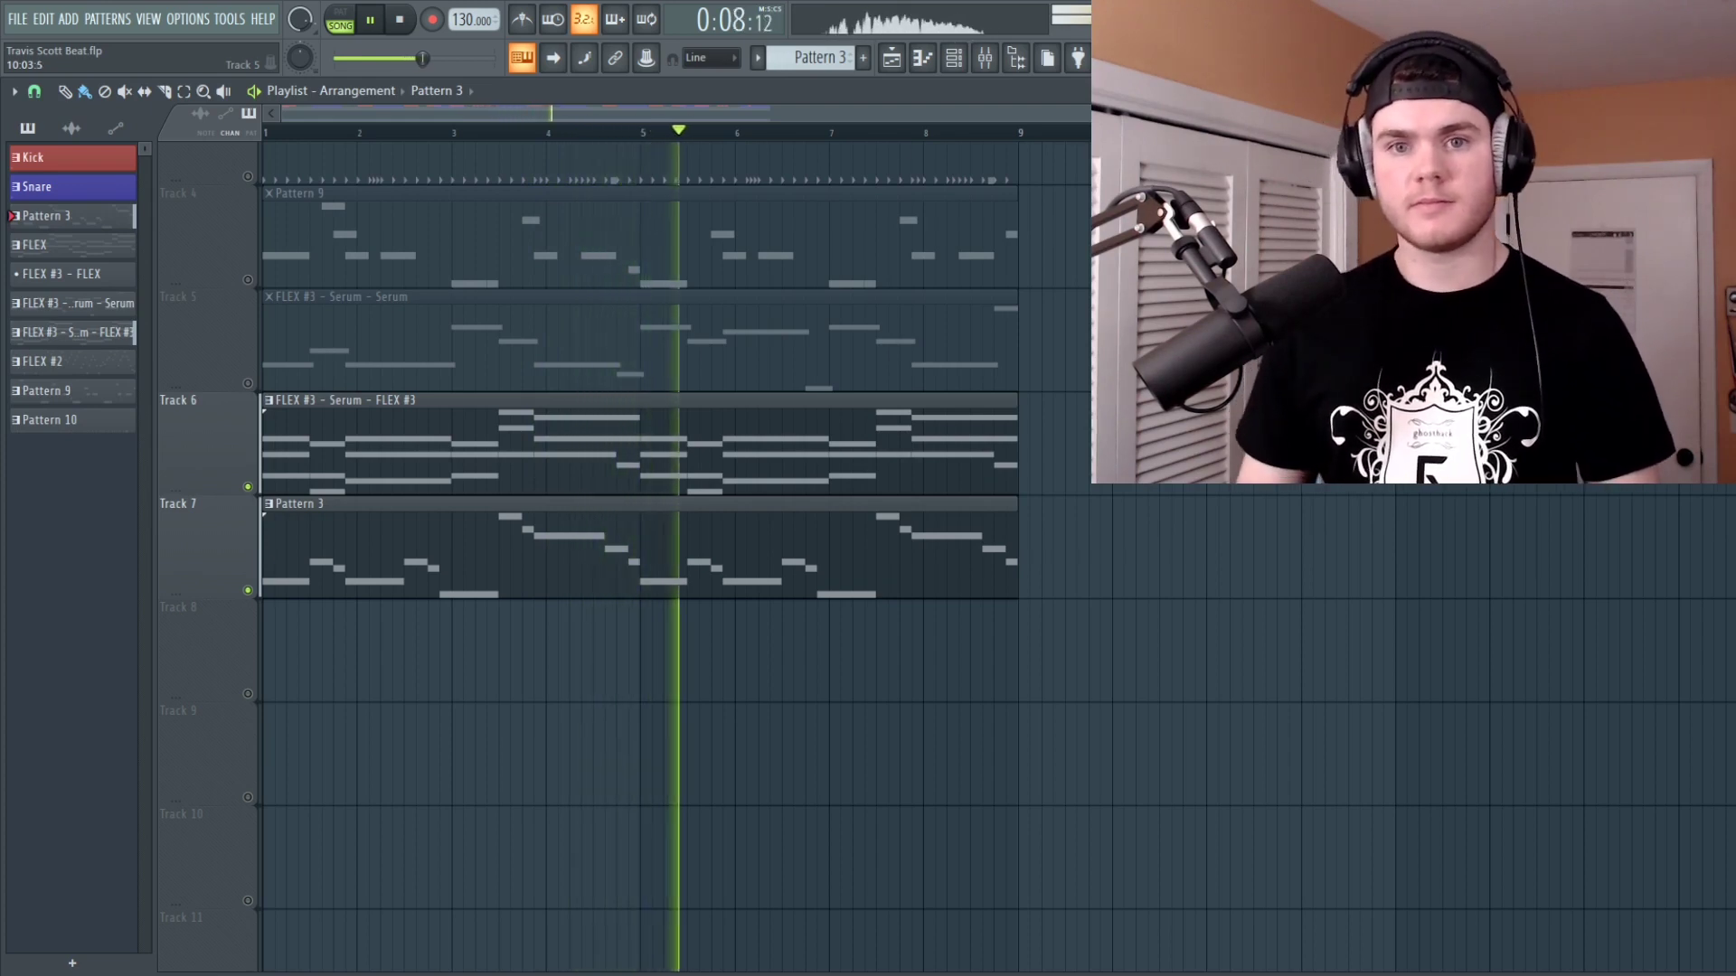
left_click(403, 20)
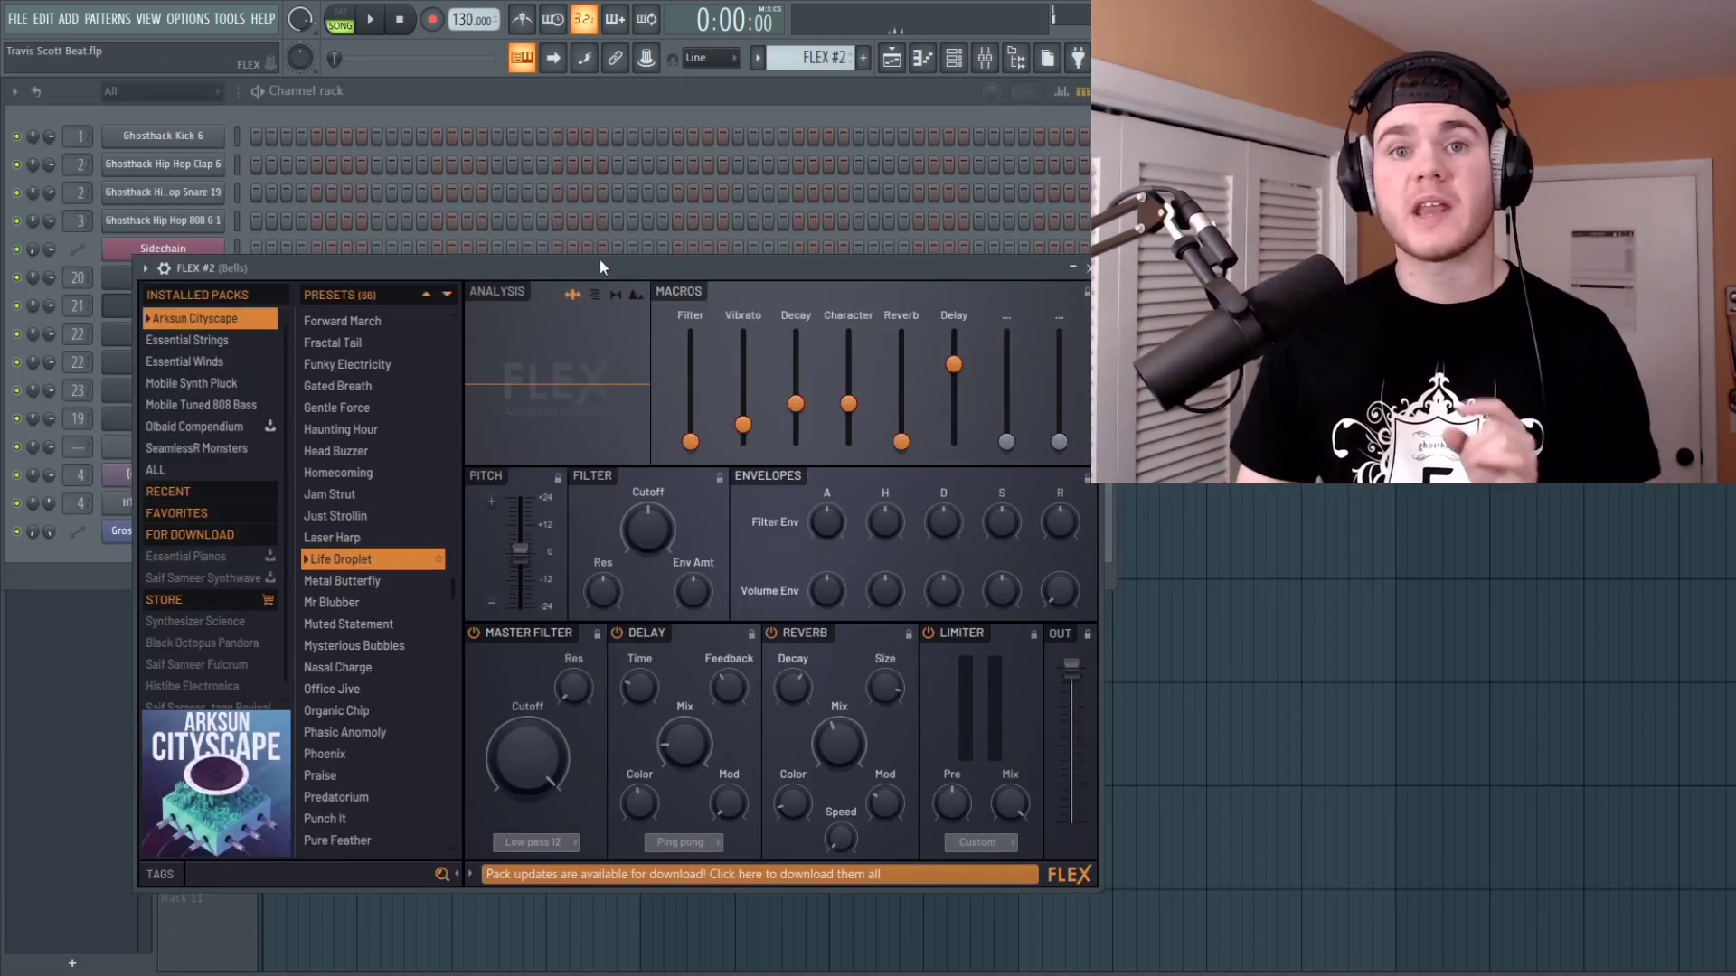
Step: Reposition the FLEX #2 window with the Life Droplet preset, play its pattern and show the Bells track in the mixer
left_click_drag(601, 262, 555, 253)
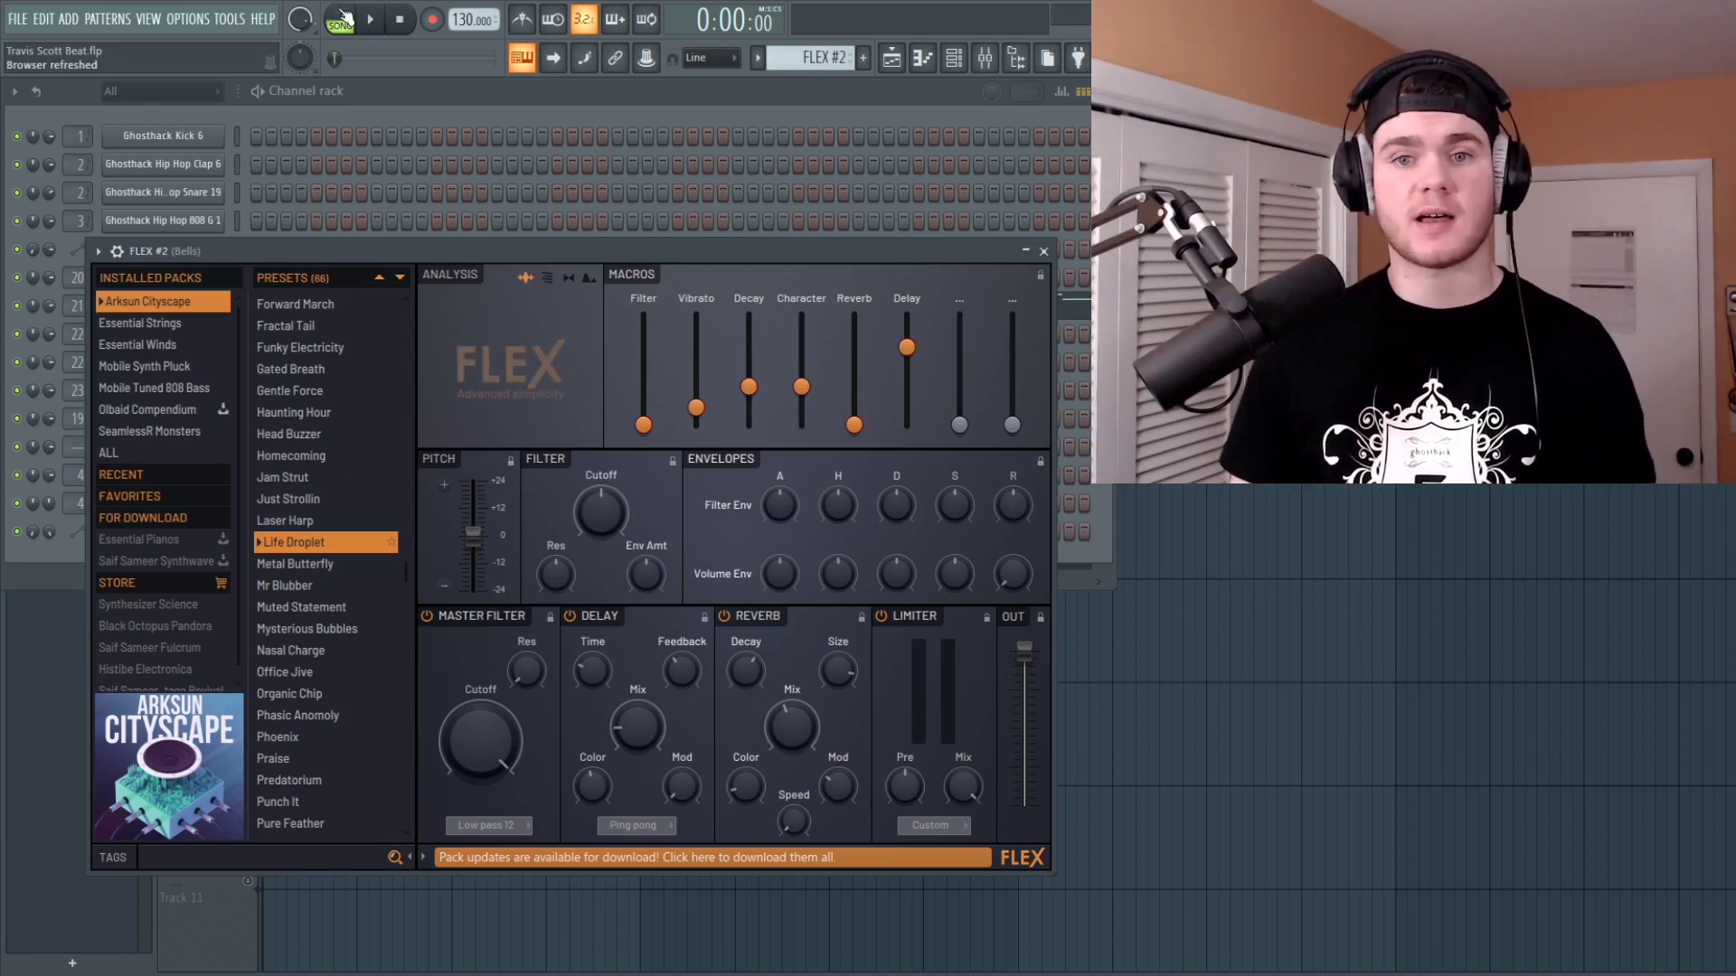
left_click_drag(447, 251, 442, 226)
key("space")
key("F9")
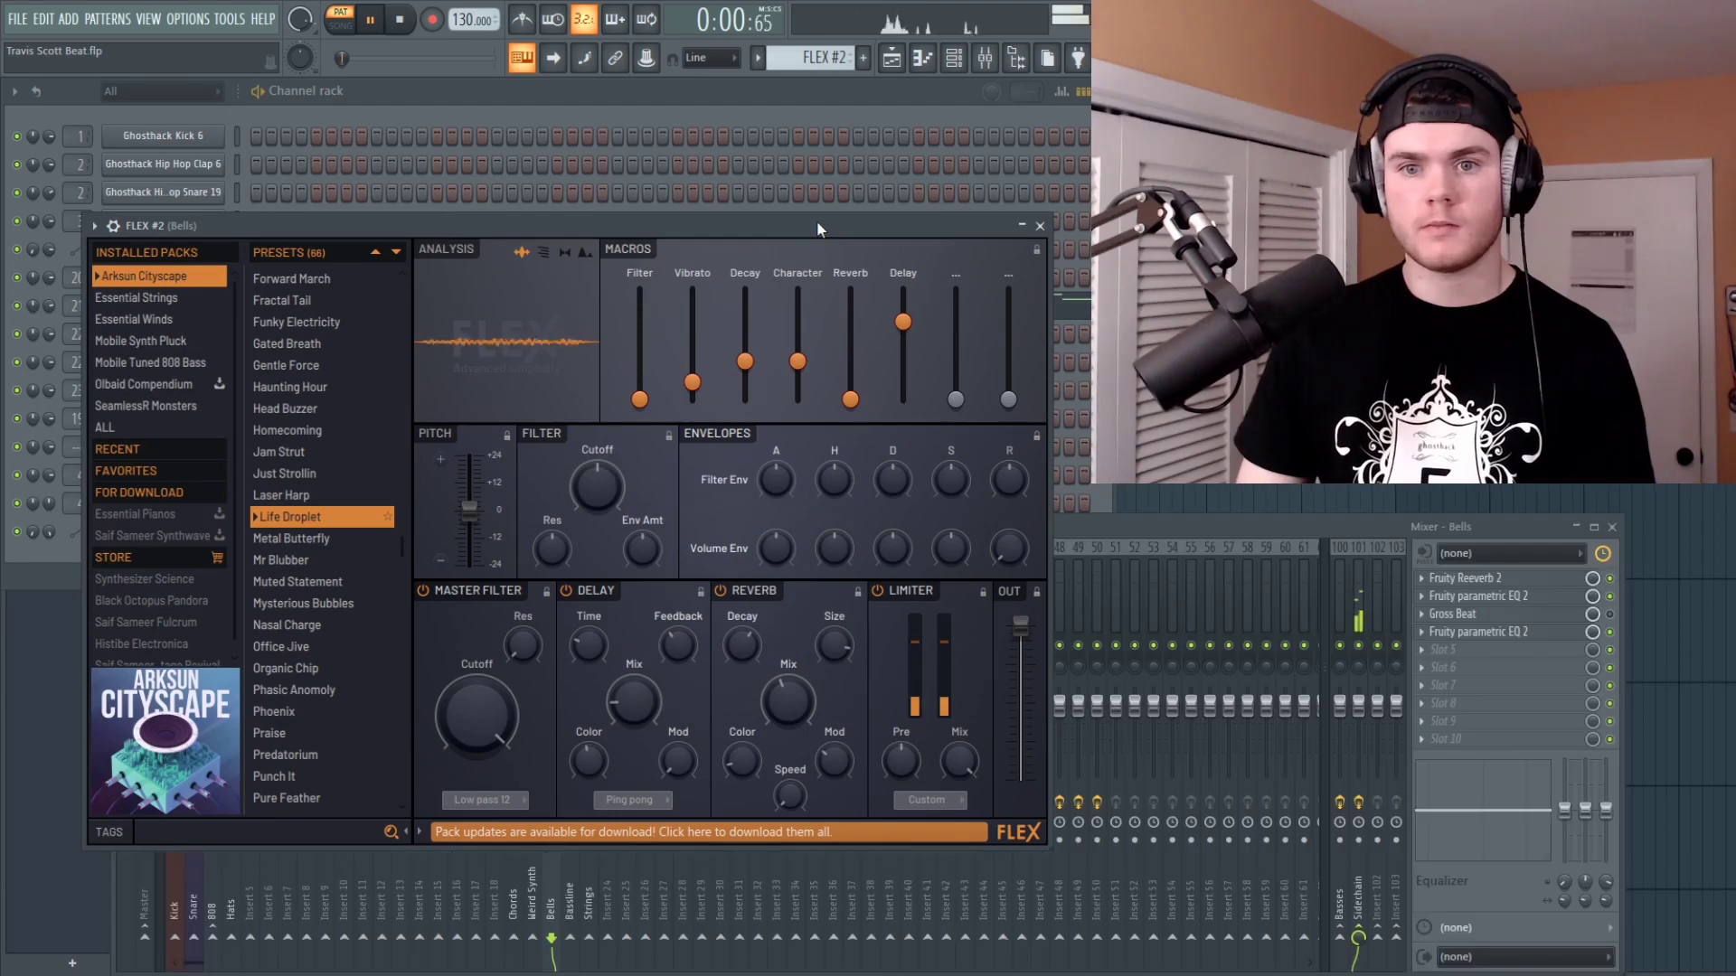
Step: Open the FLEX #2 bell notes in the piano roll and examine them during playback
left_click(803, 117)
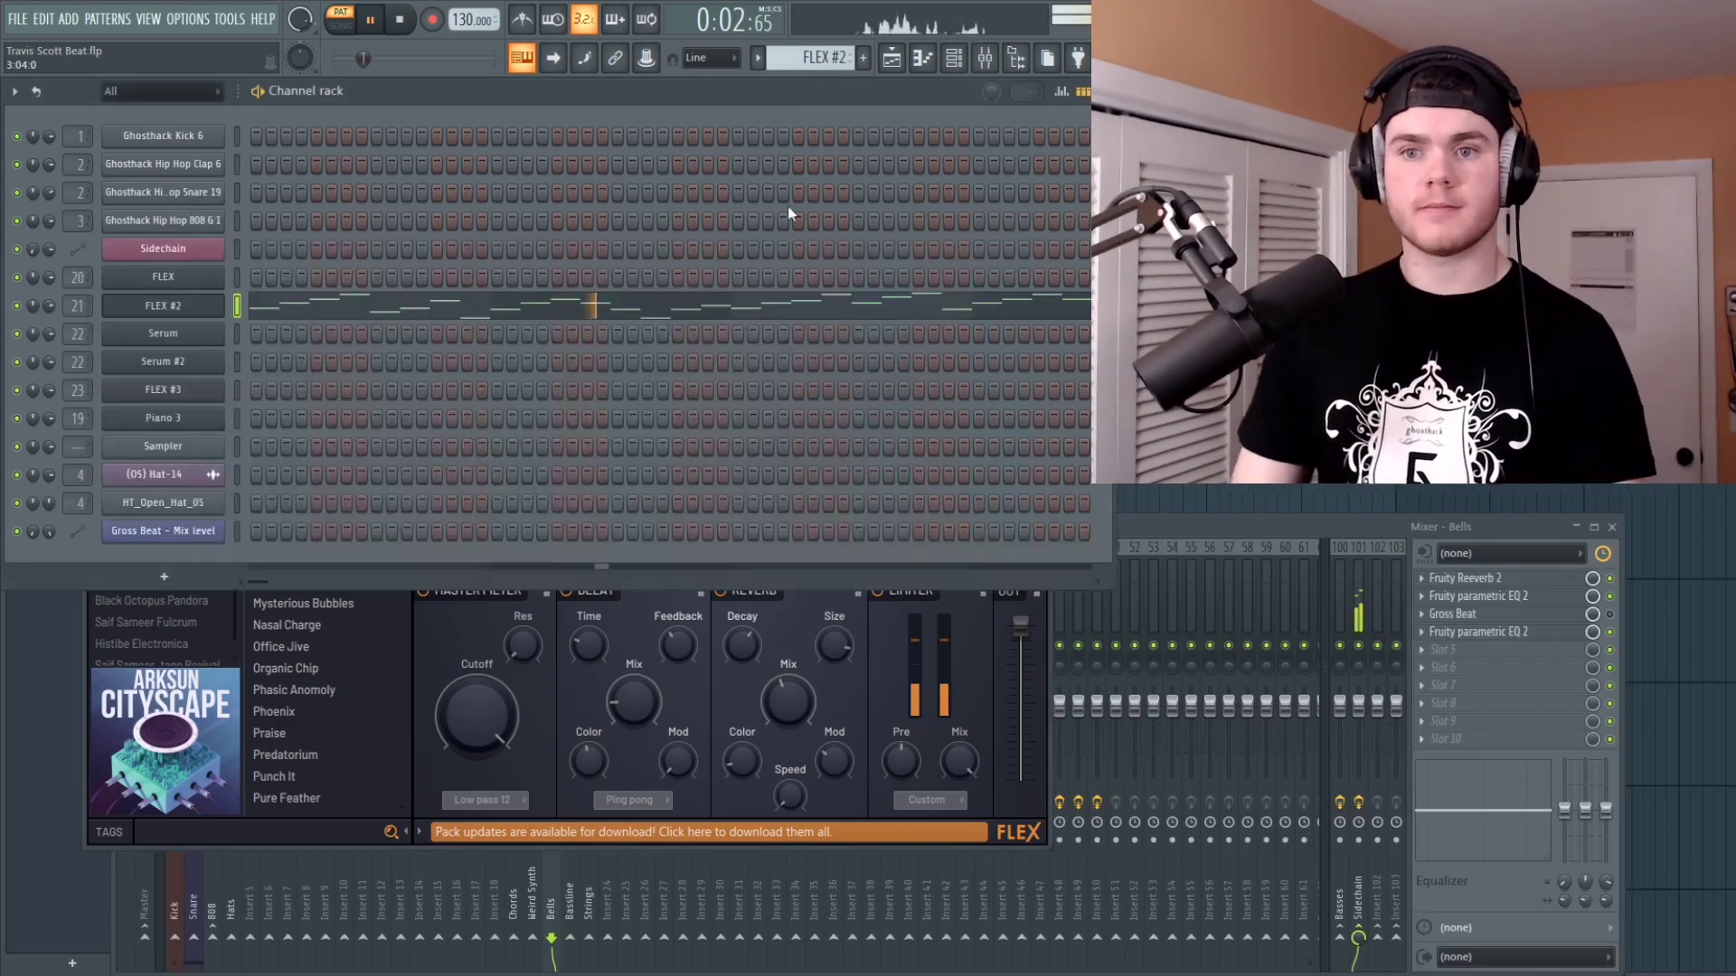
left_click(788, 295)
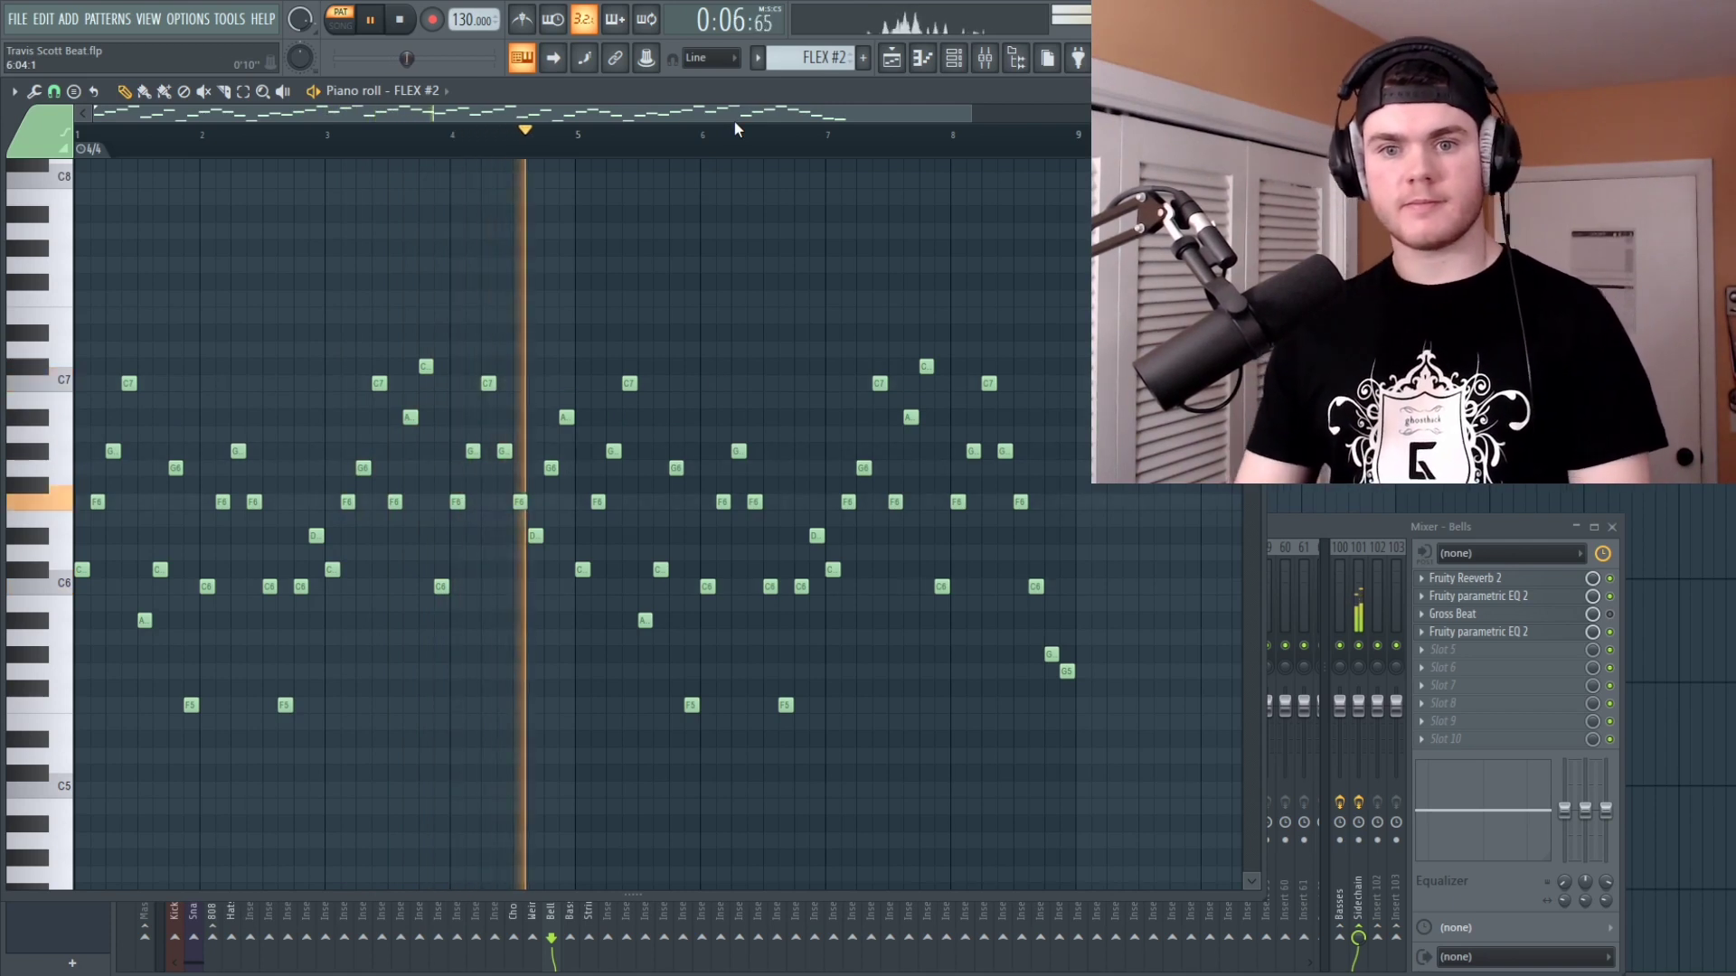
key("space")
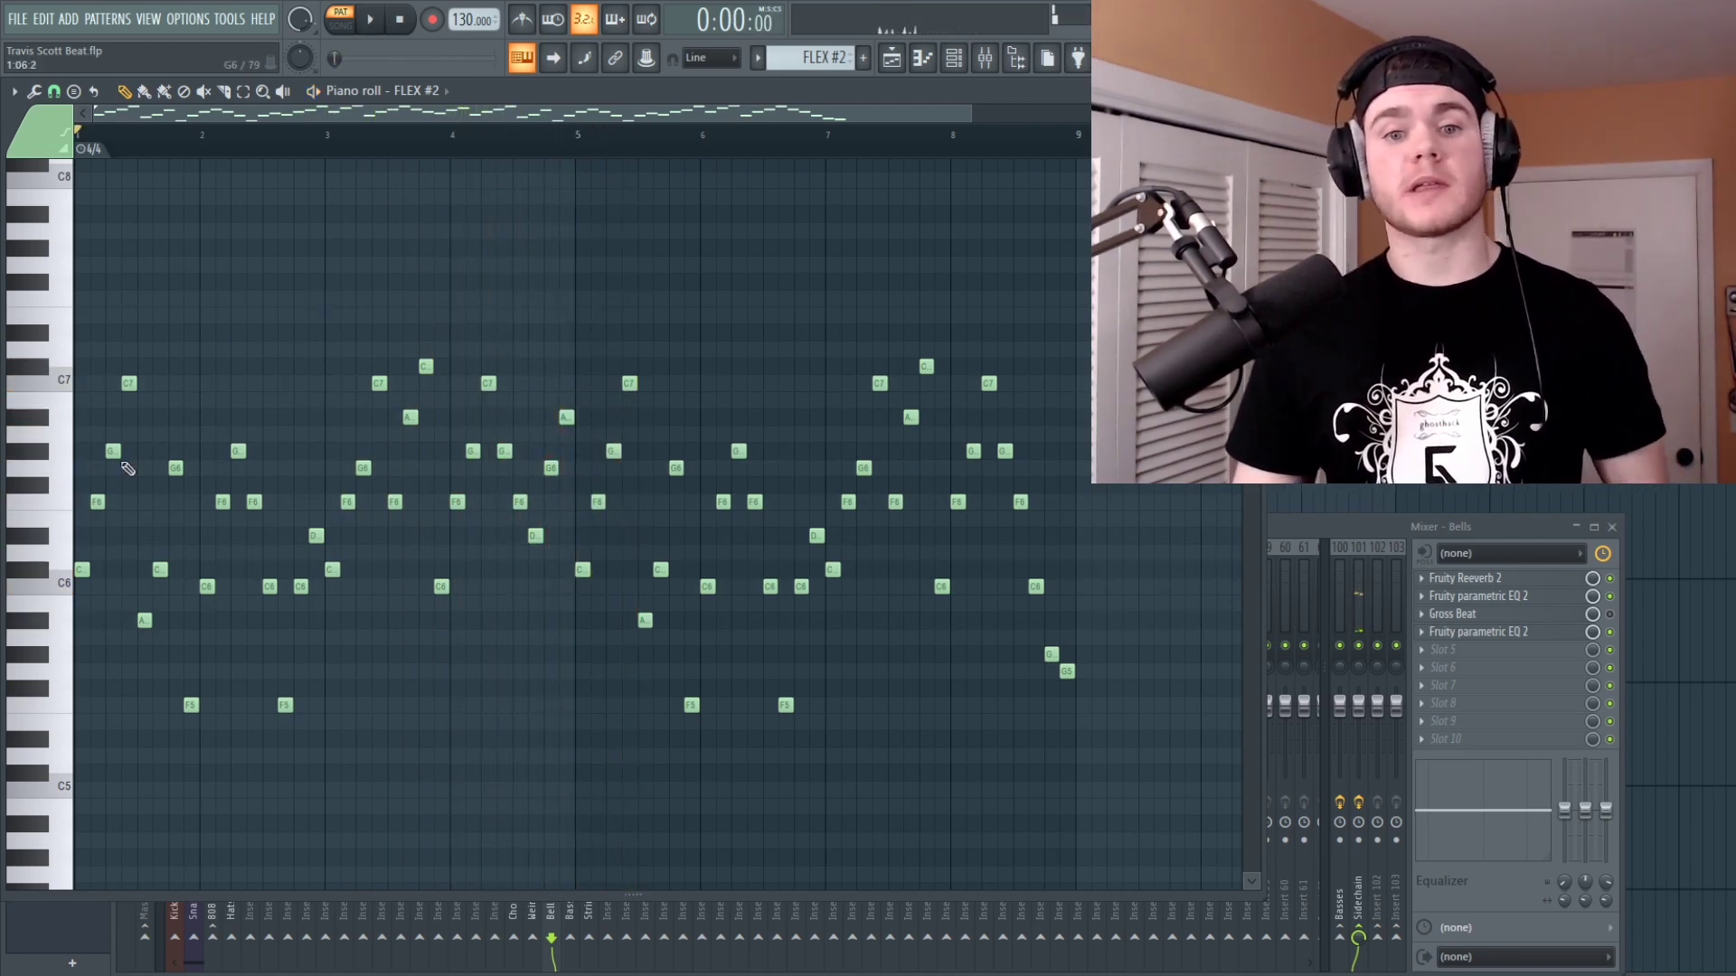
Step: Bring the mixer forward and examine the Bells track's Fruity Reeverb 2 and first Fruity parametric EQ 2
key("F9")
left_click(1508, 583)
left_click(1508, 595)
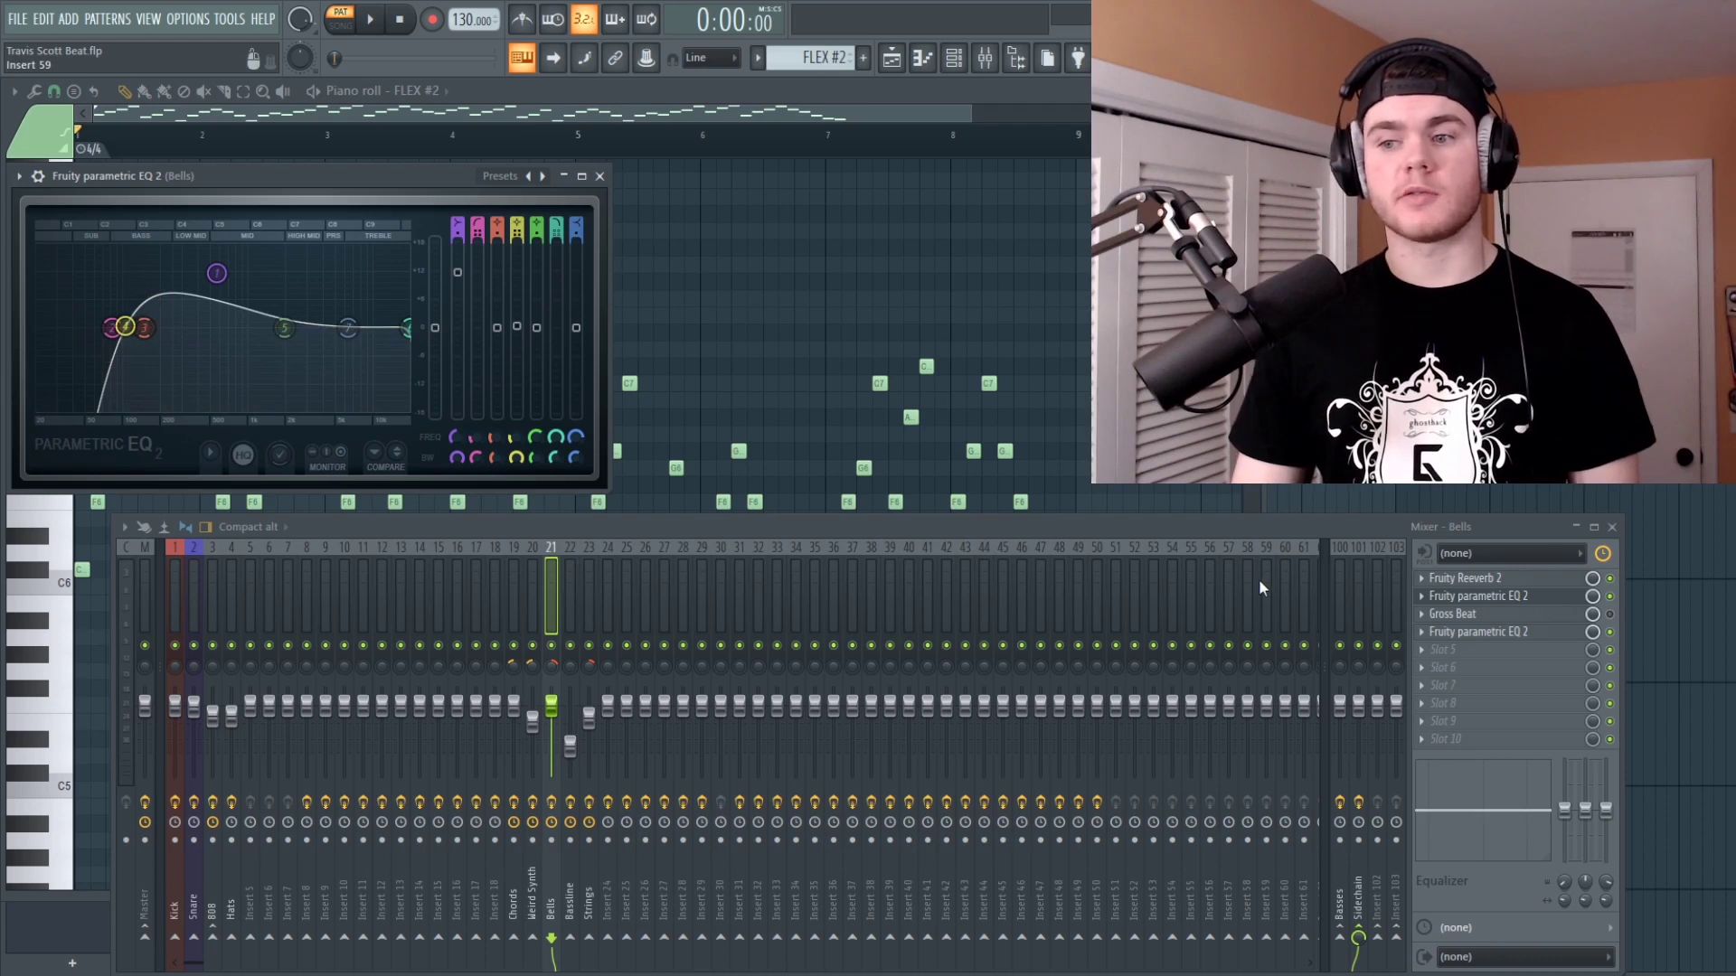
left_click(1468, 599)
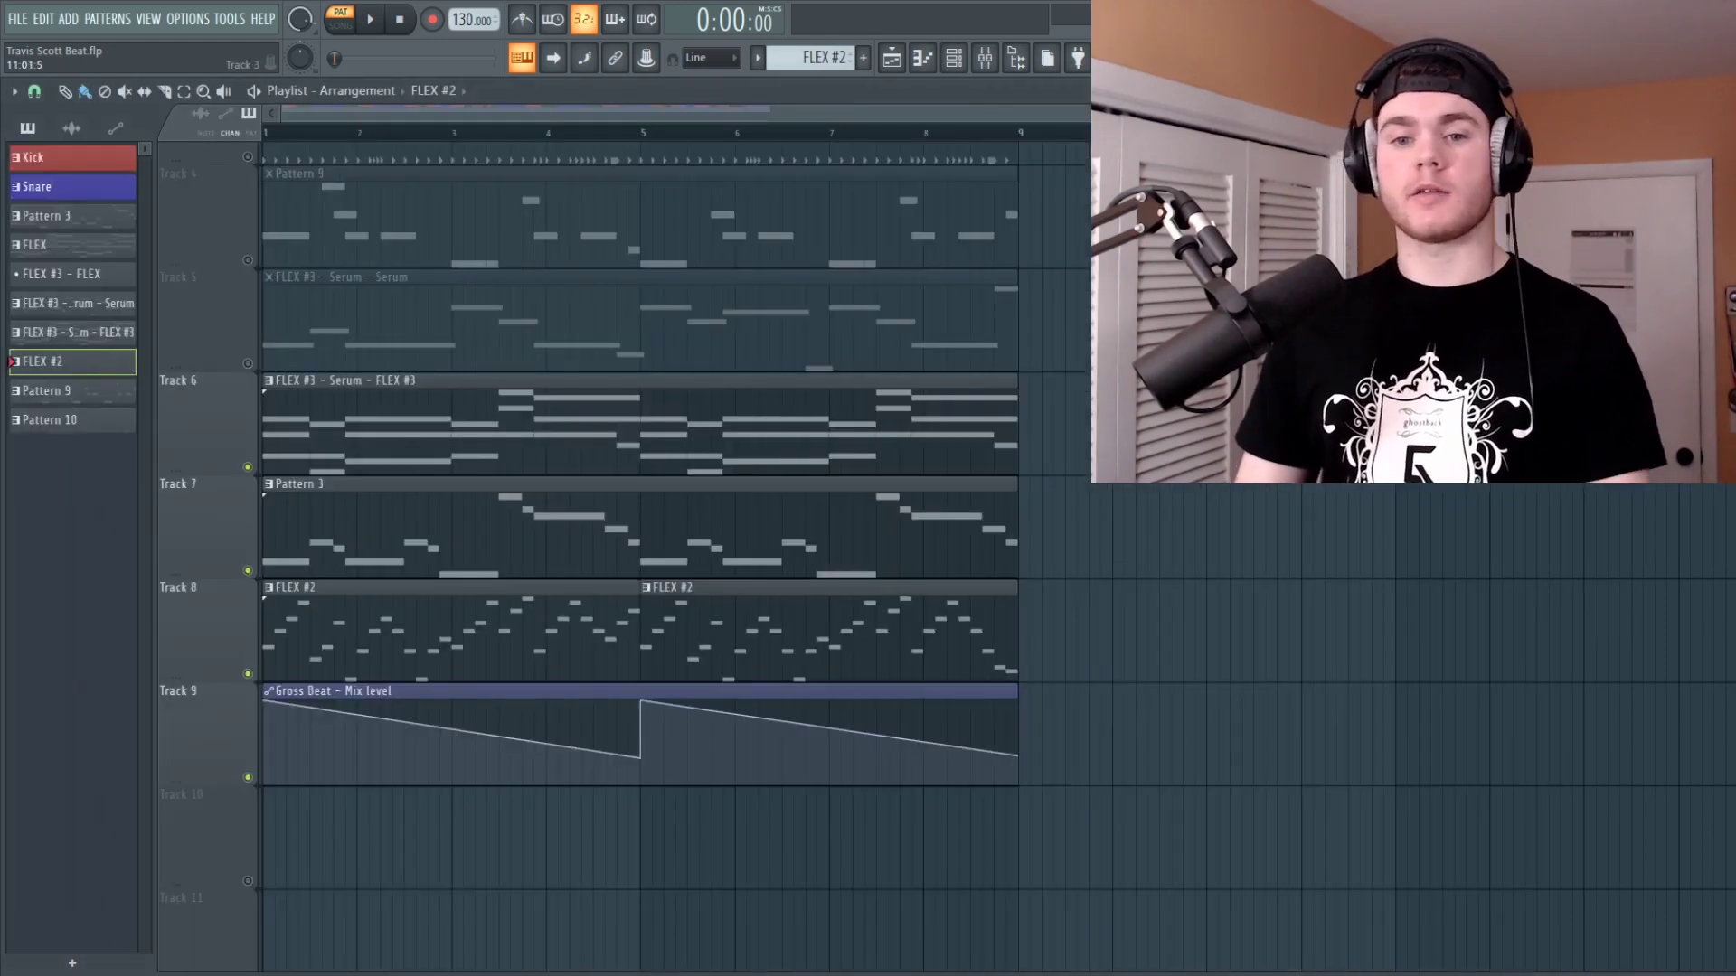
Step: Mute playlist Tracks 7 and 6, switch to song mode and play the FLEX #2 bells with the Gross Beat mix level automation
left_click(248, 571)
left_click(247, 466)
key("l")
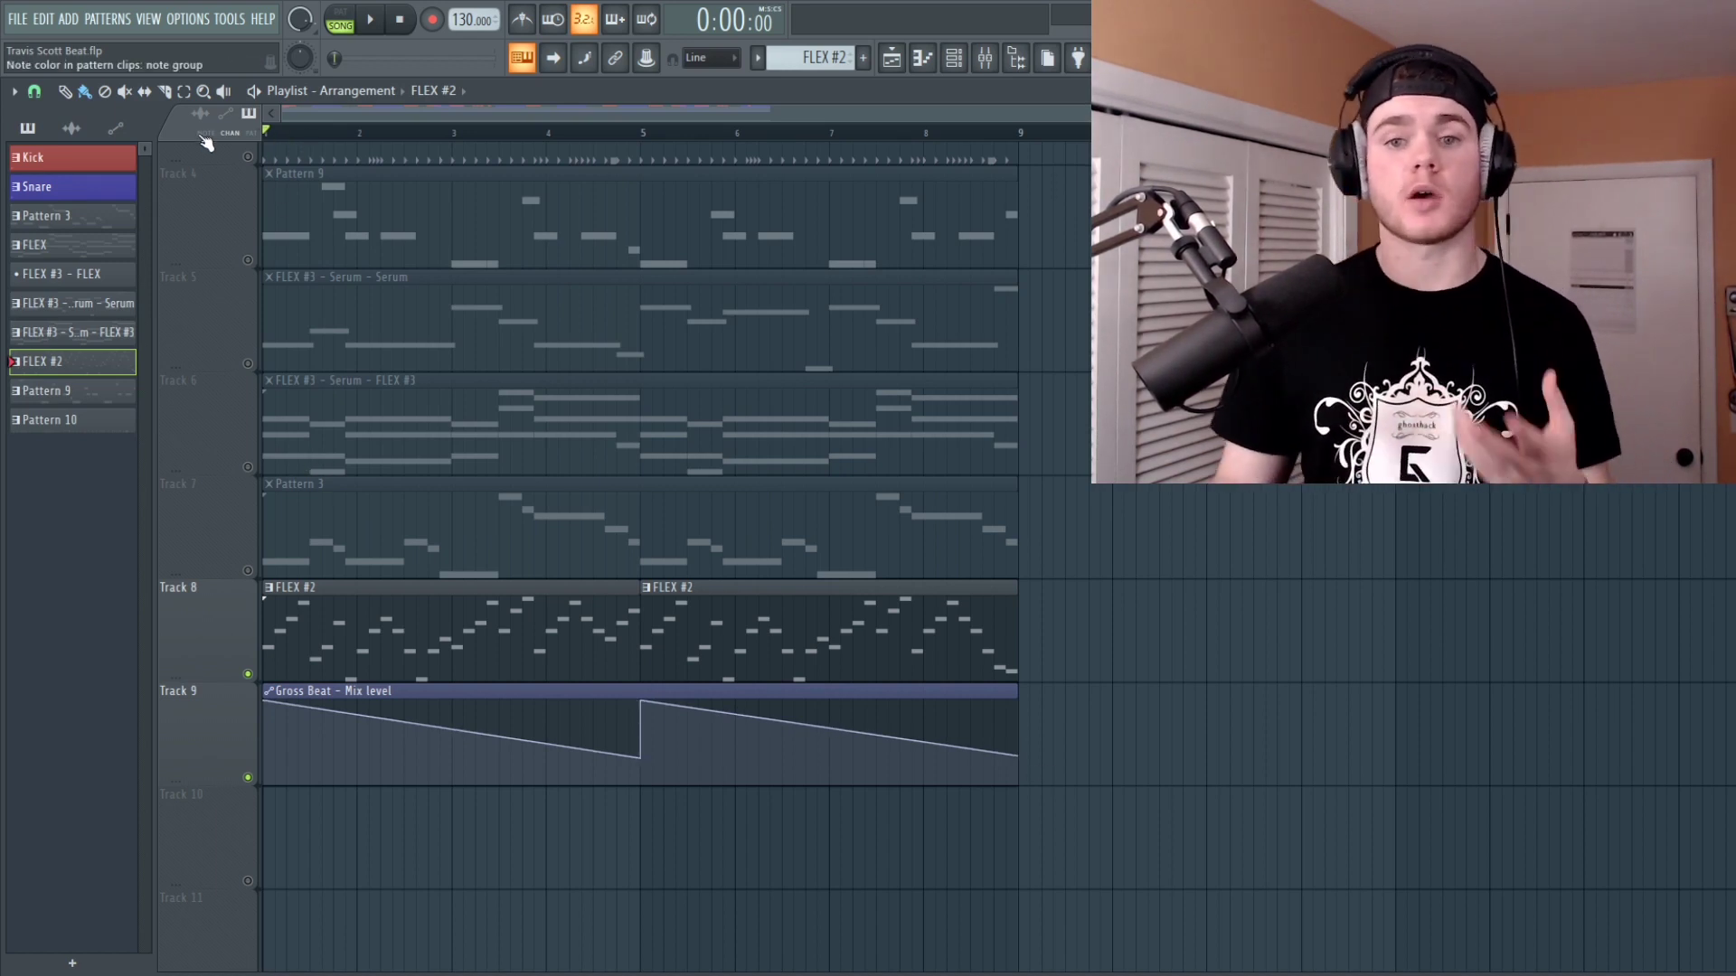
key("space")
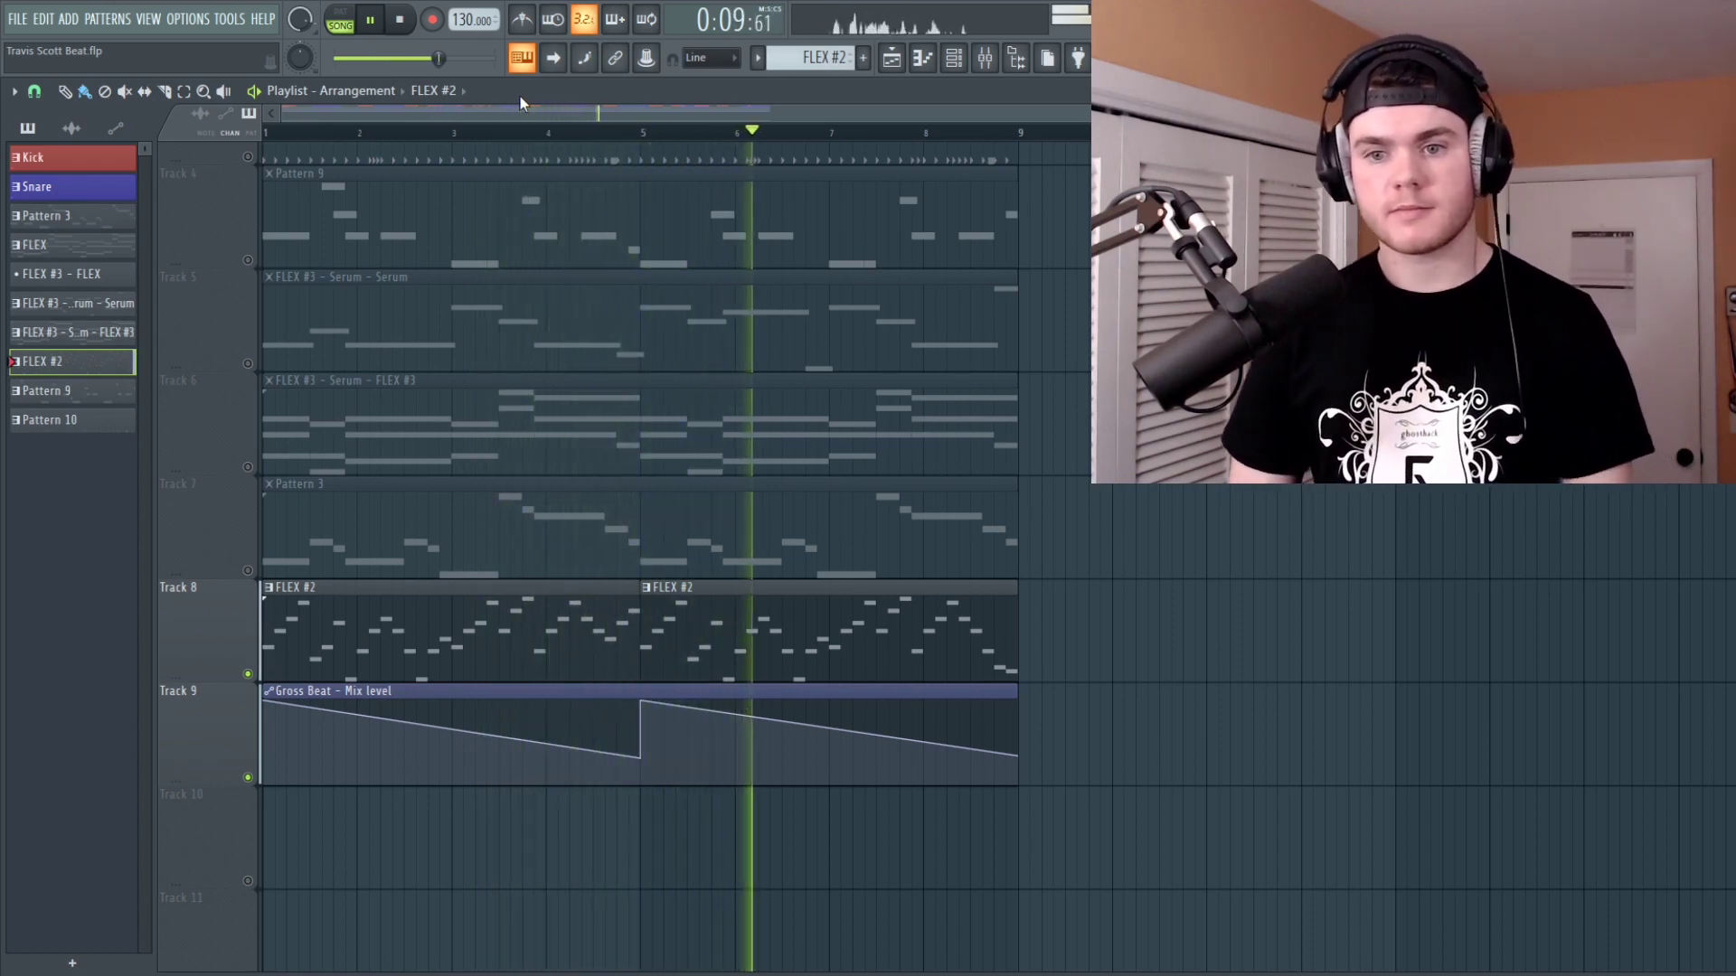
key("space")
Step: Unmute Tracks 7 and 6 and play the chords, synth melody and bells together
left_click(248, 571)
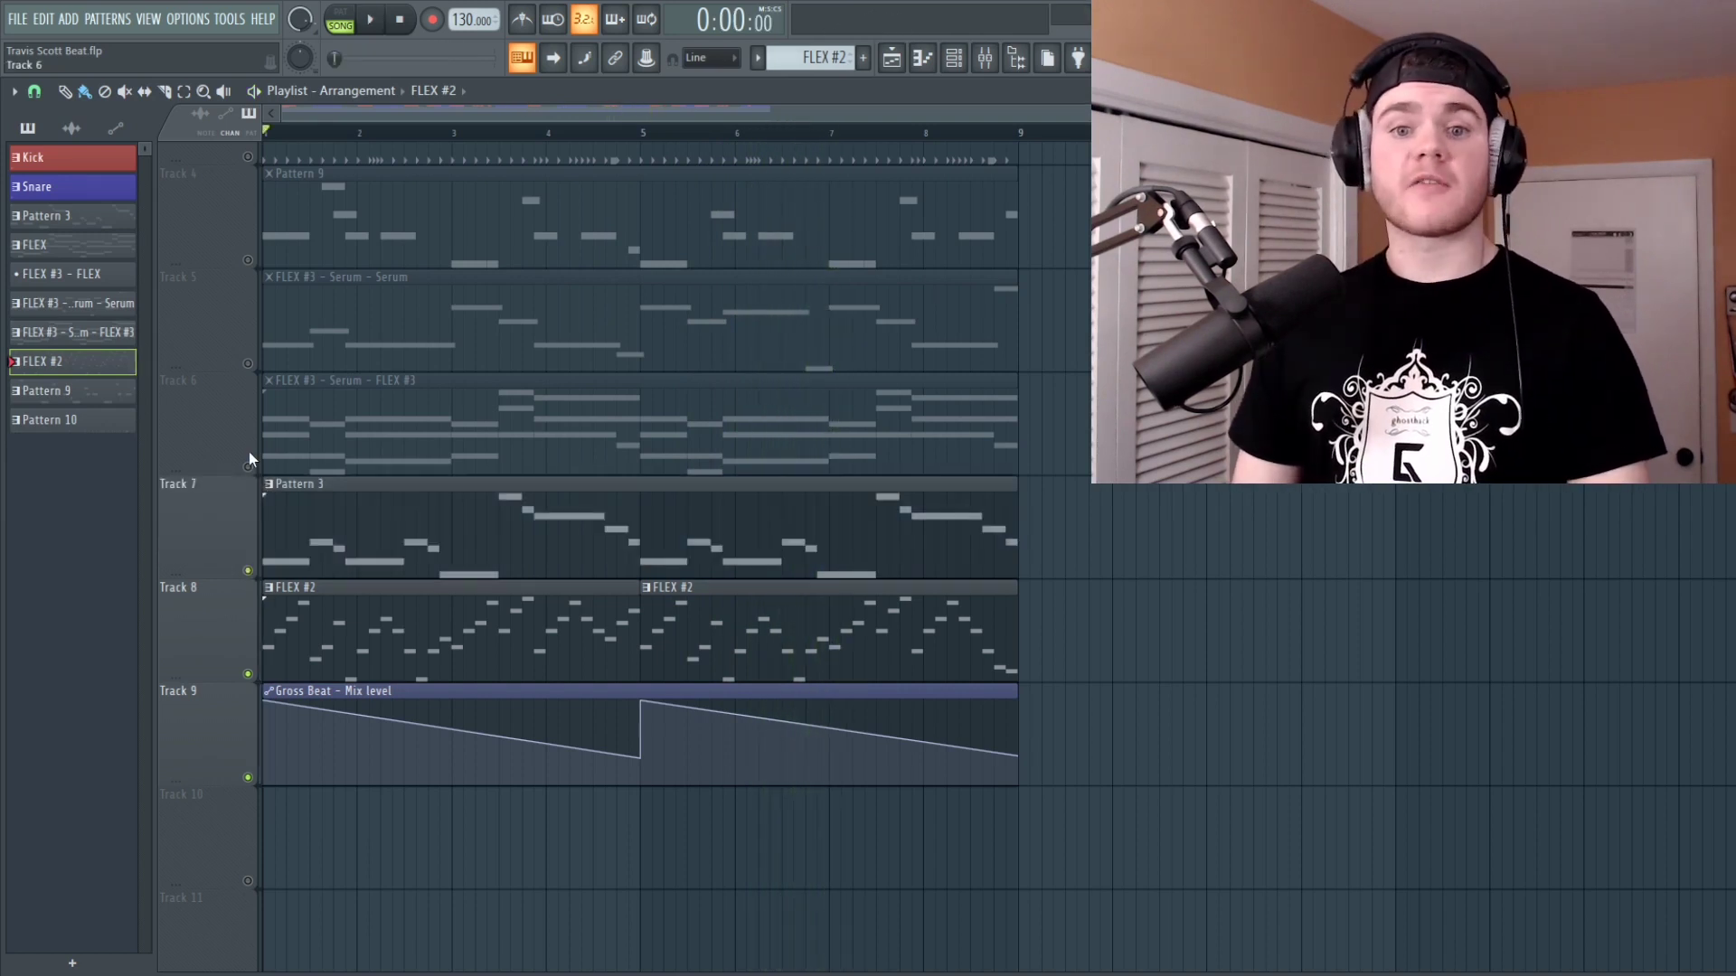
left_click(248, 467)
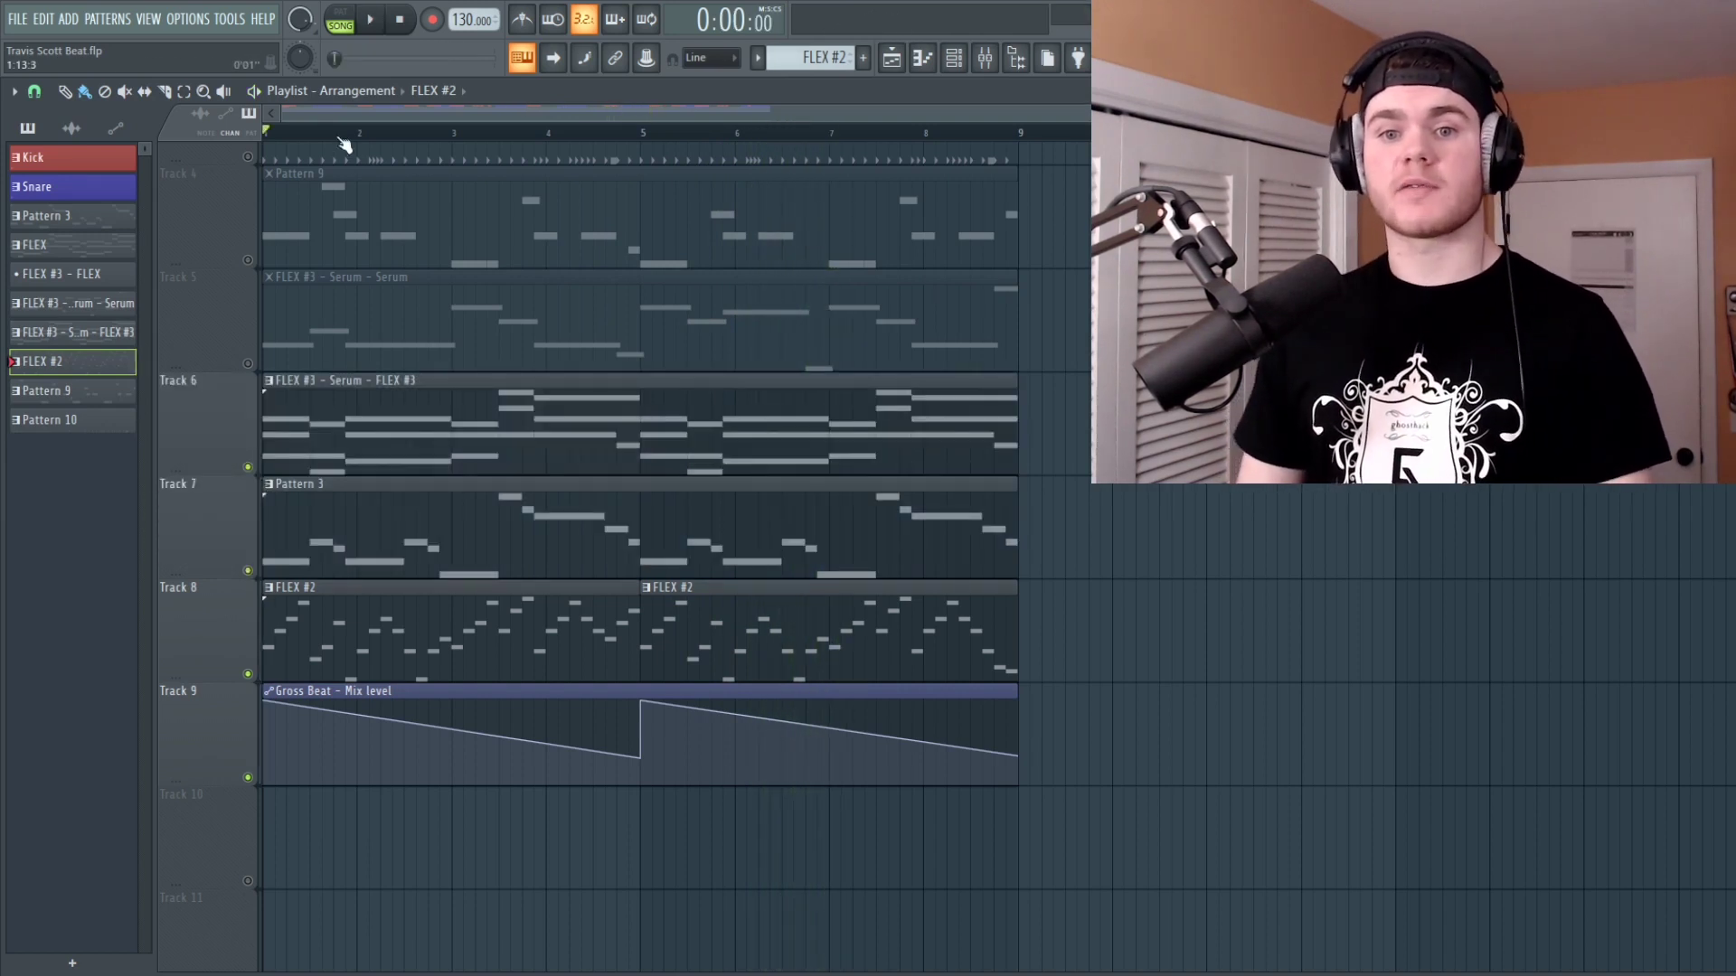
key("space")
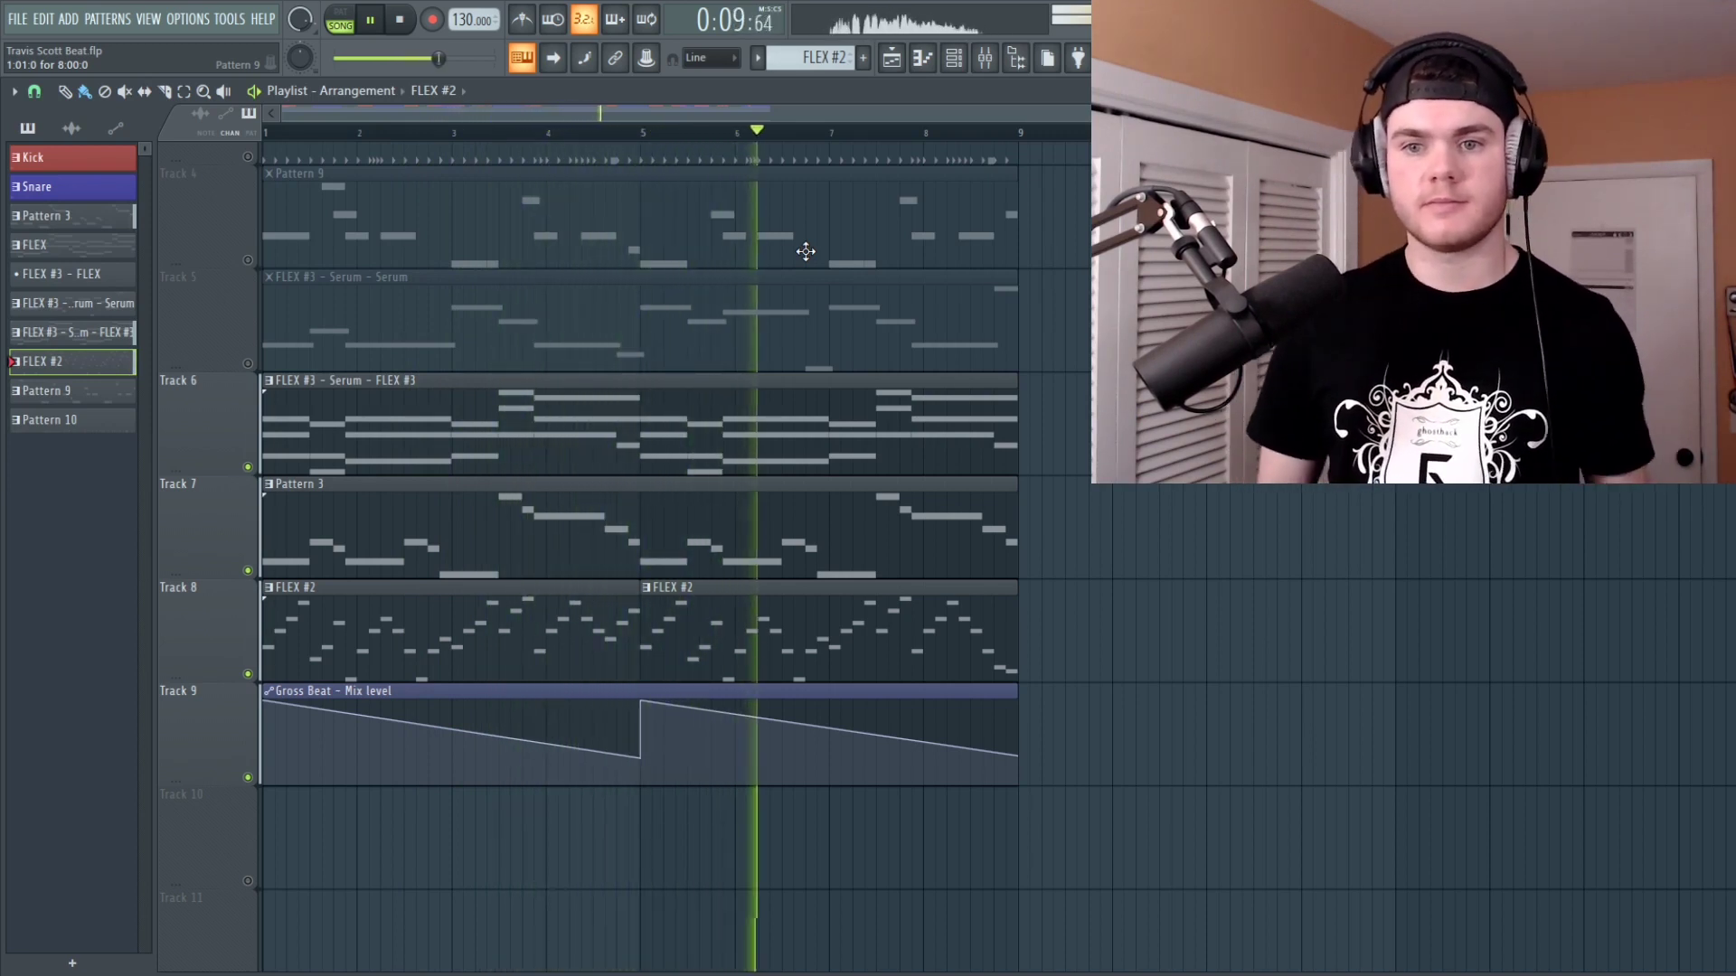
key("space")
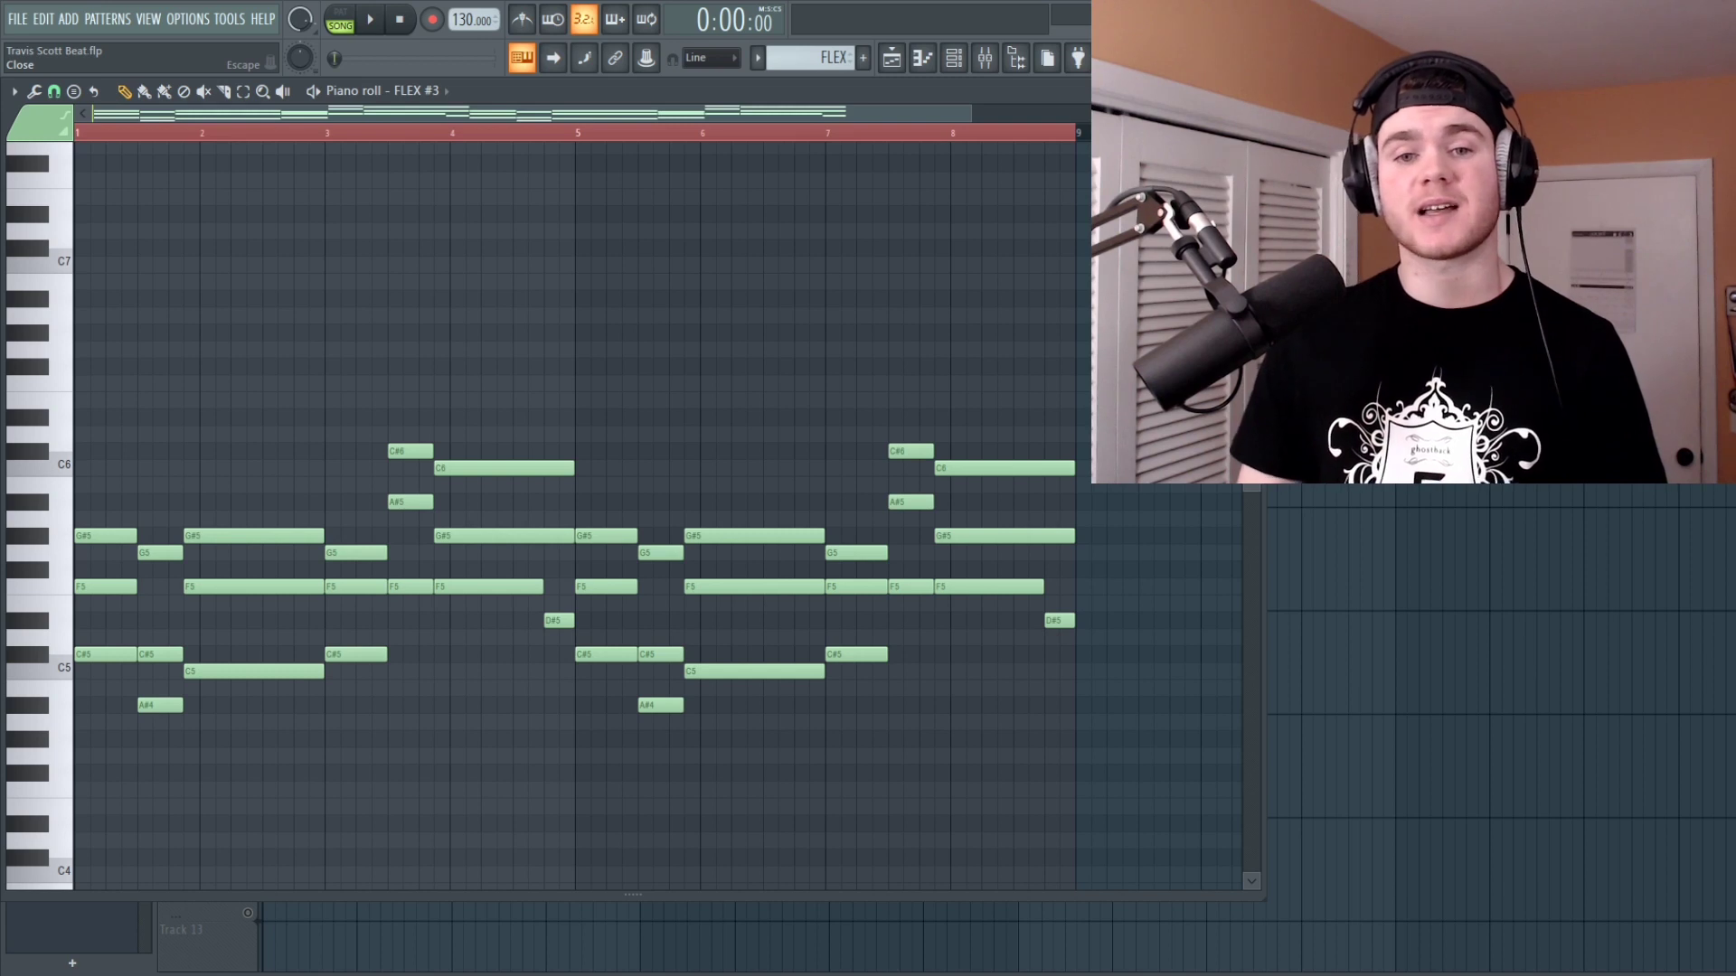
Step: Close the FLEX #3 piano roll, select the Strings track in the mixer and play its part
key("Escape")
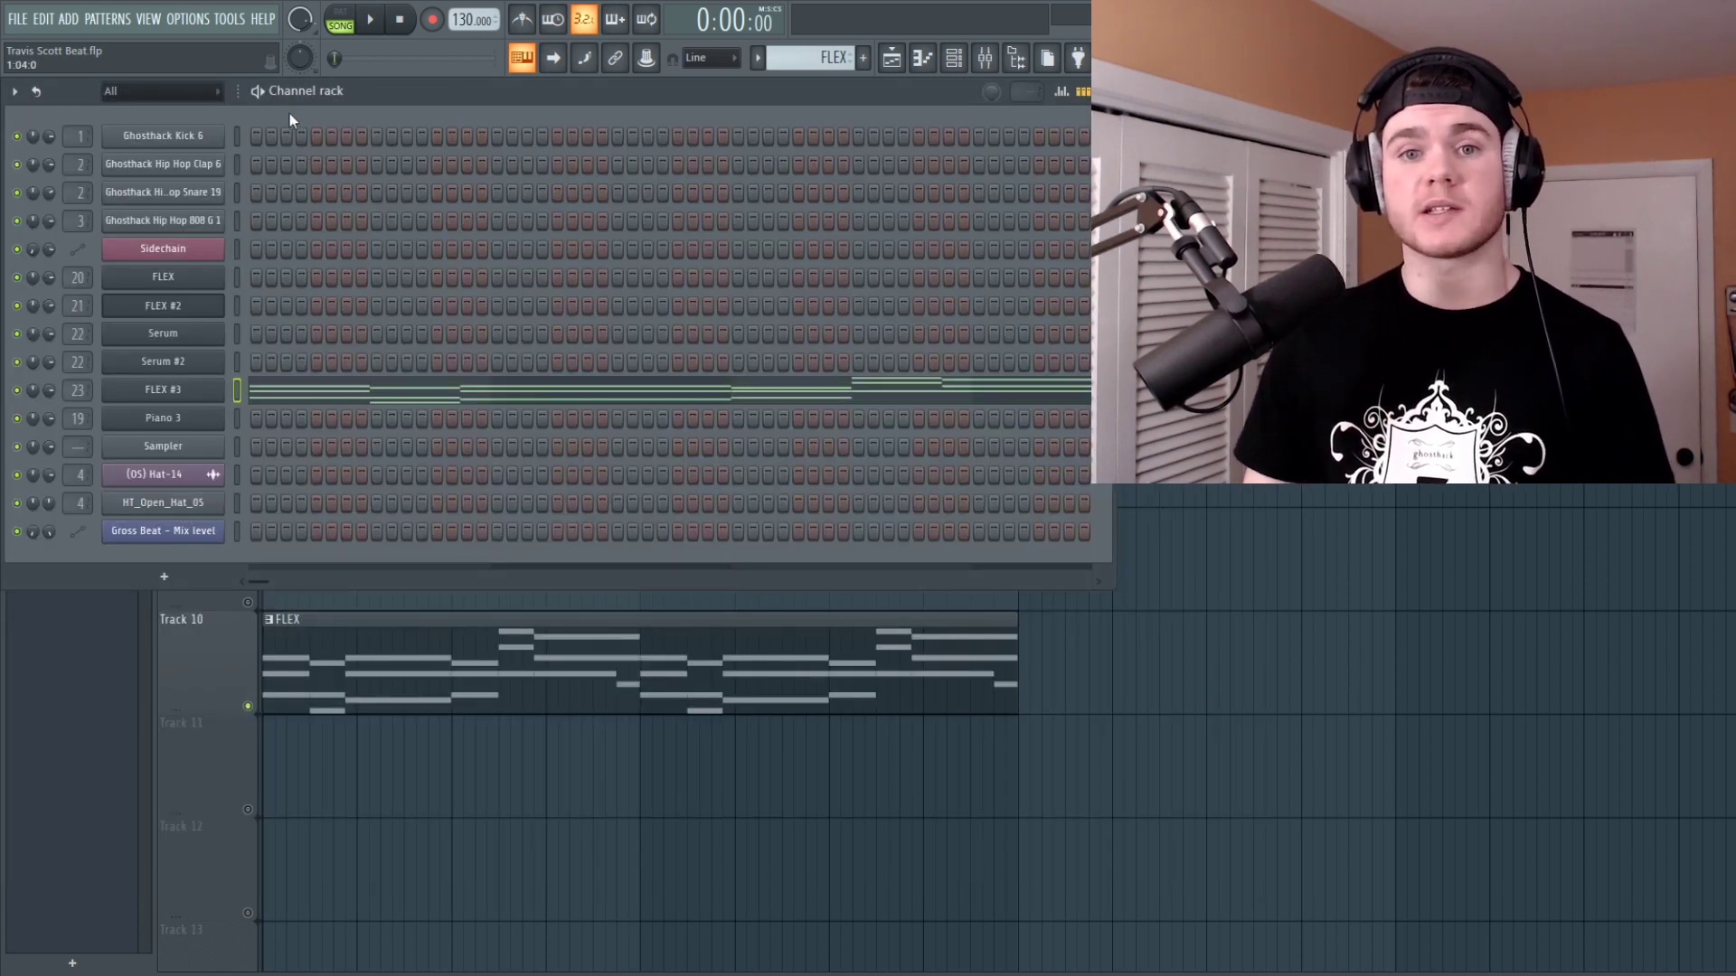
left_click(984, 58)
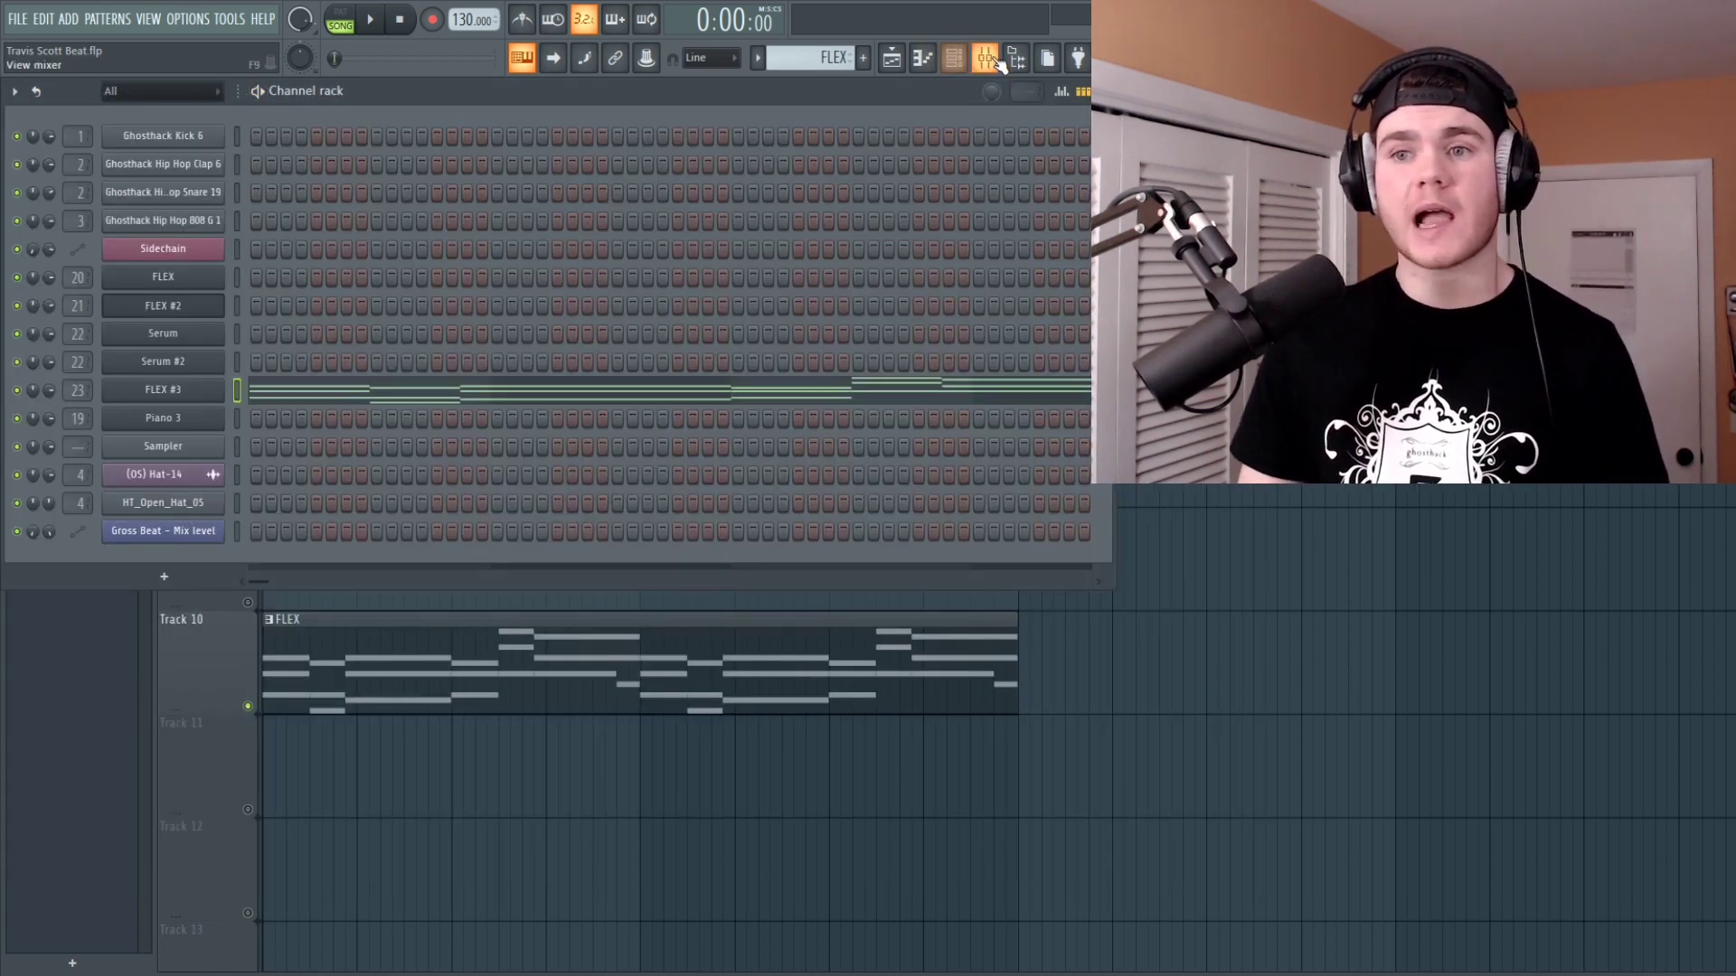
left_click(588, 594)
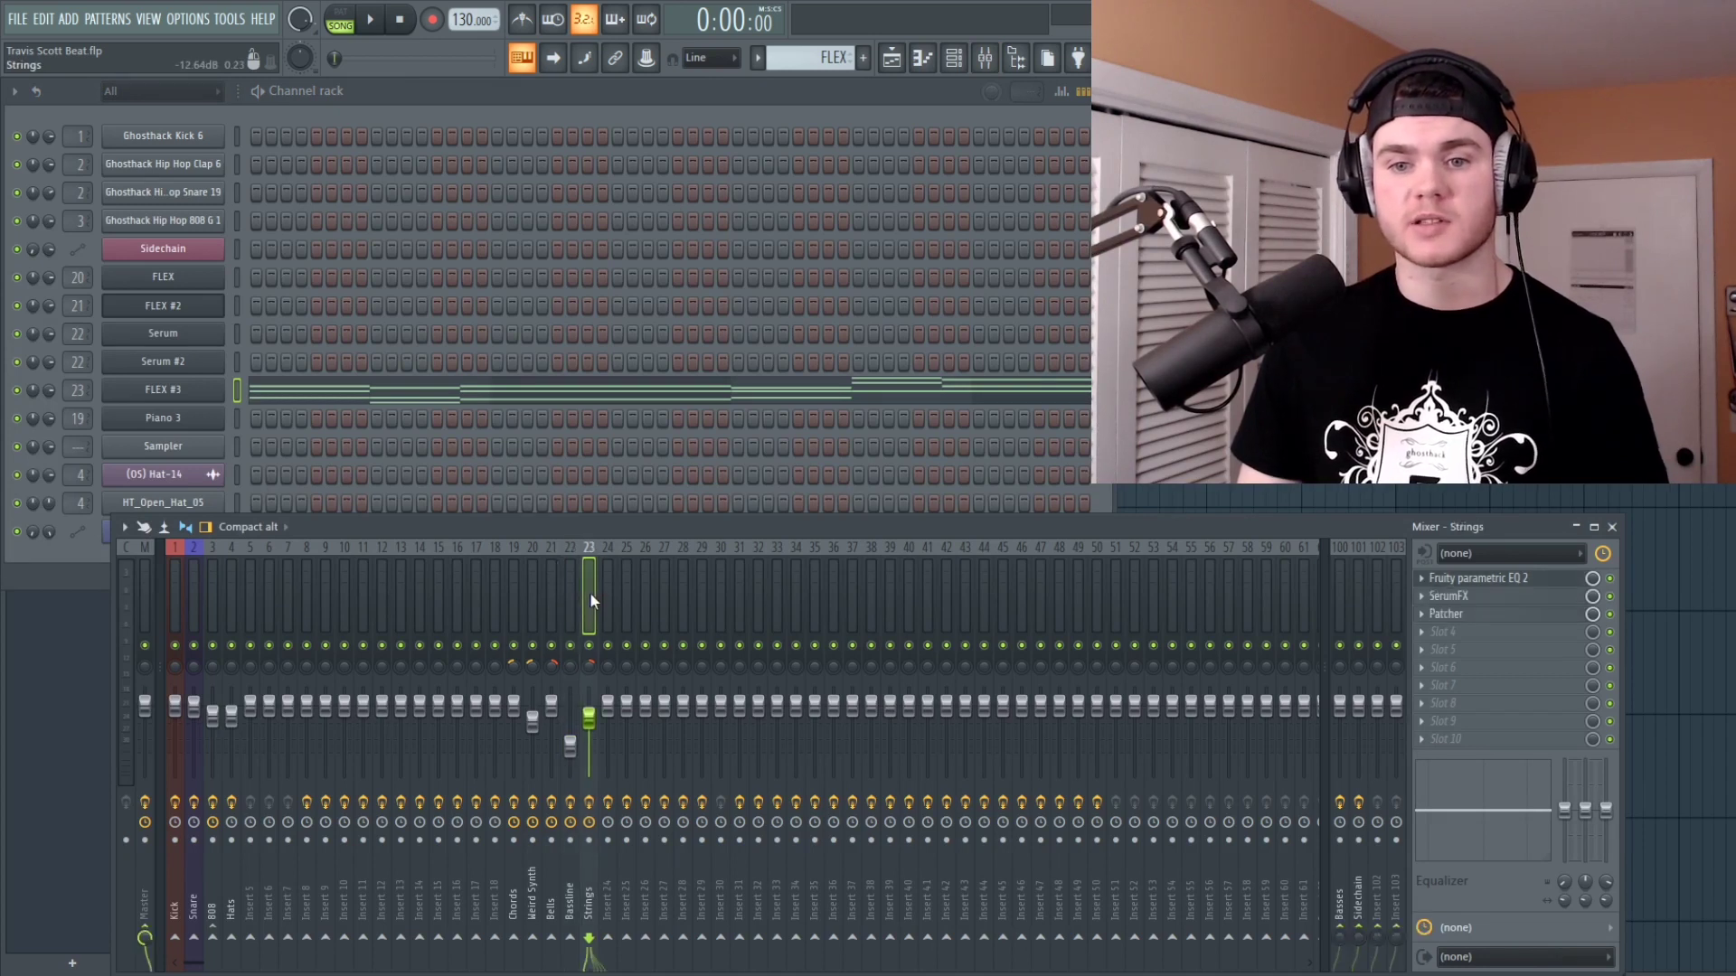
key("space")
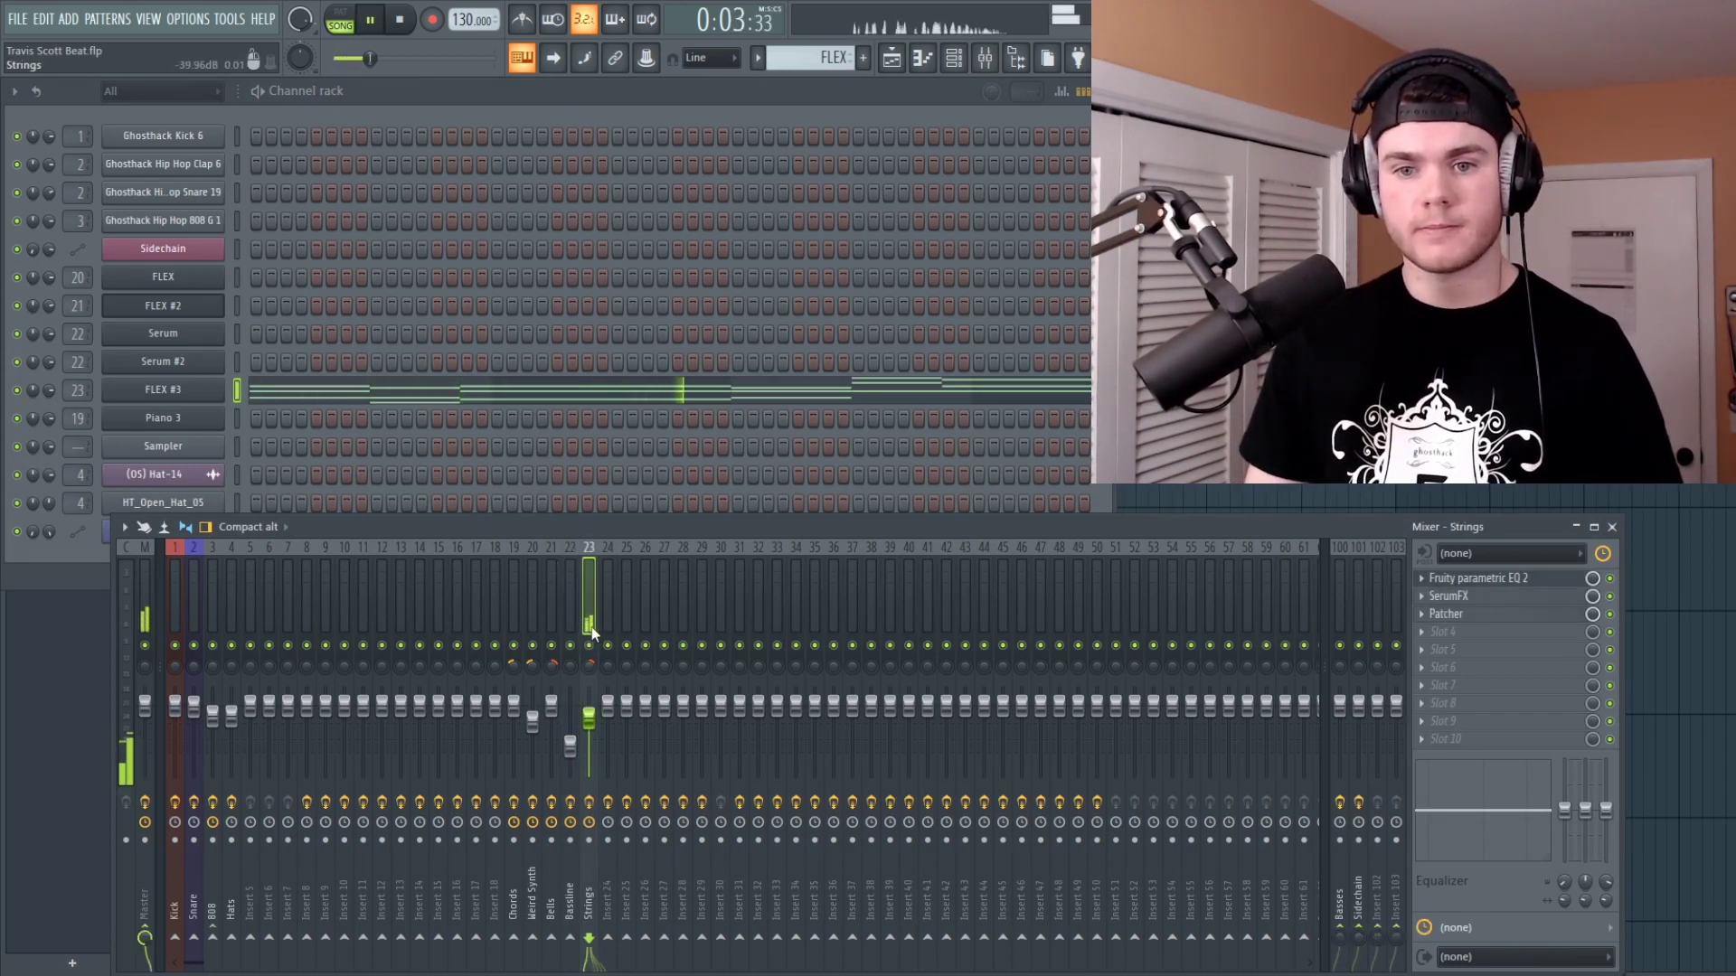
key("space")
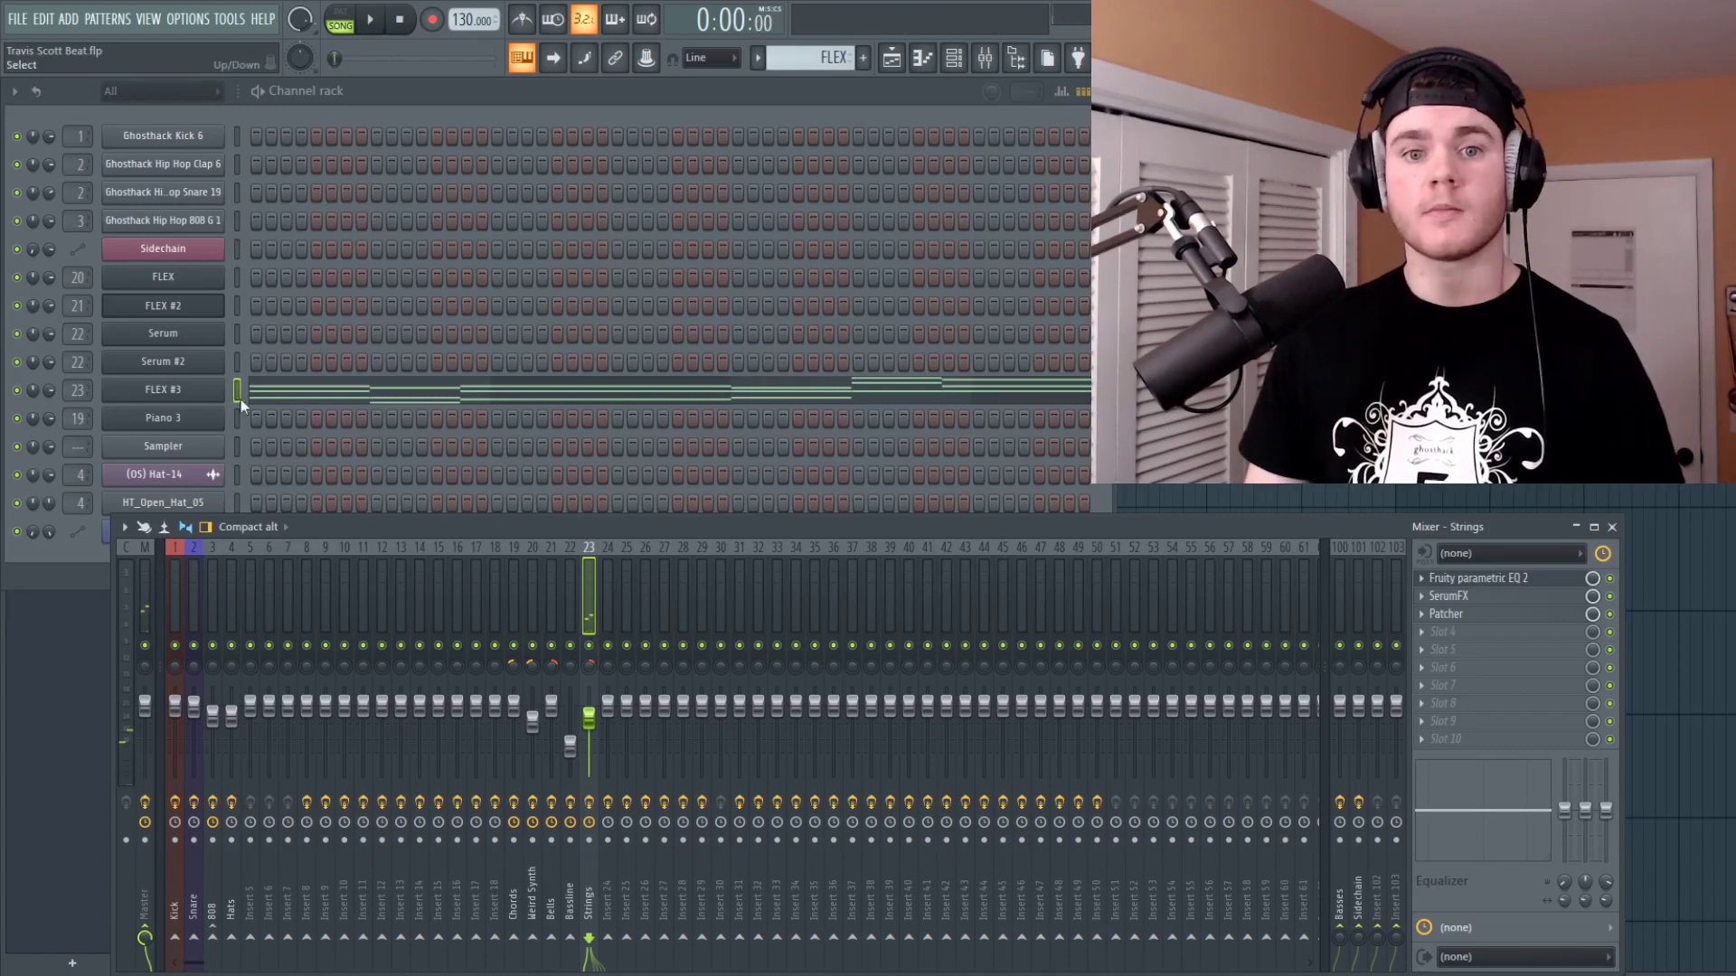
Step: Show the FLEX #3 instrument and its All Strings Sustain preset, reposition its window and close it
left_click(192, 388)
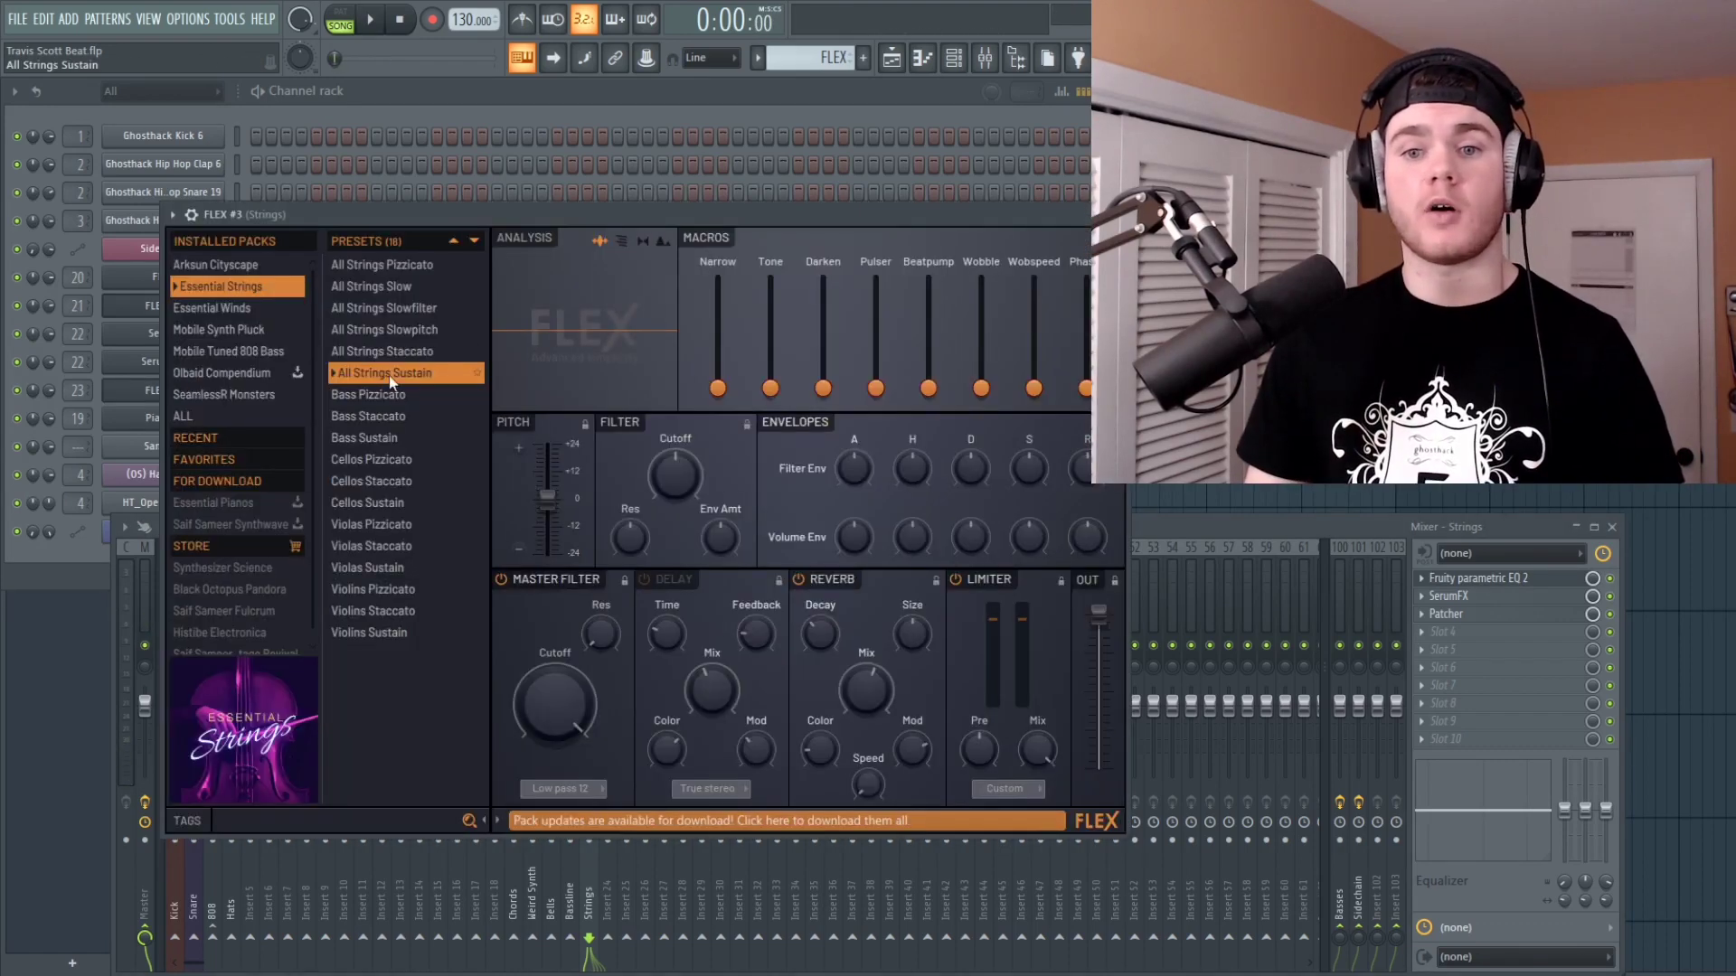
left_click_drag(594, 215, 533, 203)
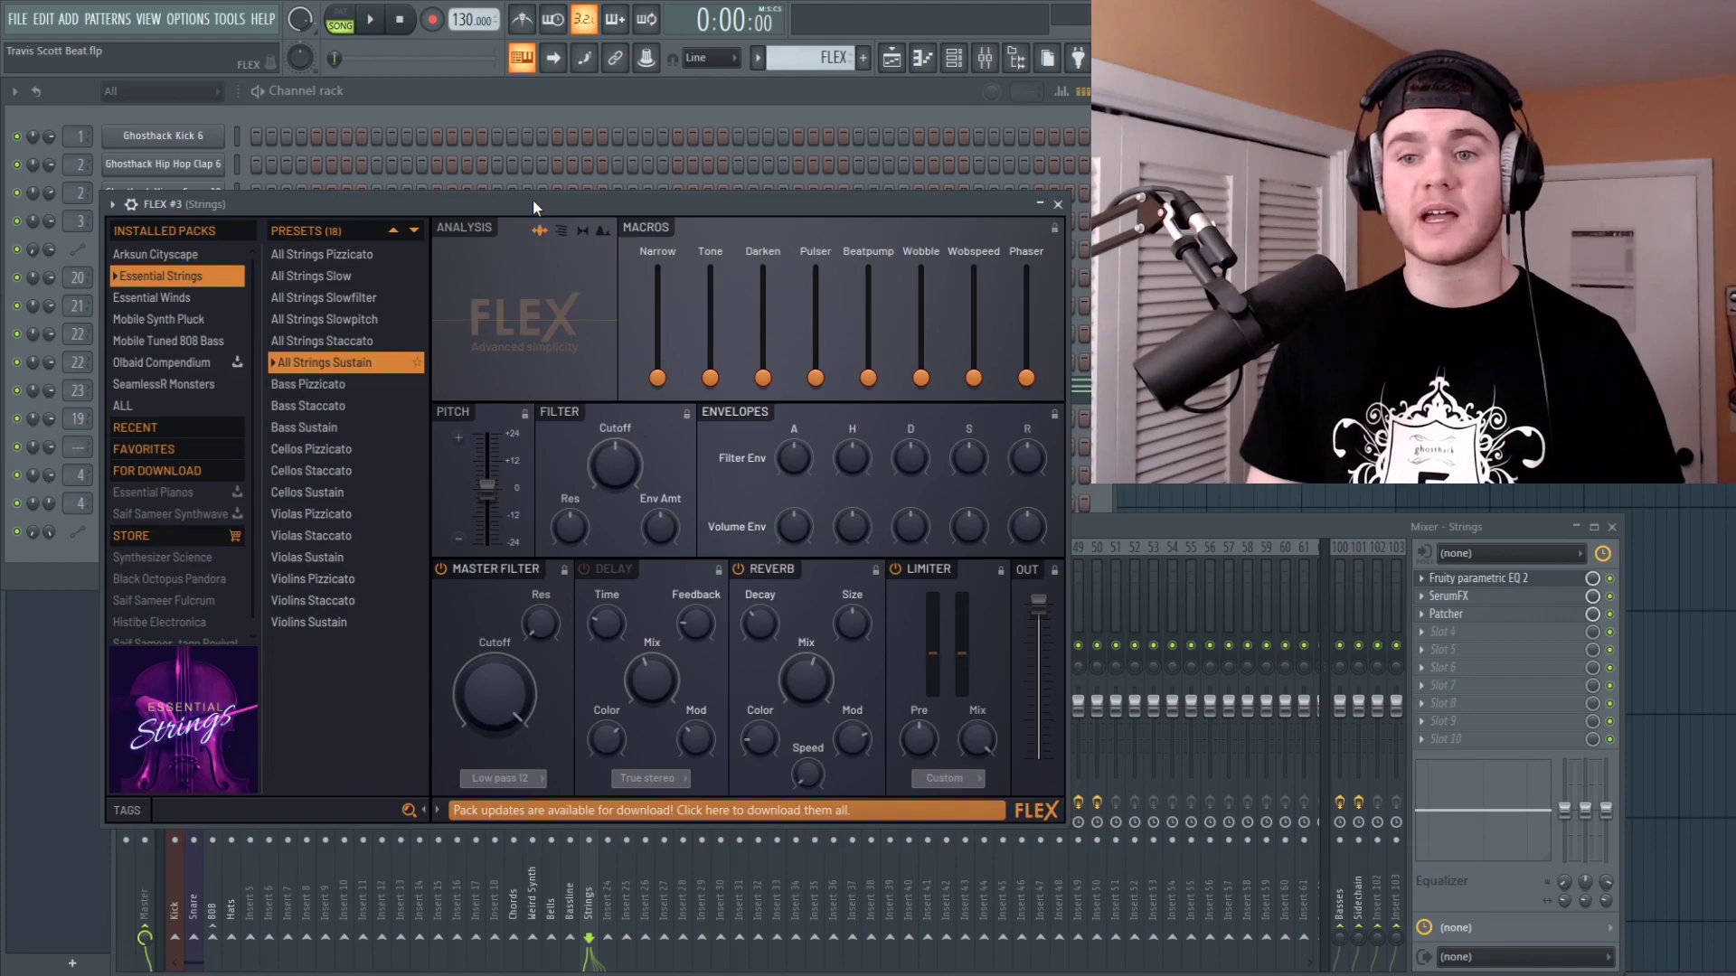
left_click(1058, 204)
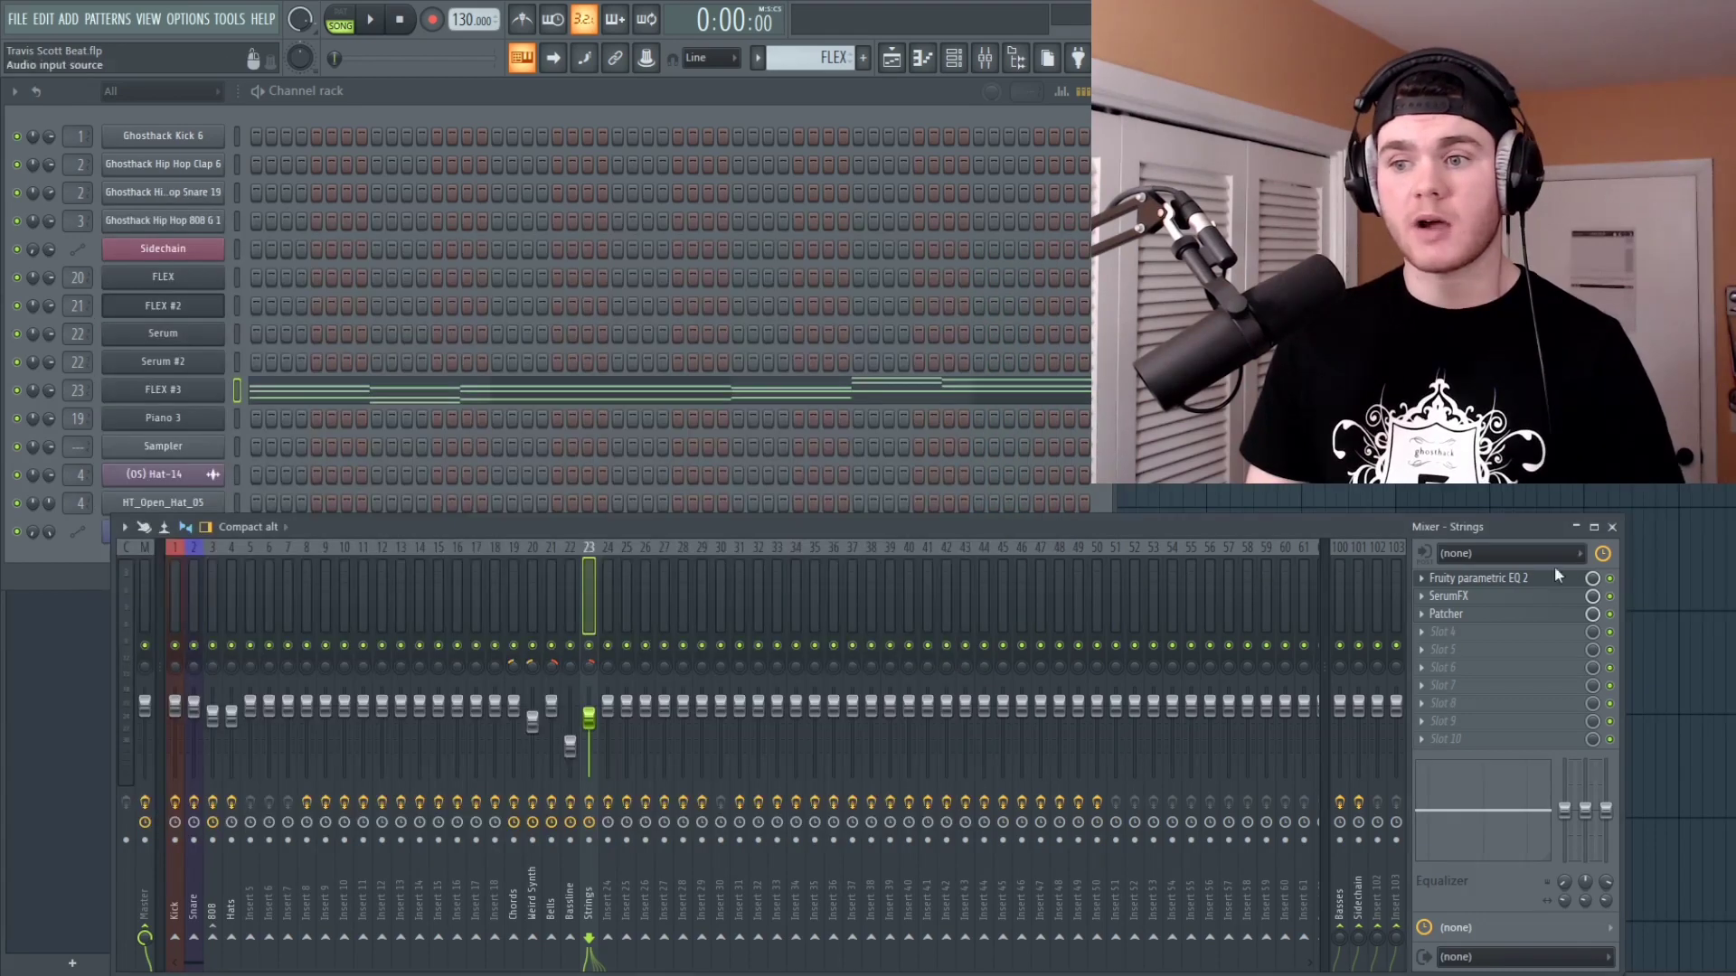
Step: Show the Fruity parametric EQ 2 on the Strings track, play the strings with its curve in view, and close it
left_click(1477, 578)
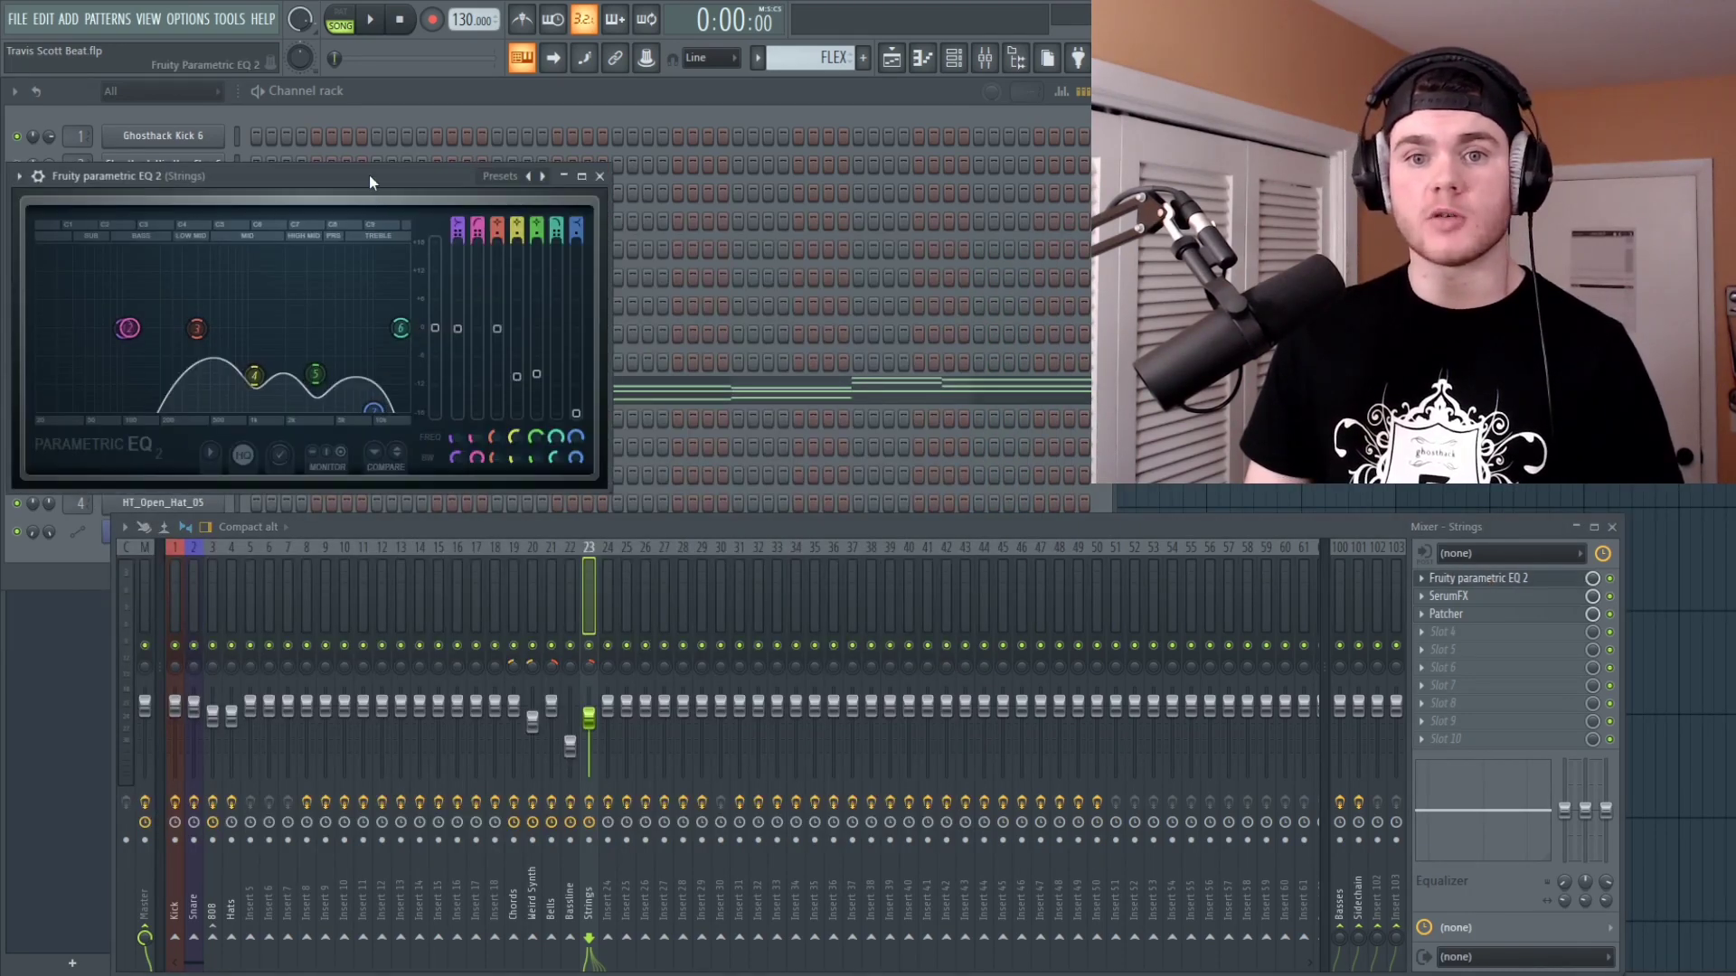
left_click_drag(369, 176, 595, 193)
key("space")
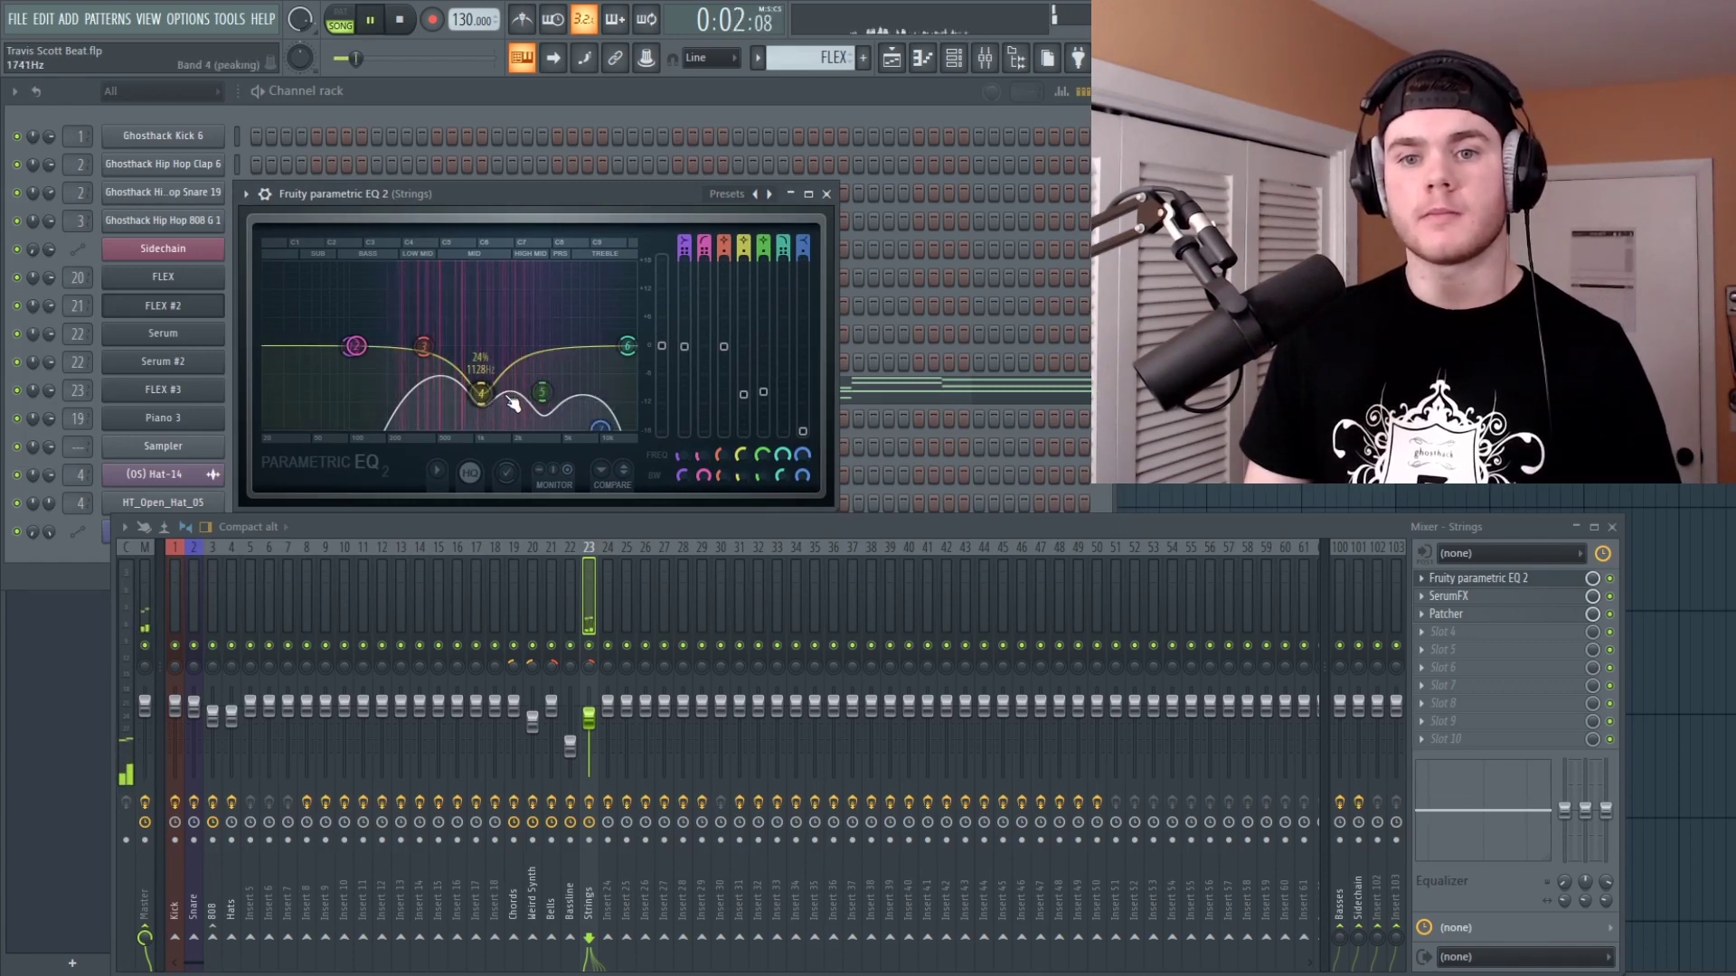
left_click(1483, 580)
key("space")
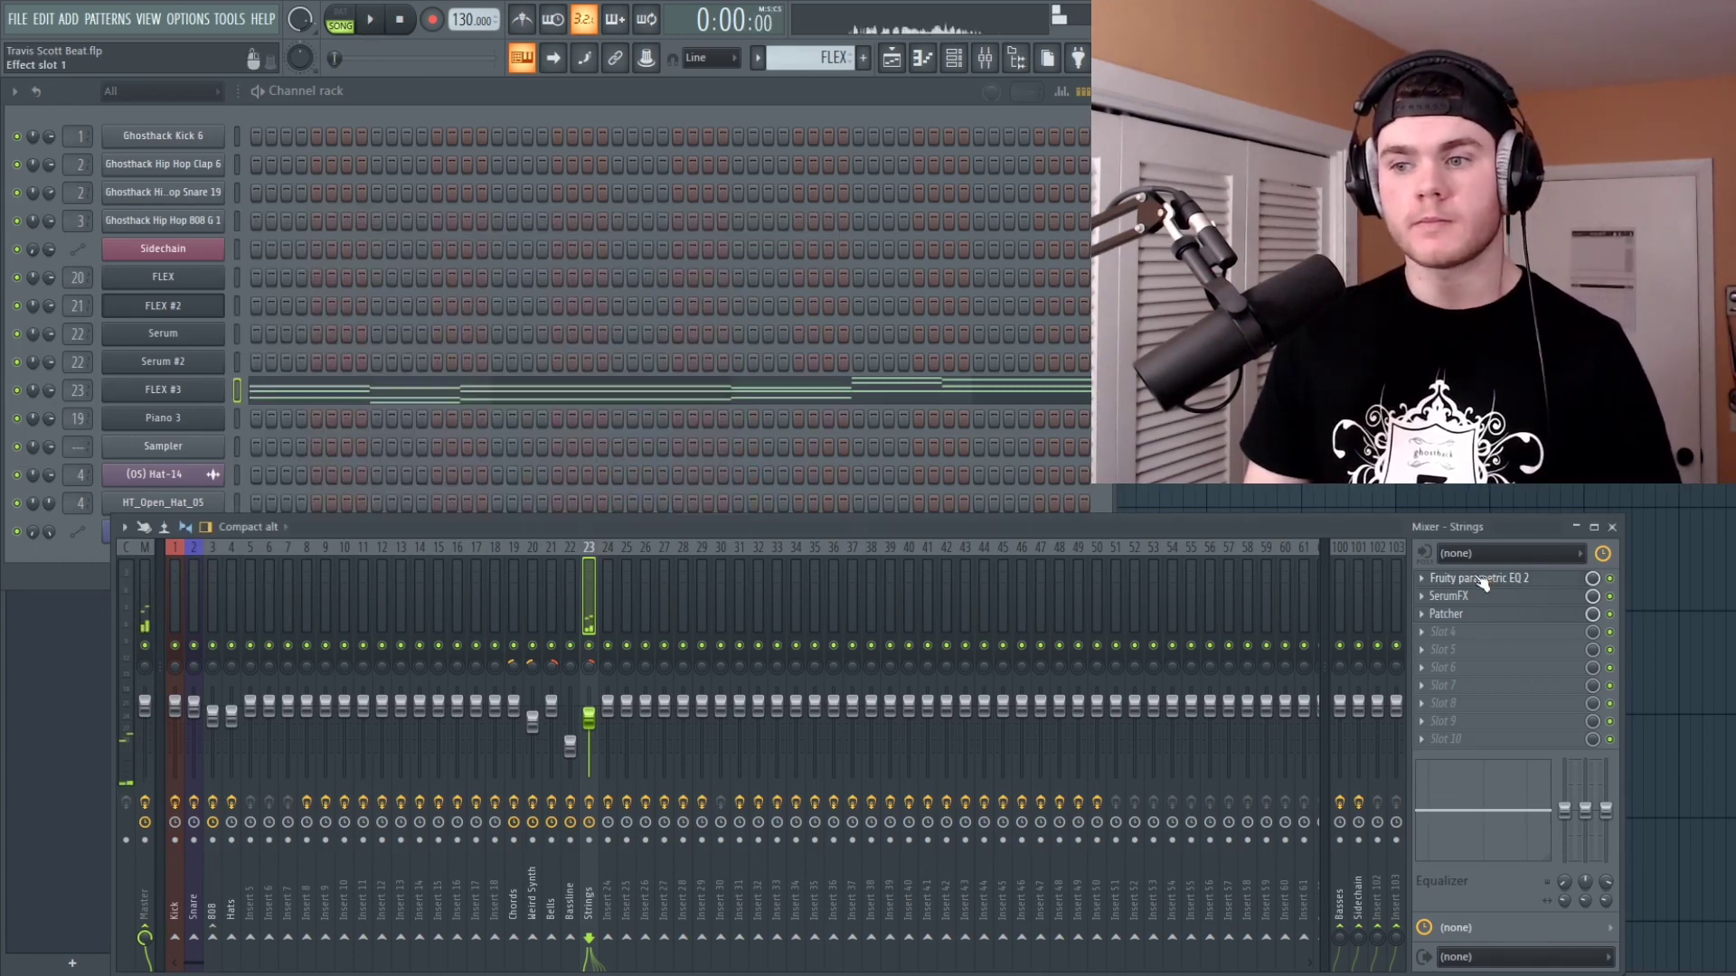
Step: Show the SerumFX effect with its X-Shaper distortion on the Strings track and play the strings through it
left_click(1470, 596)
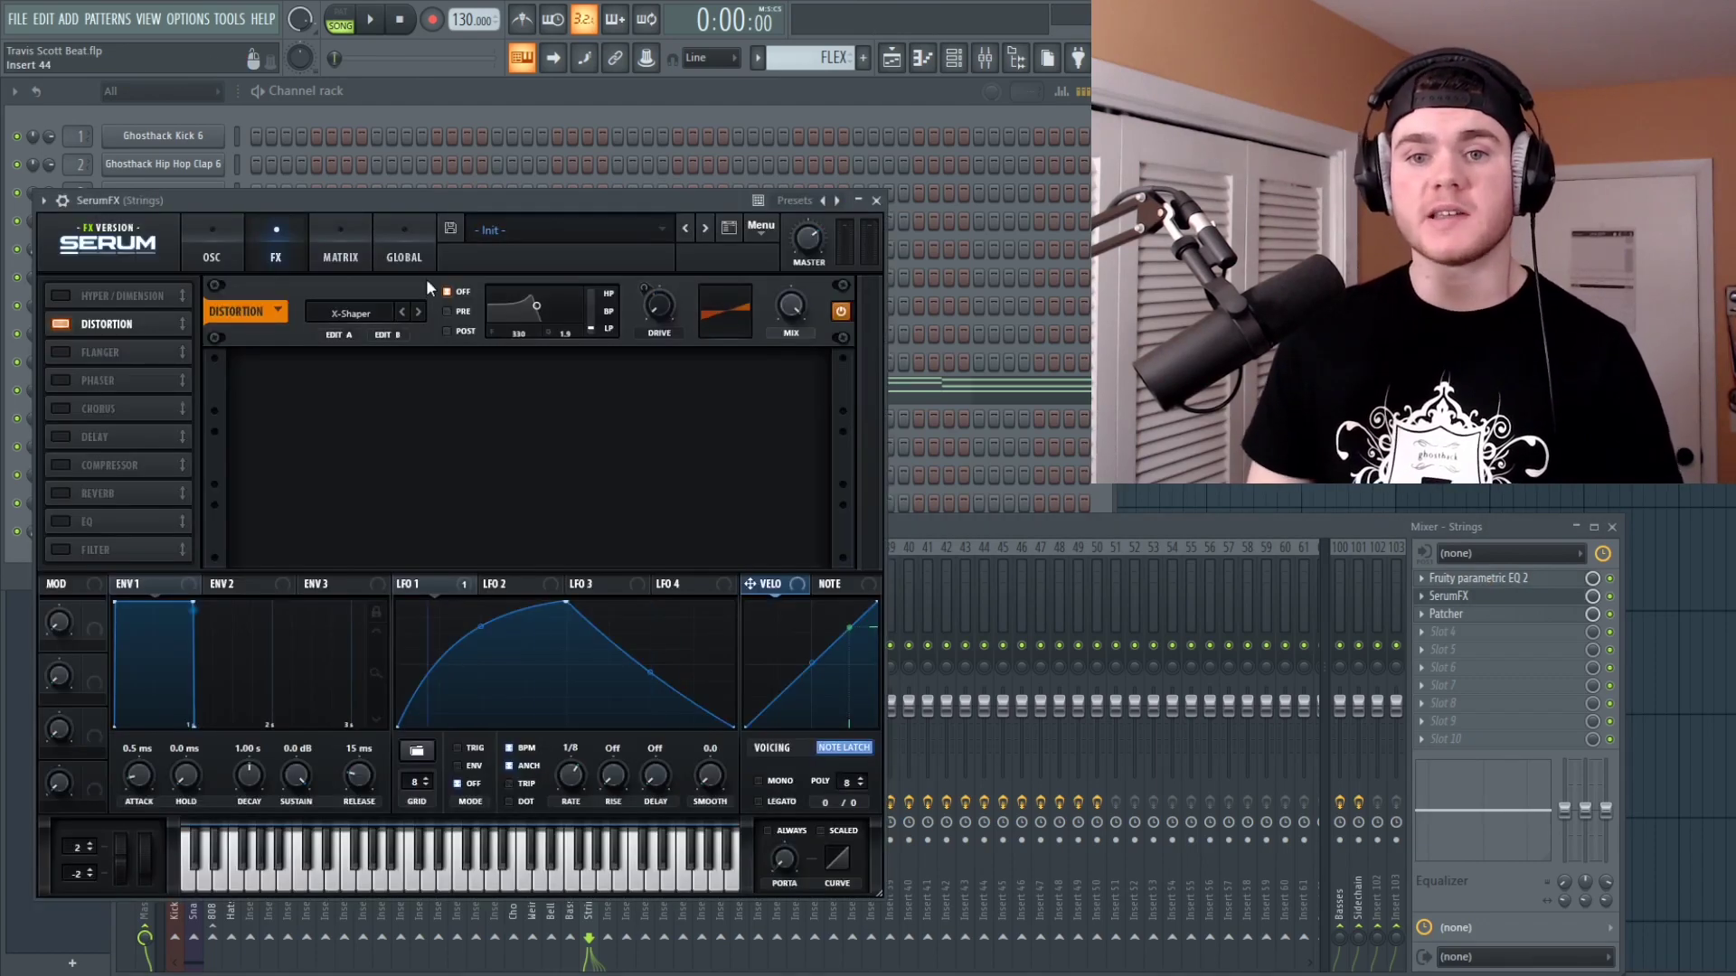
left_click_drag(431, 193, 530, 178)
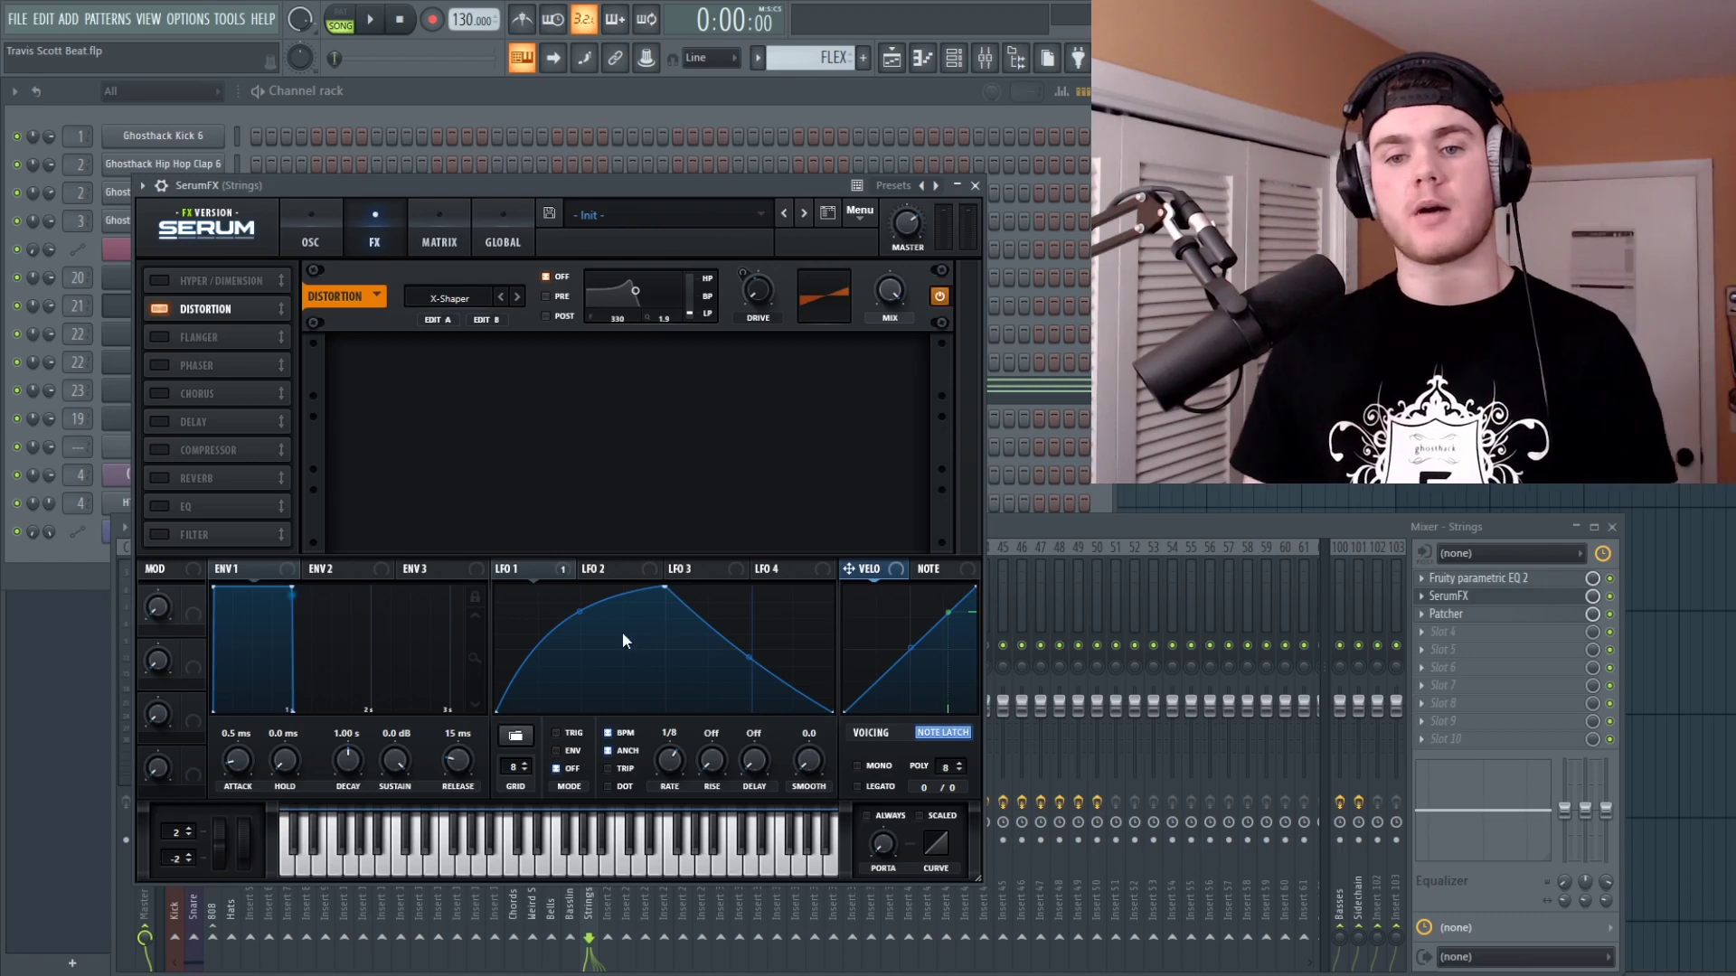
key("space")
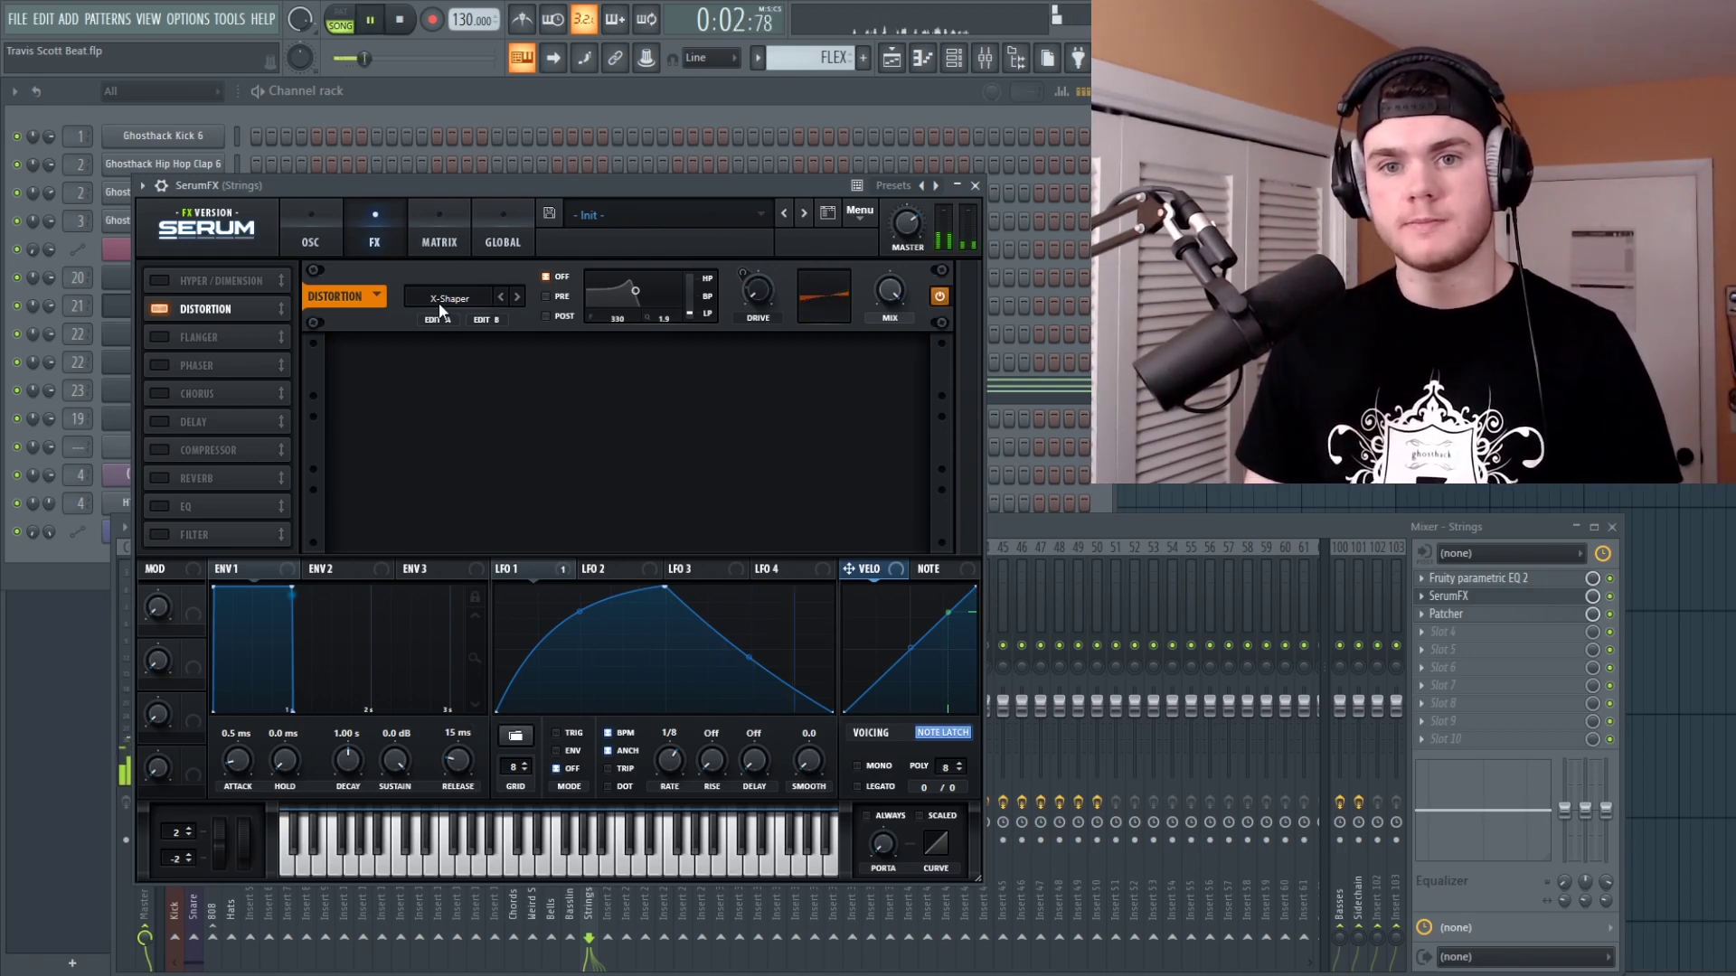
key("space")
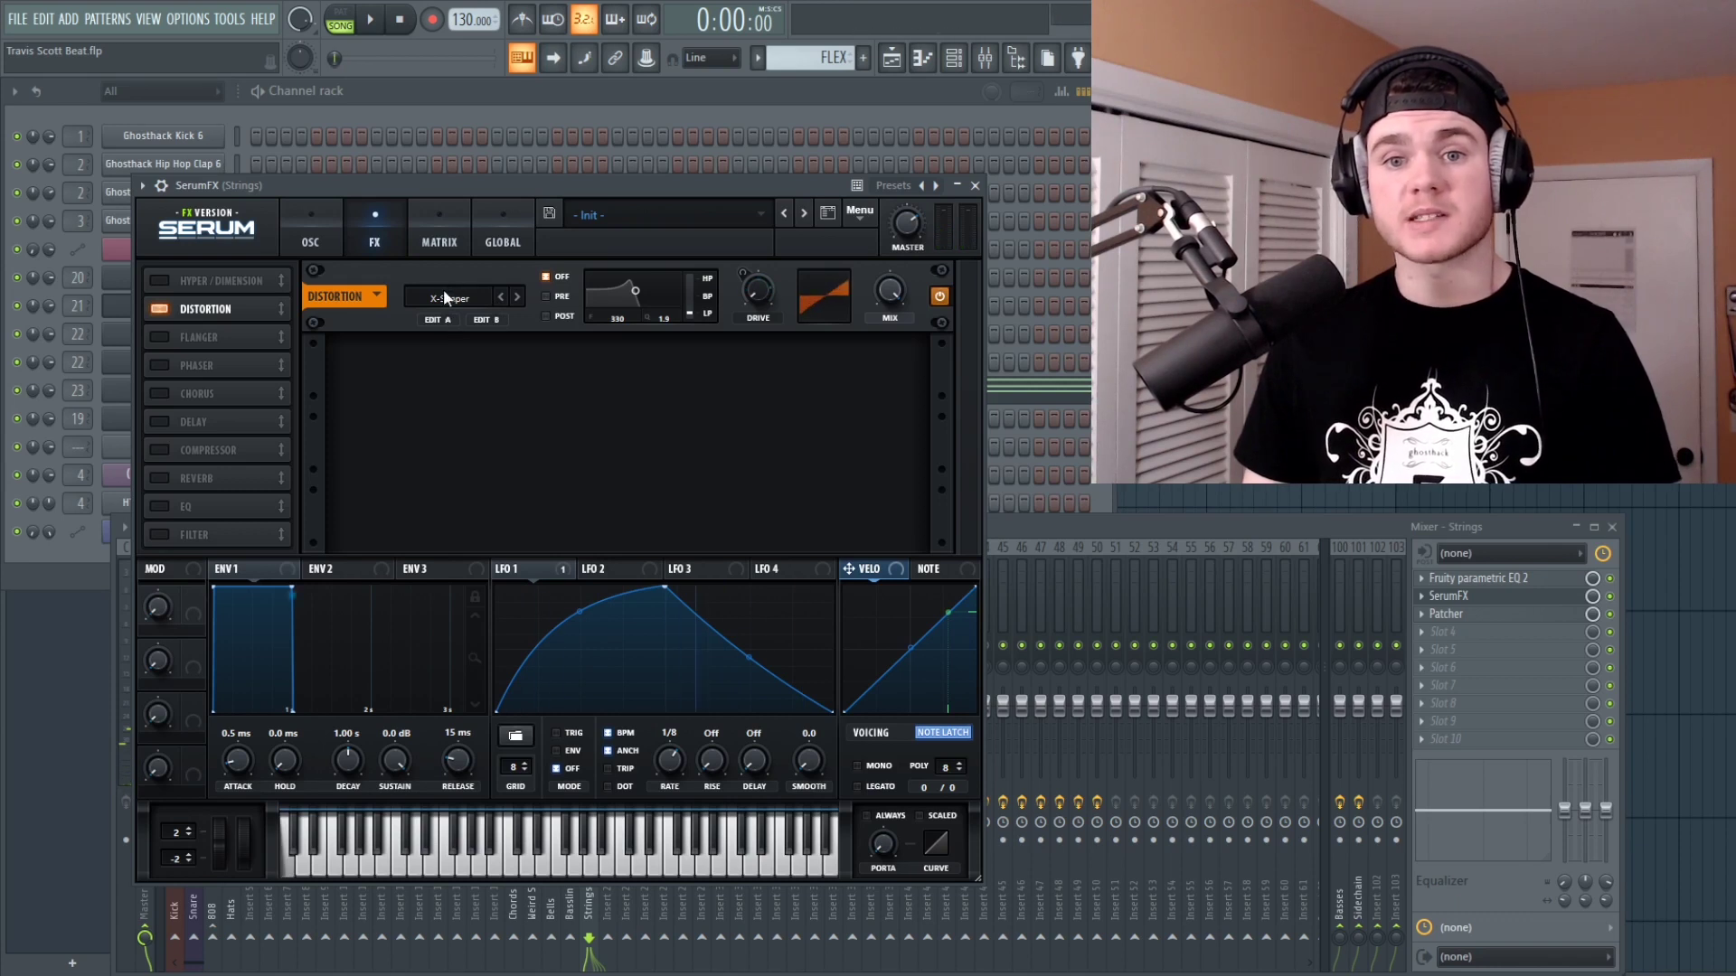
Step: Examine the X-Shaper's A and B shaper curves in SerumFX and demonstrate the distortion drive control
left_click(440, 319)
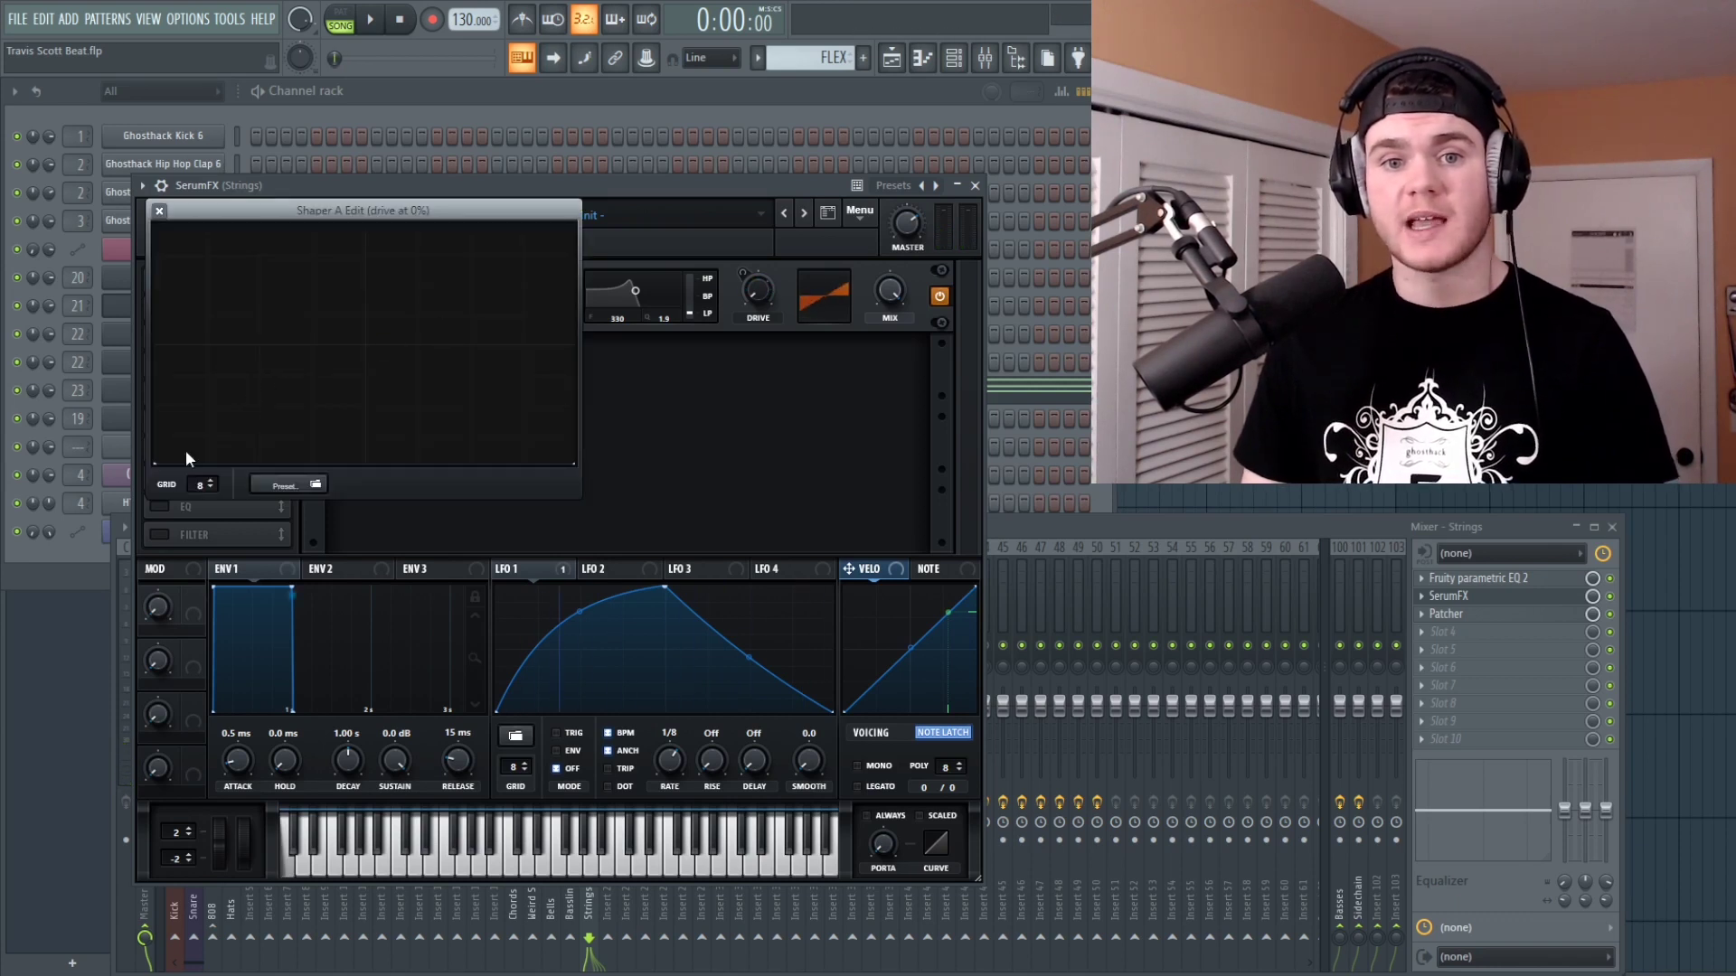
left_click(159, 211)
left_click(485, 320)
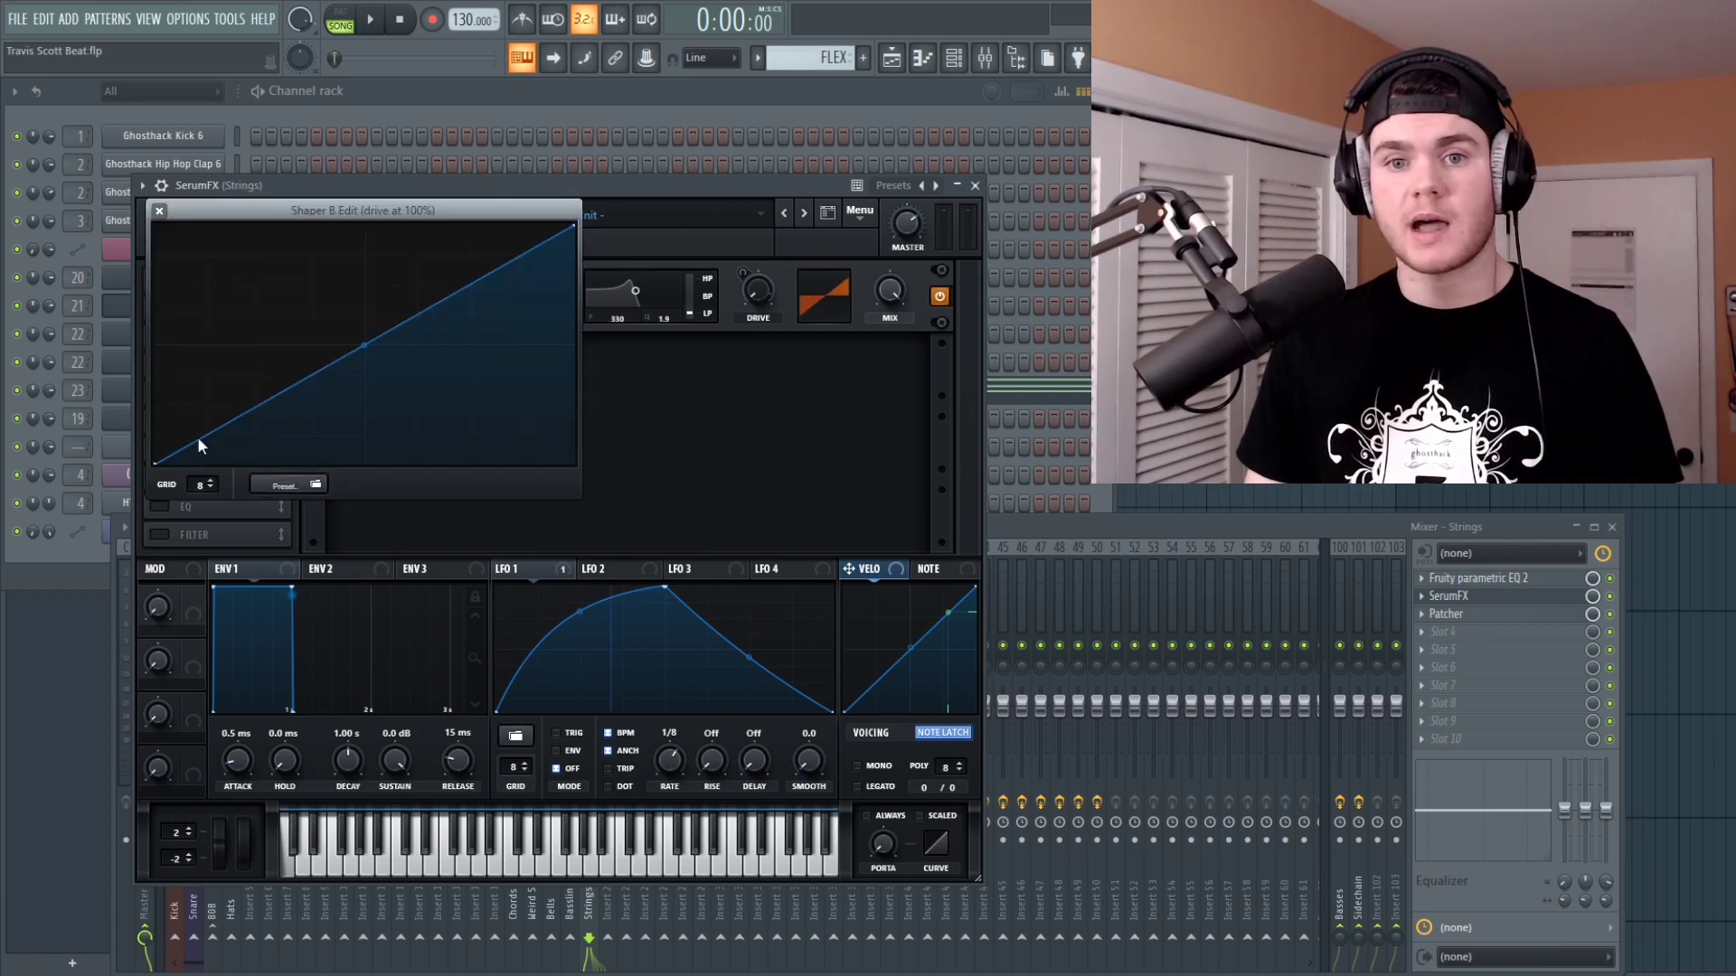
left_click(159, 212)
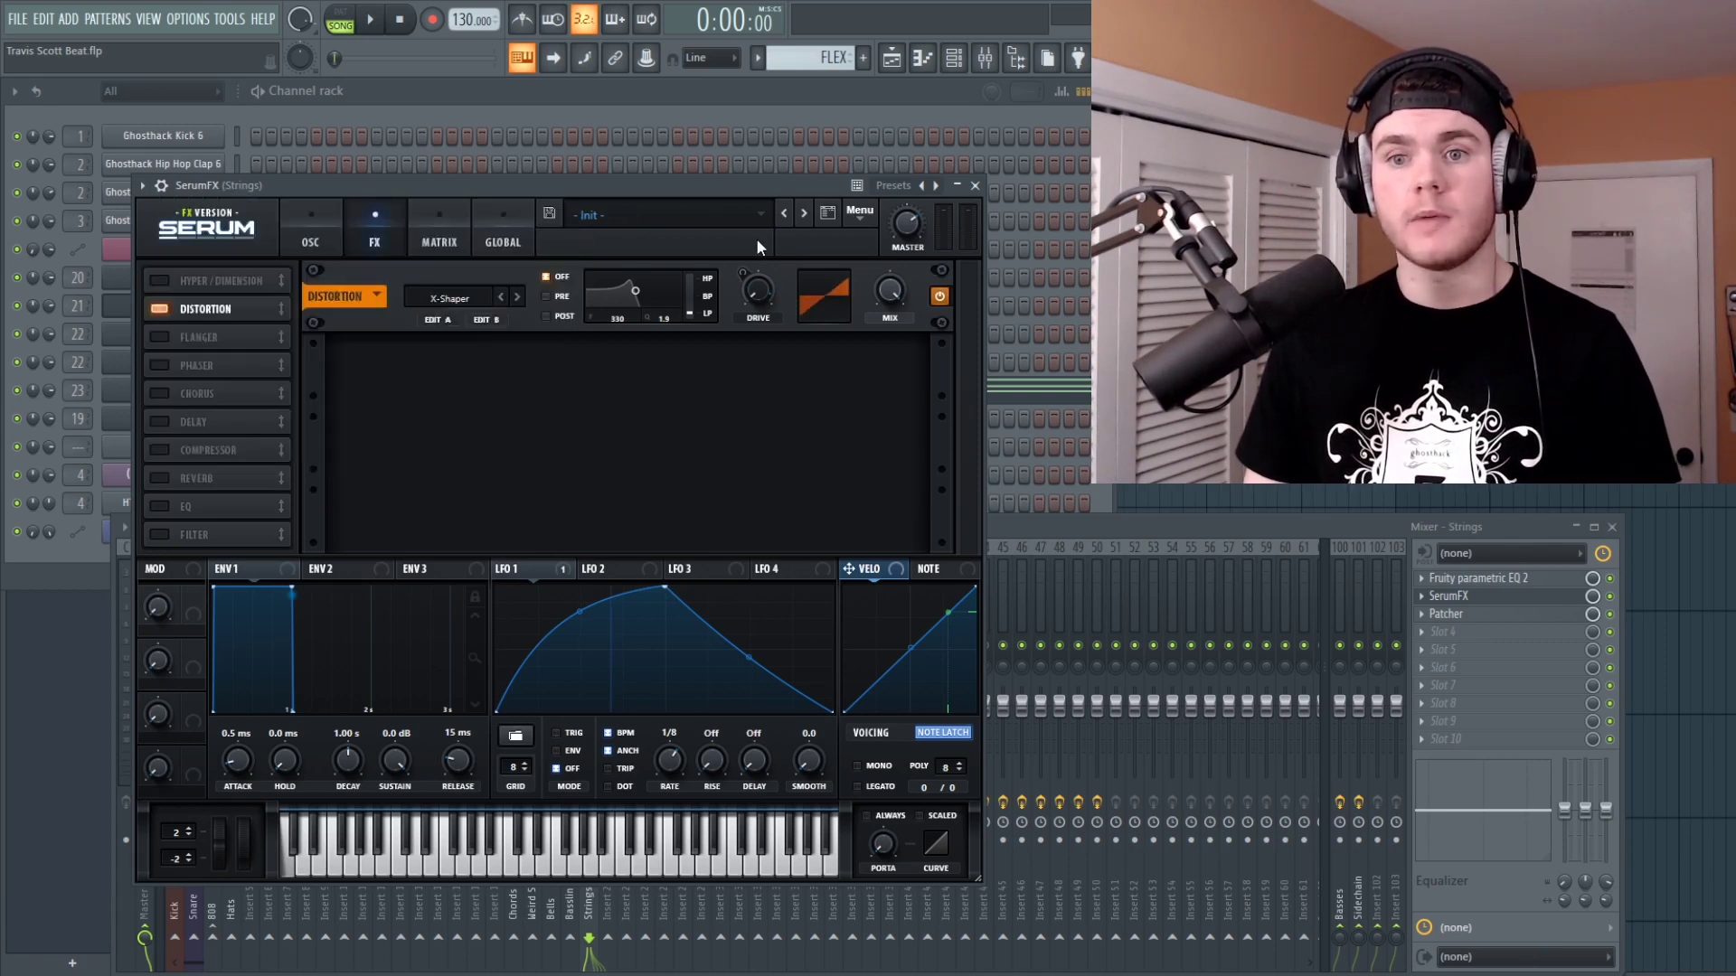
left_click_drag(761, 291, 724, 334)
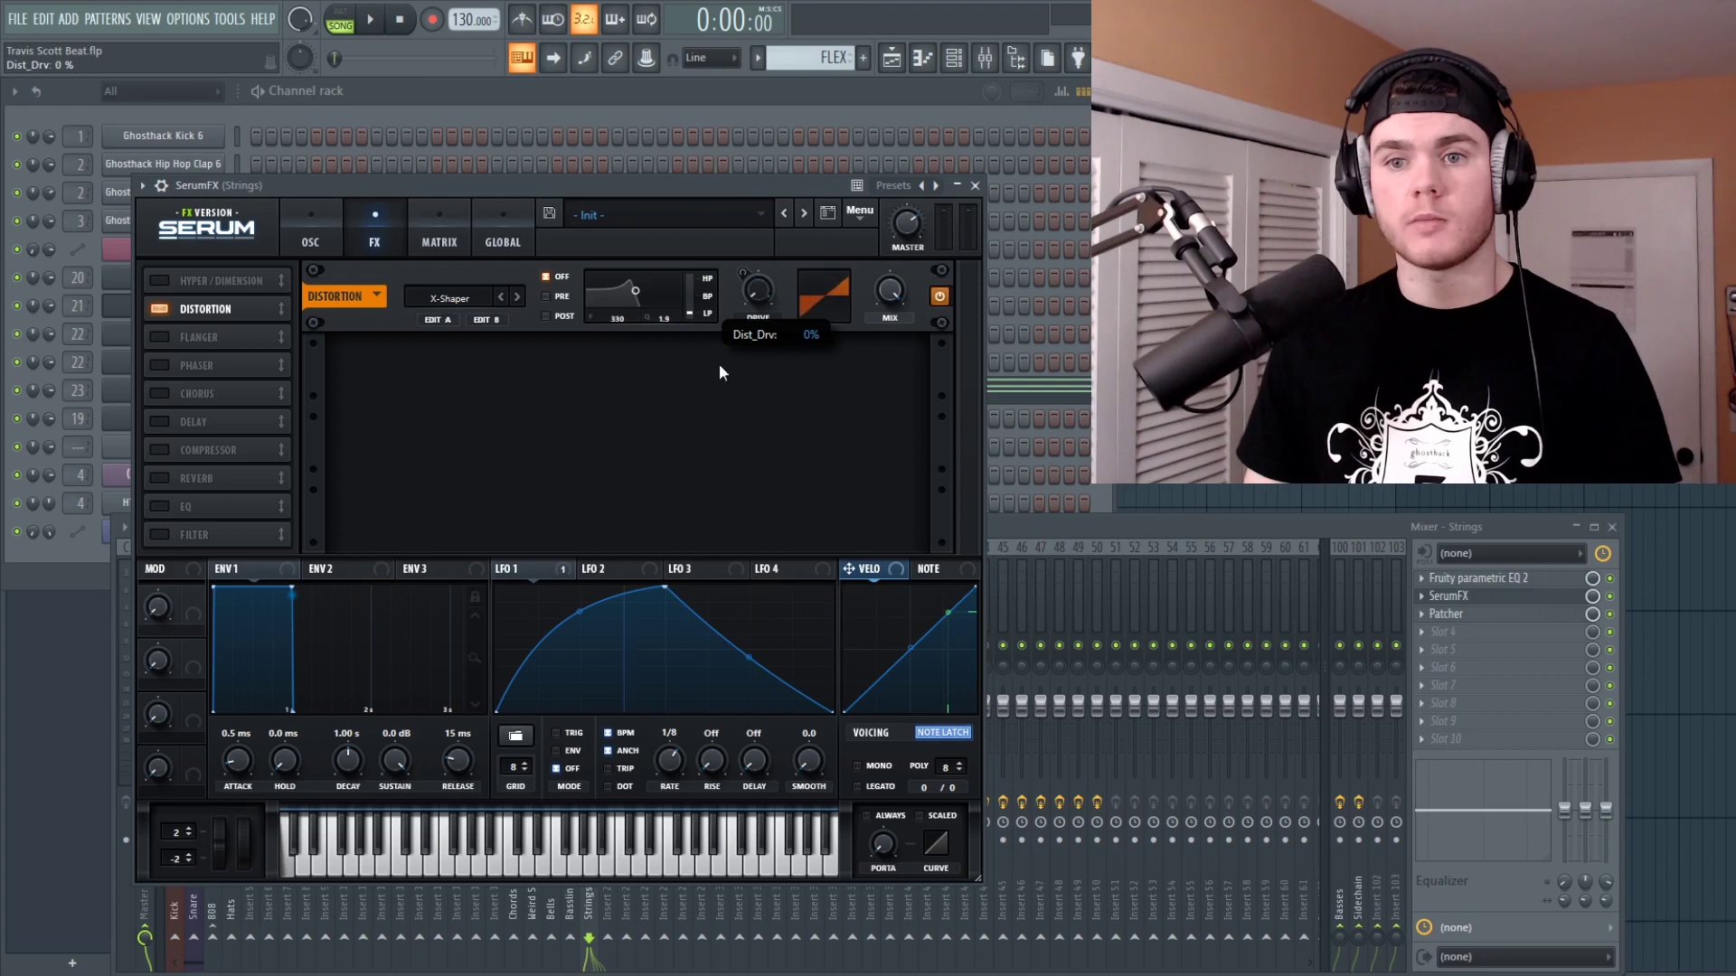
left_click_drag(732, 137, 669, 633)
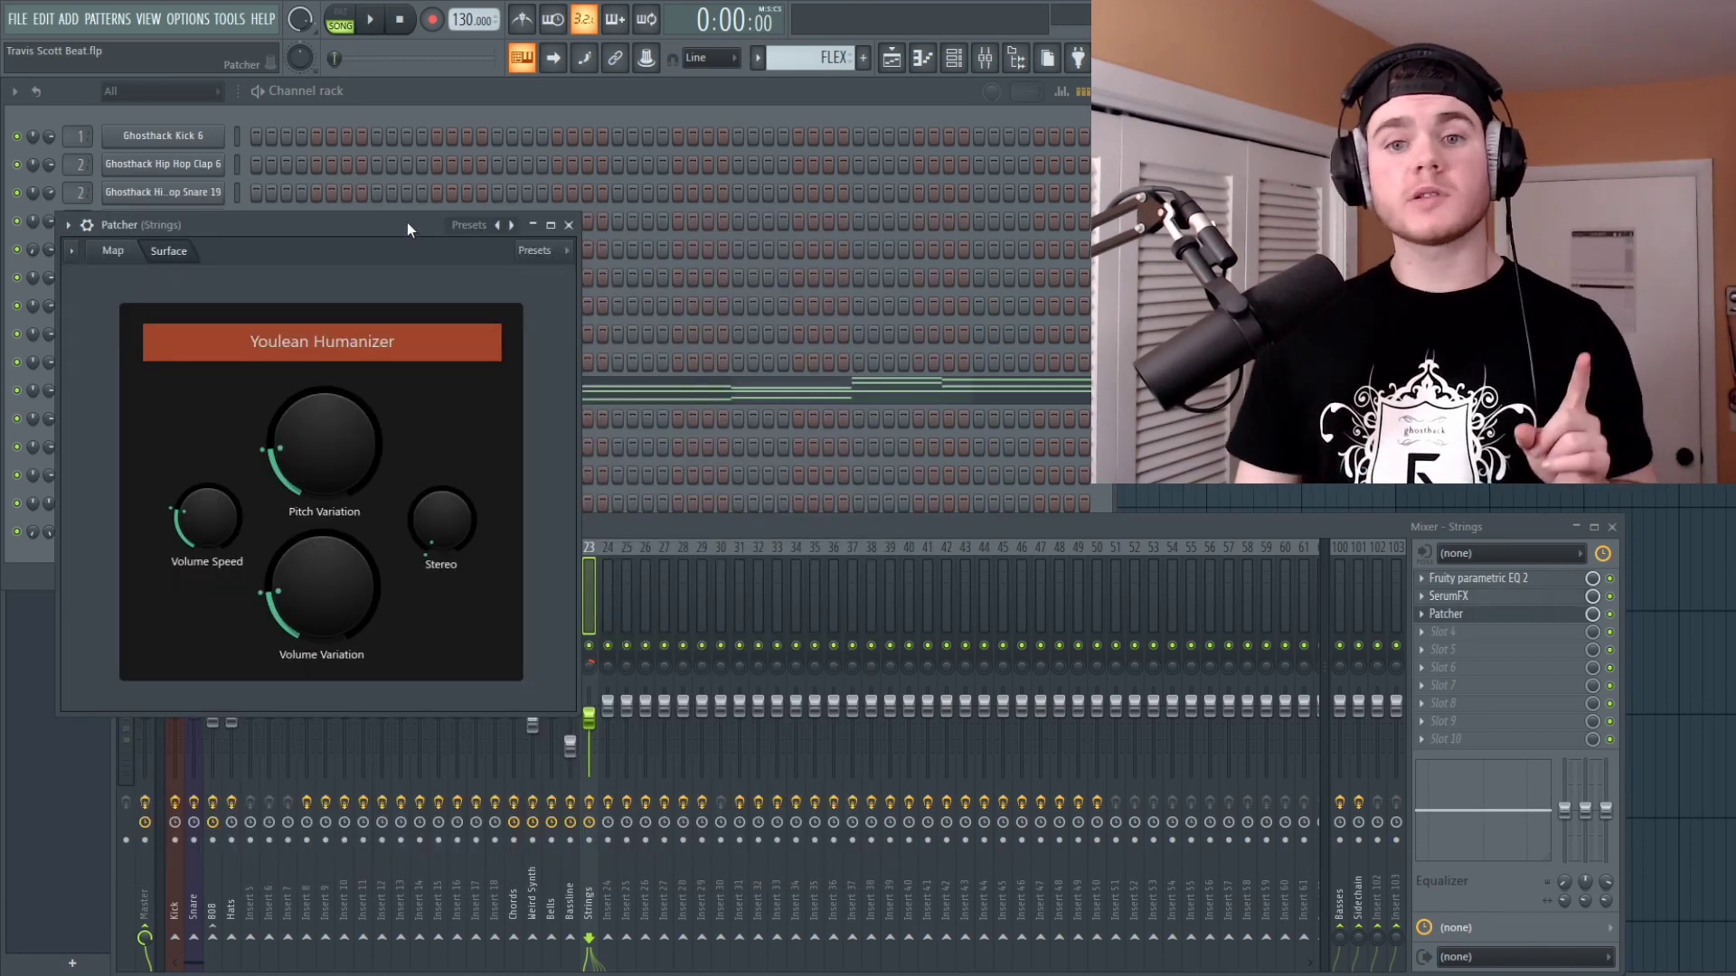
Step: Reposition the Patcher window with the Youlean Humanizer, play the strings through it, and close it
left_click_drag(407, 222, 631, 206)
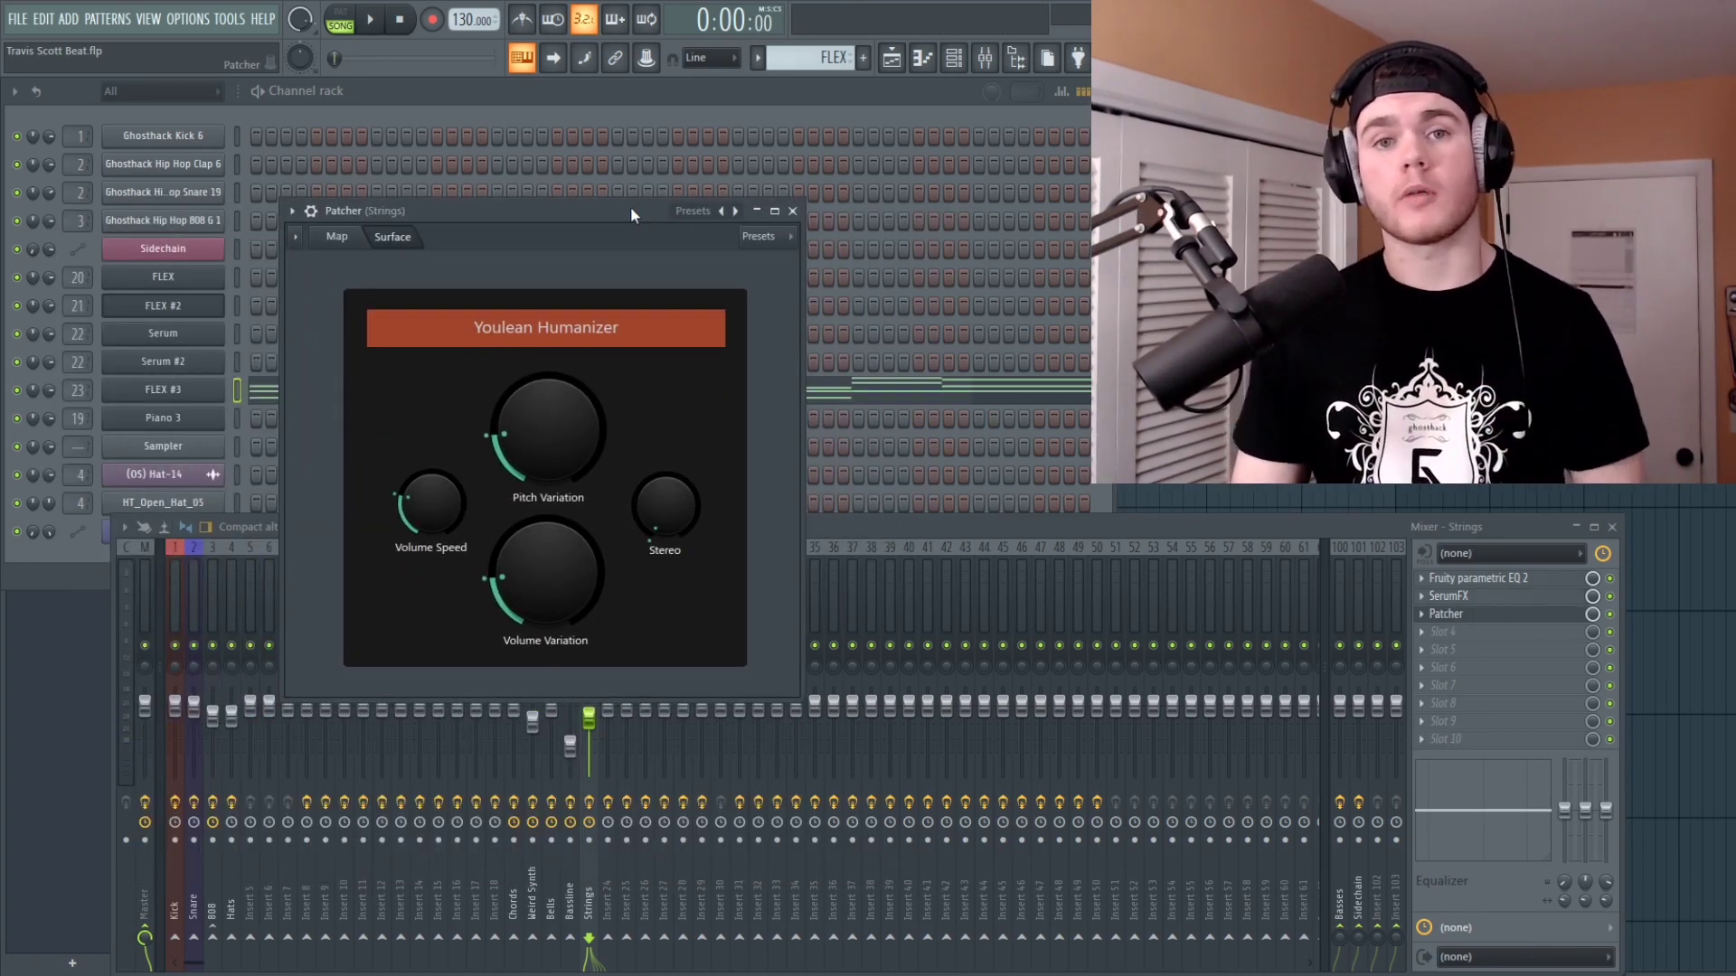
key("space")
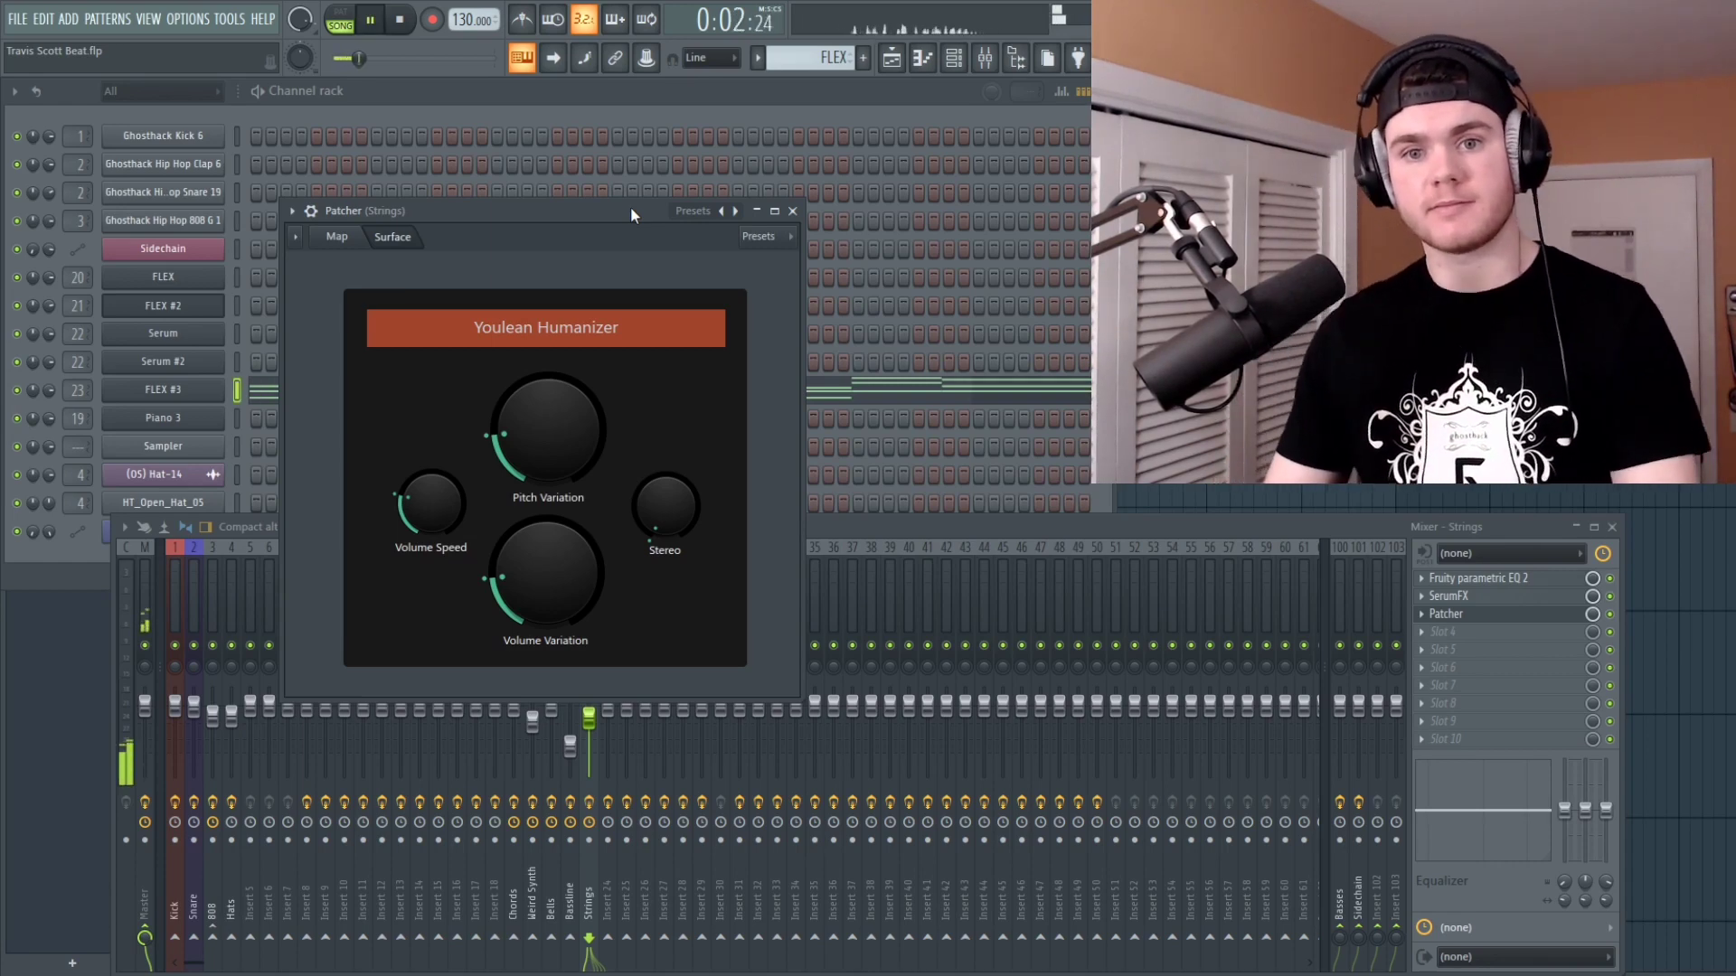
key("space")
left_click(1445, 614)
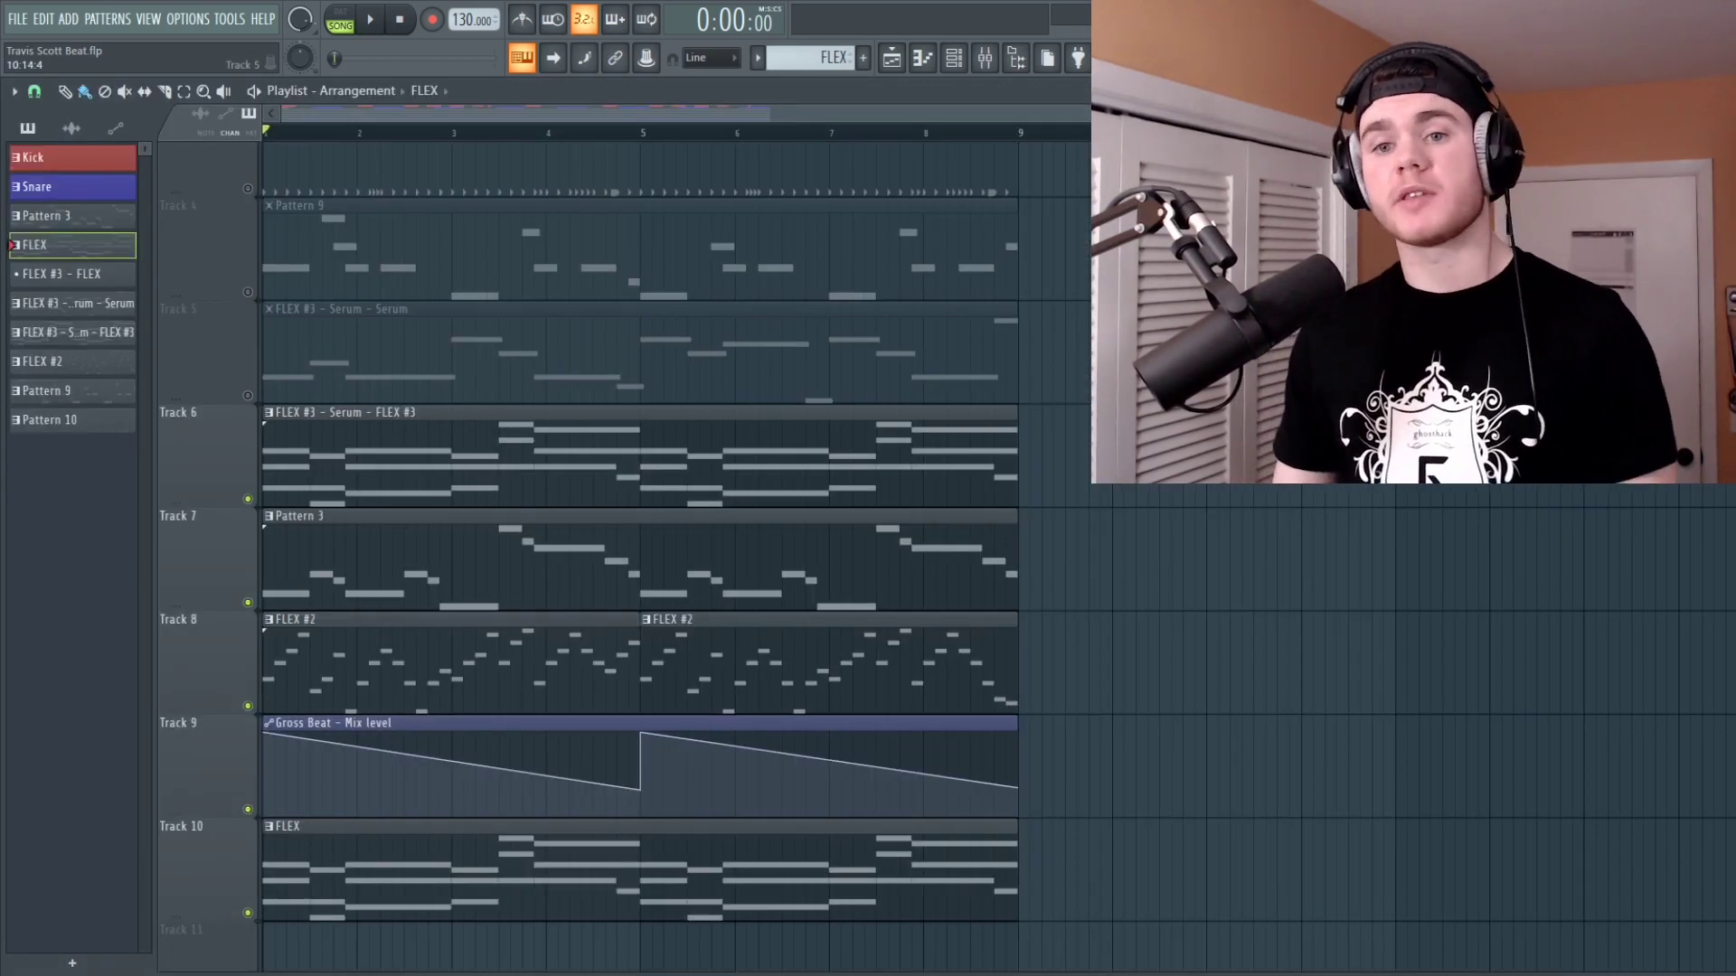
Step: Play the melodic playlist tracks together, followed by the full arrangement with drums, 808 and bassline
left_click(371, 20)
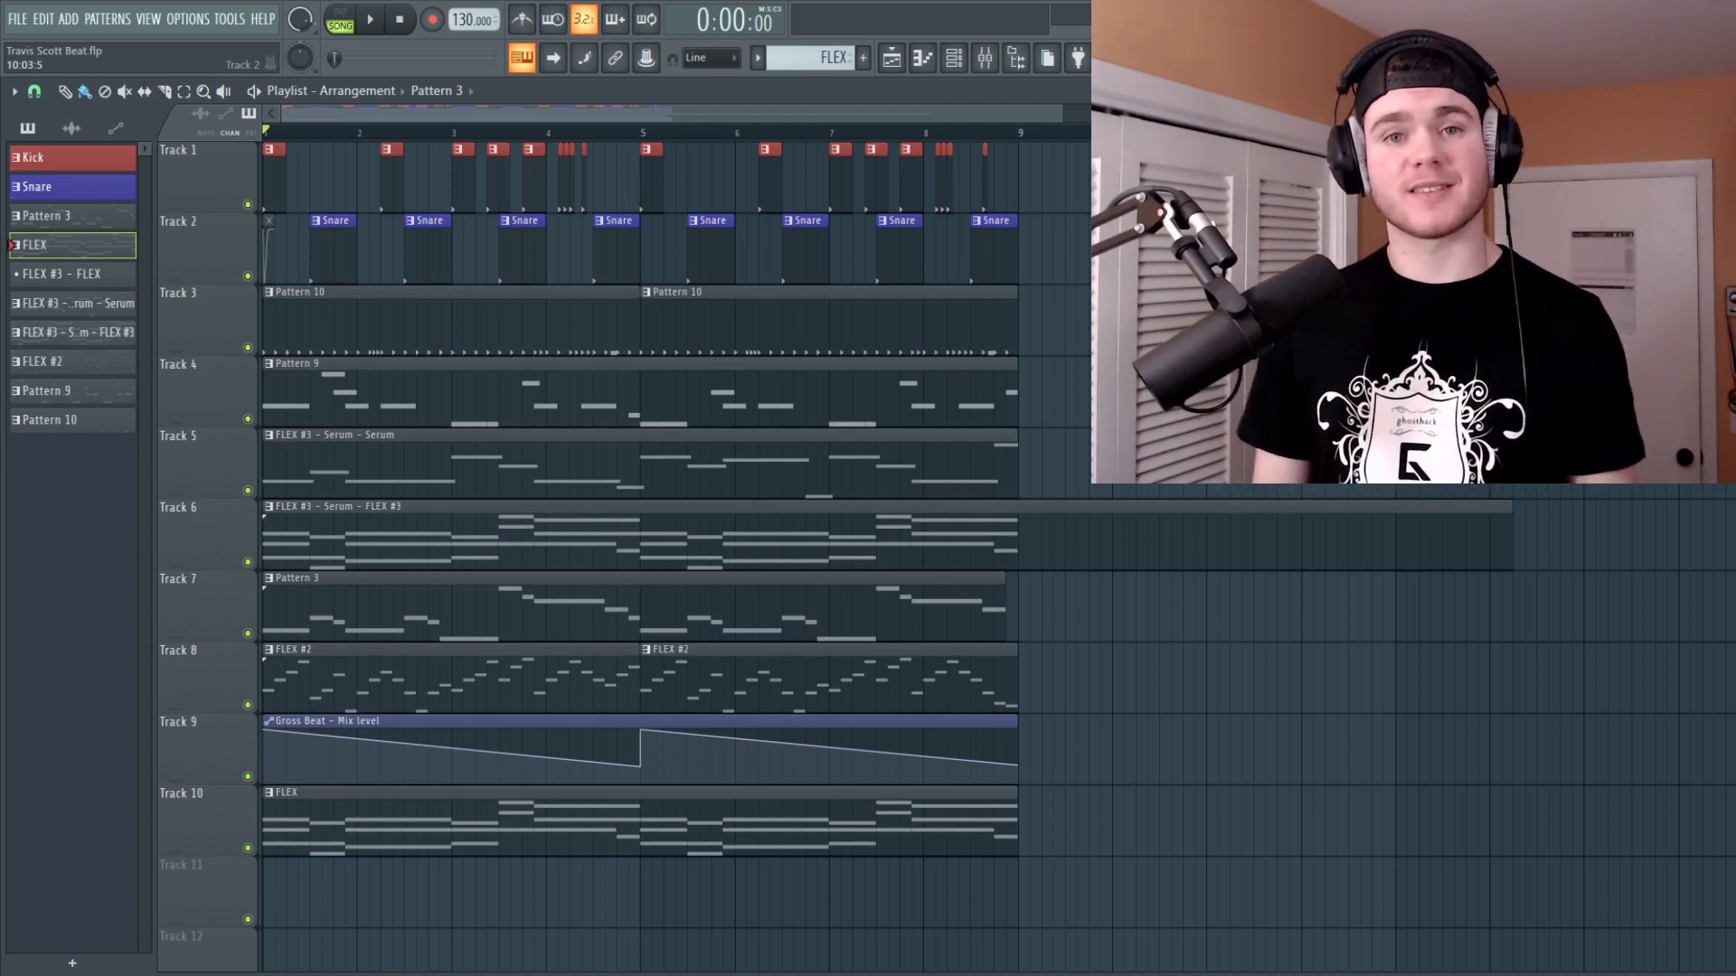
key("space")
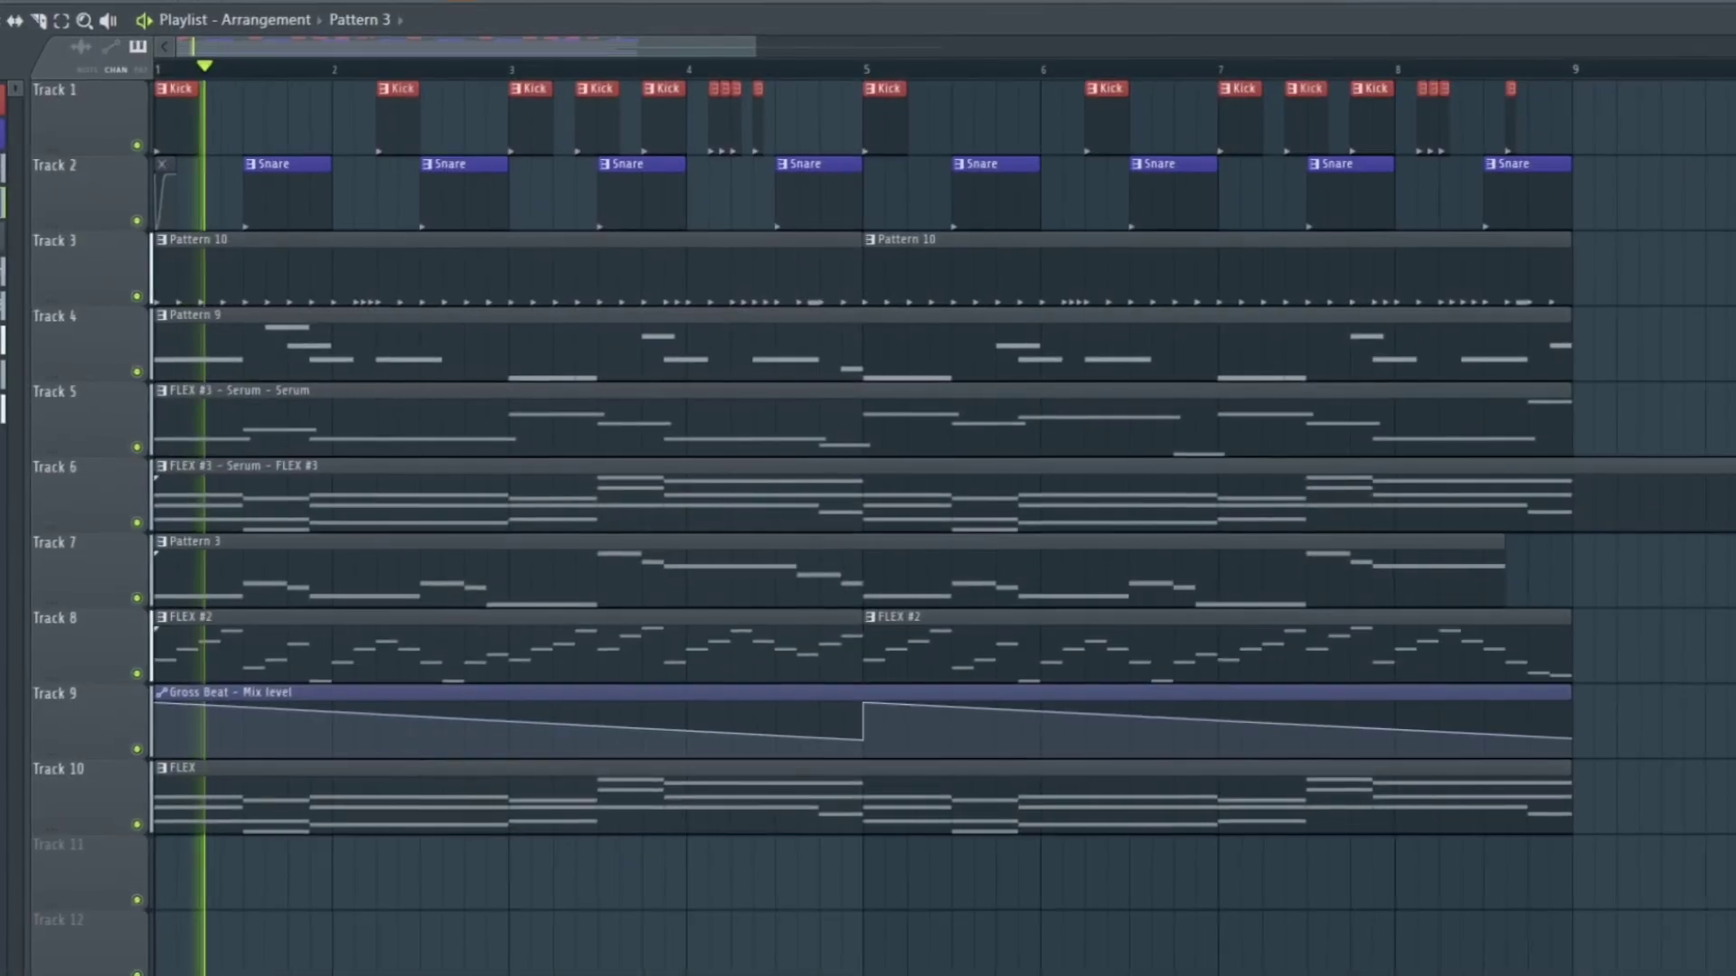